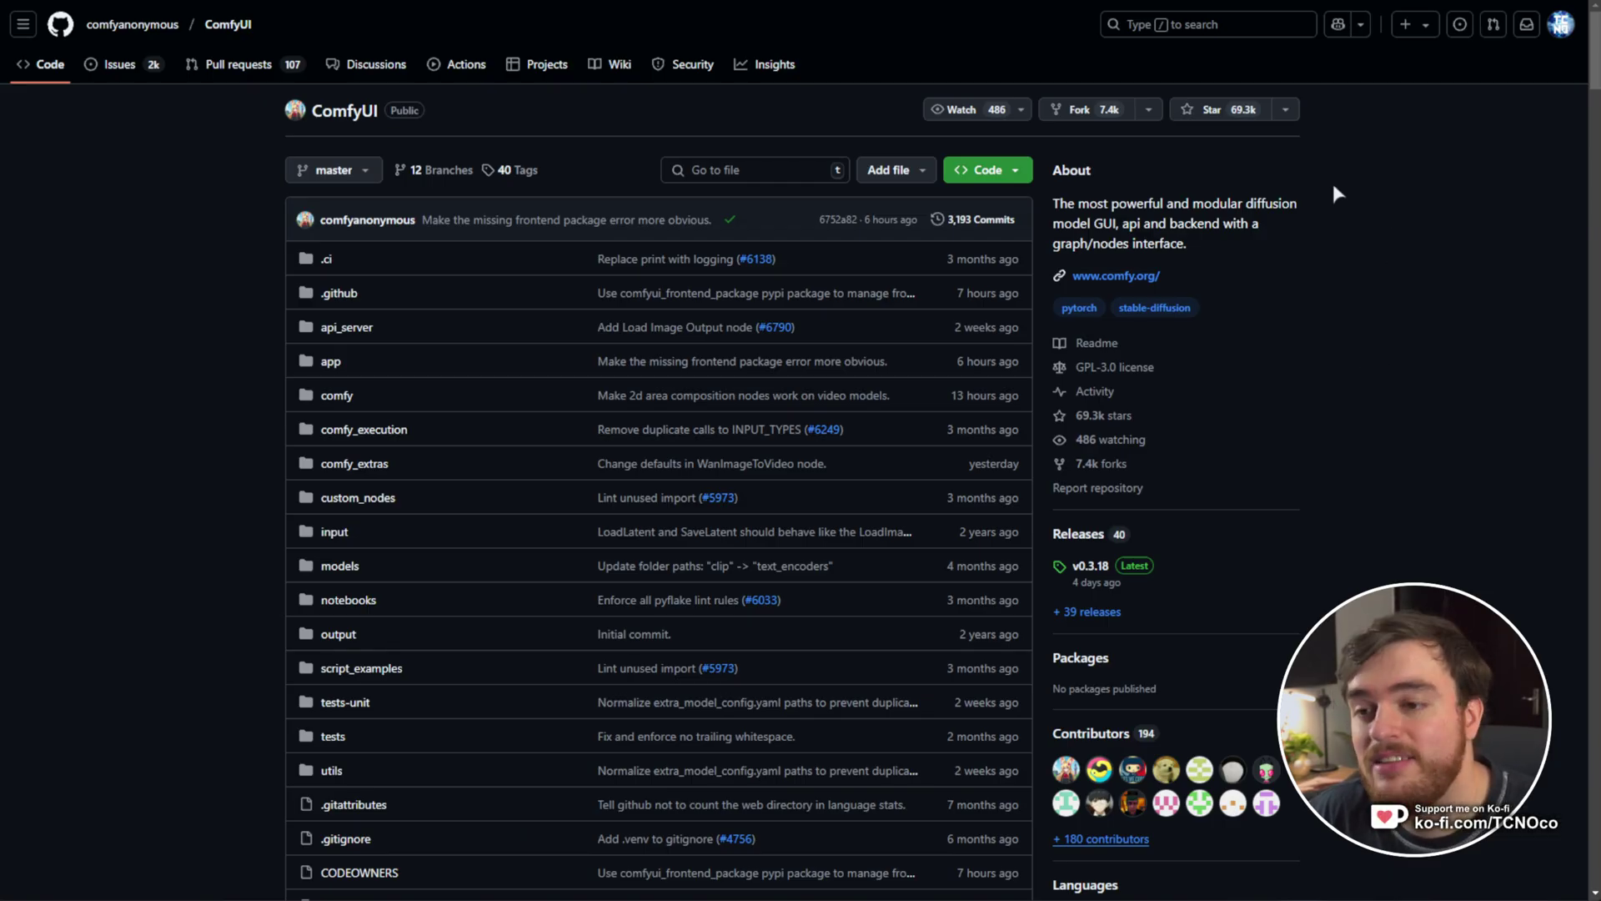
Step: Scroll the ComfyUI README to the Installing > Windows Portable section and read its notes
scroll(1340, 175, down, 7)
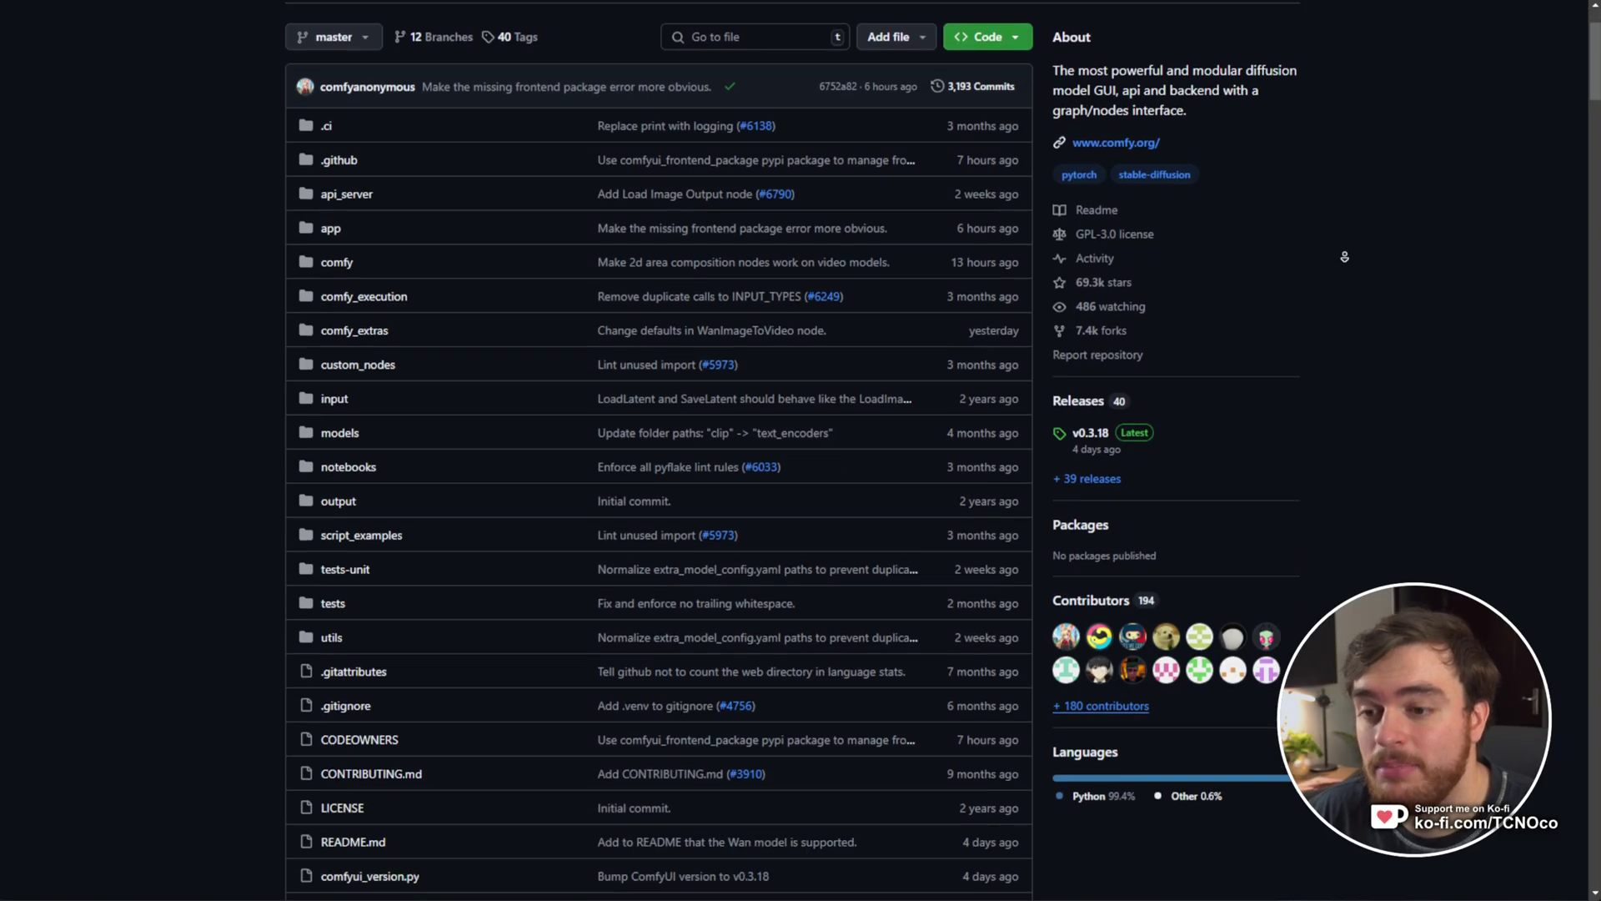
scroll(1343, 262, down, 15)
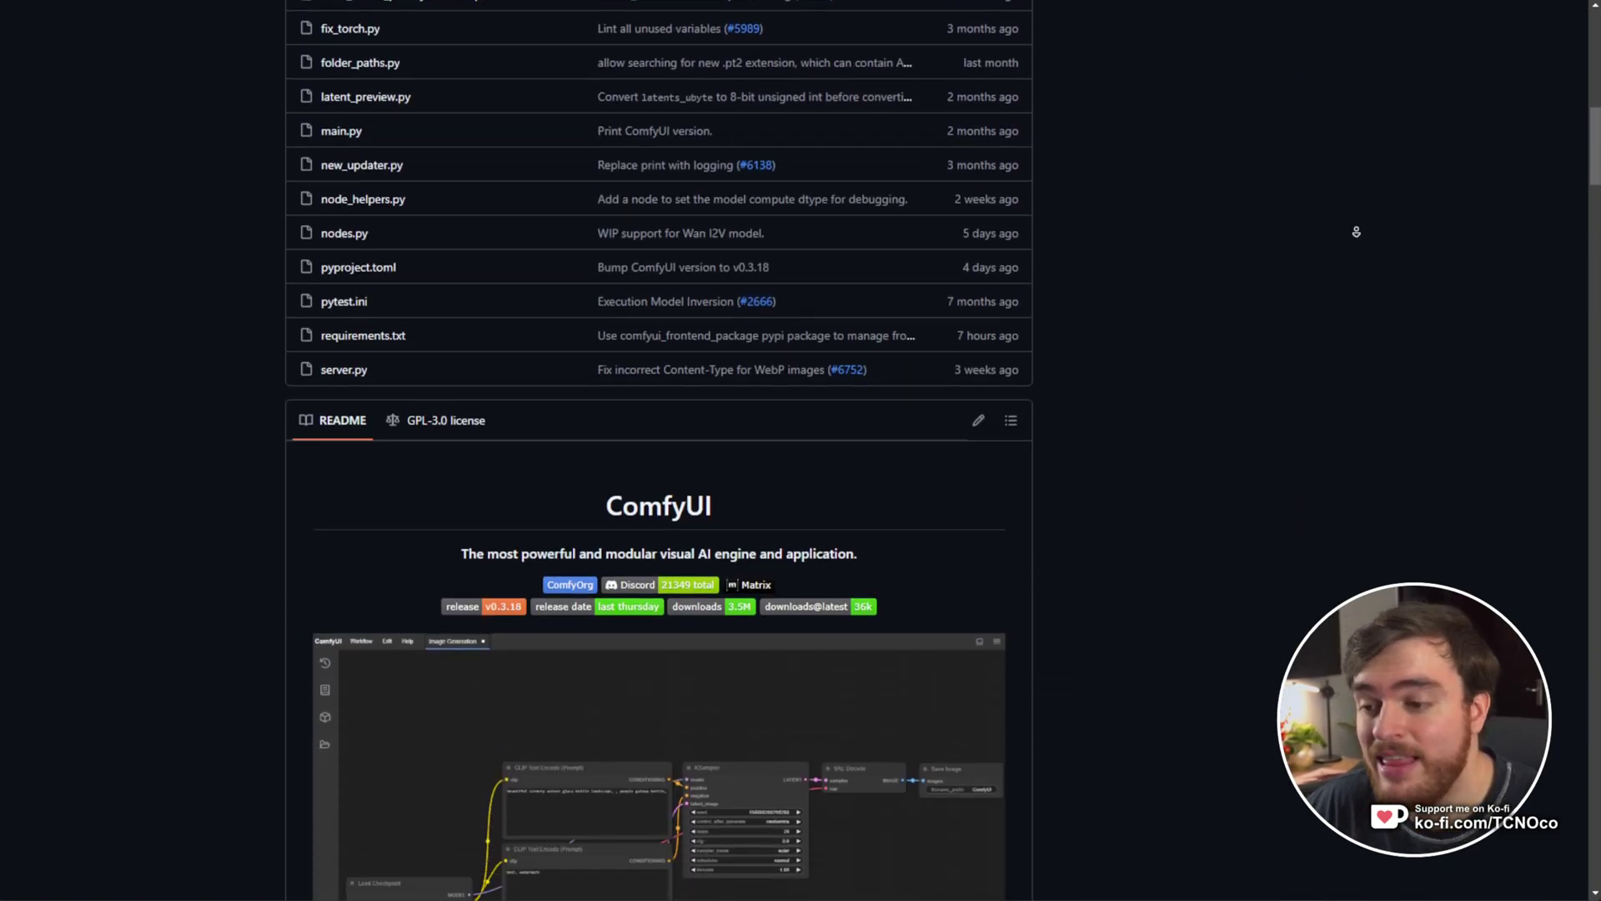
scroll(1355, 232, down, 20)
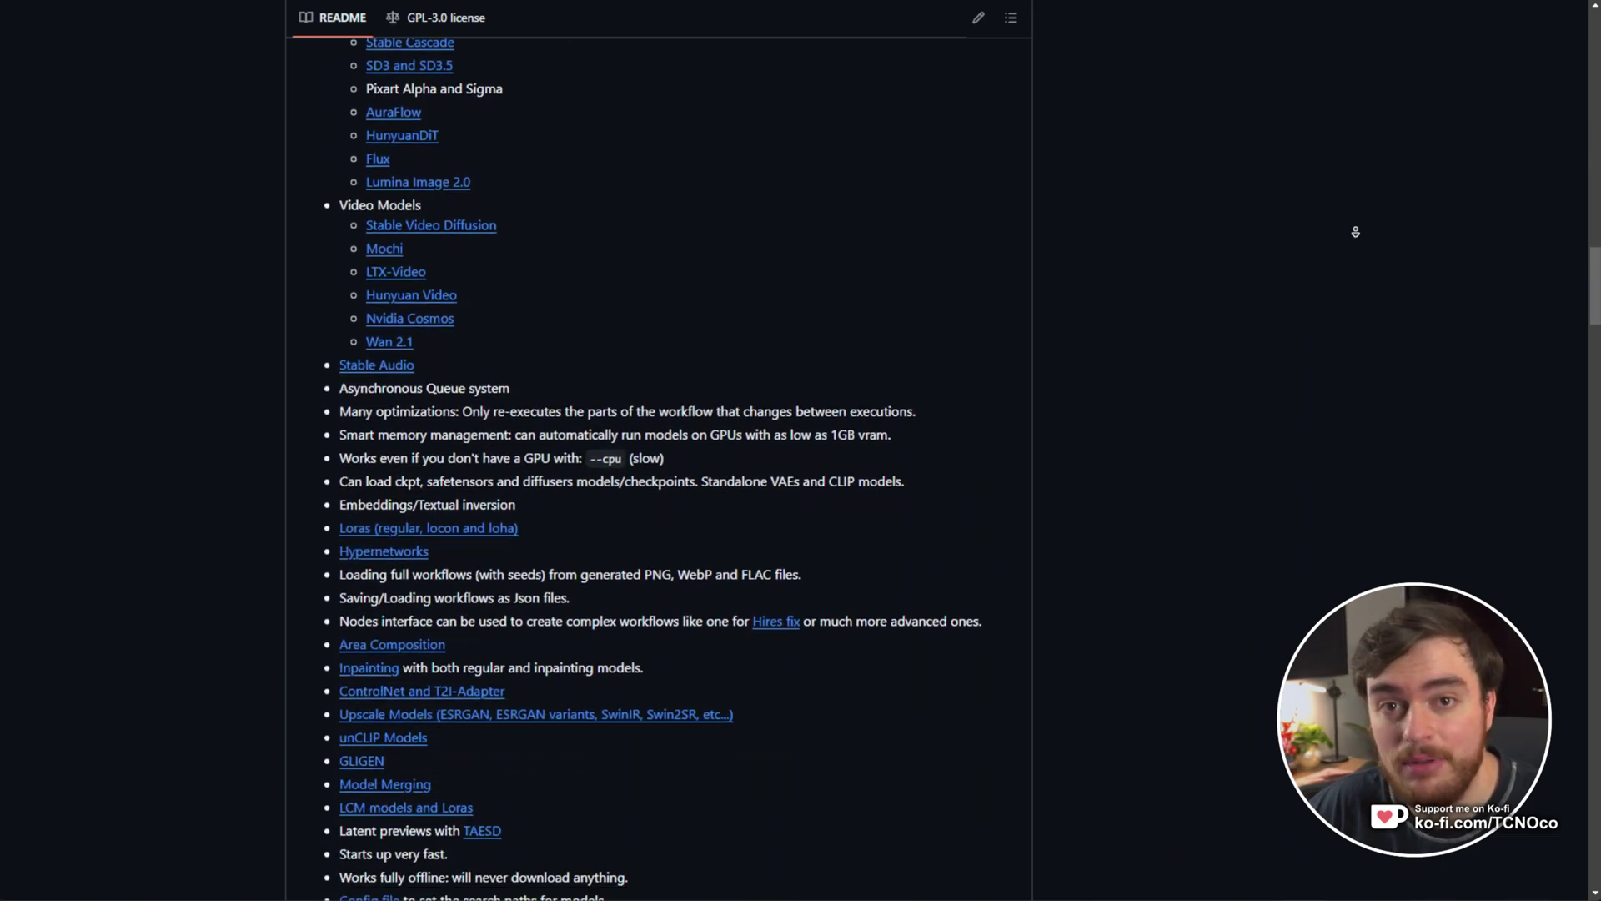
scroll(1356, 232, down, 8)
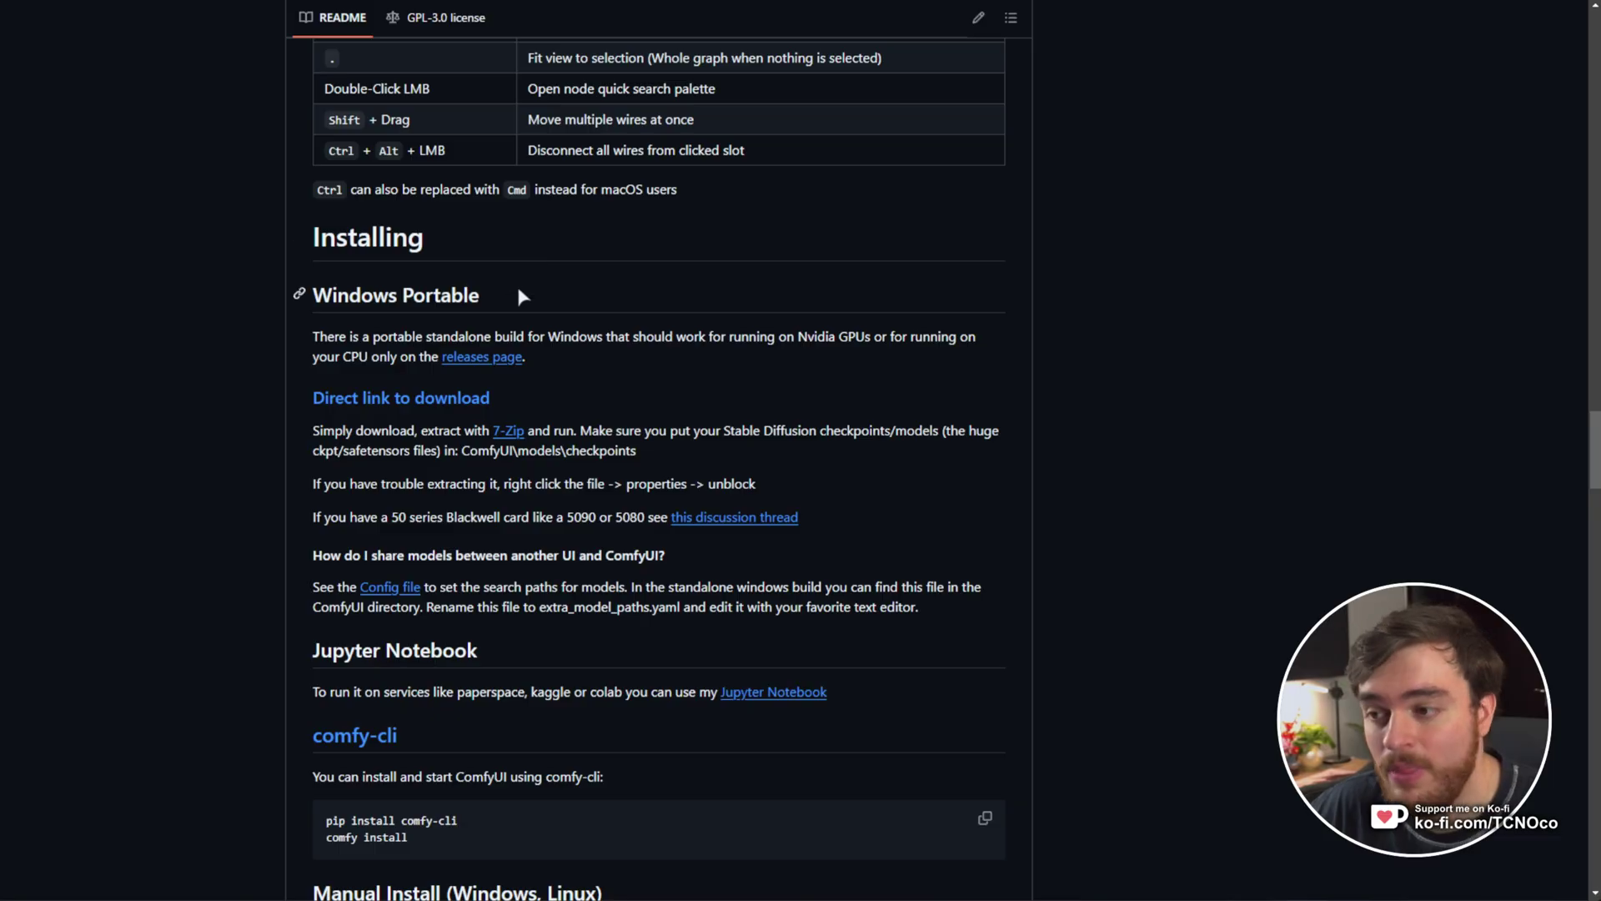
drag(480, 296, 428, 296)
click(428, 340)
scroll(634, 314, down, 3)
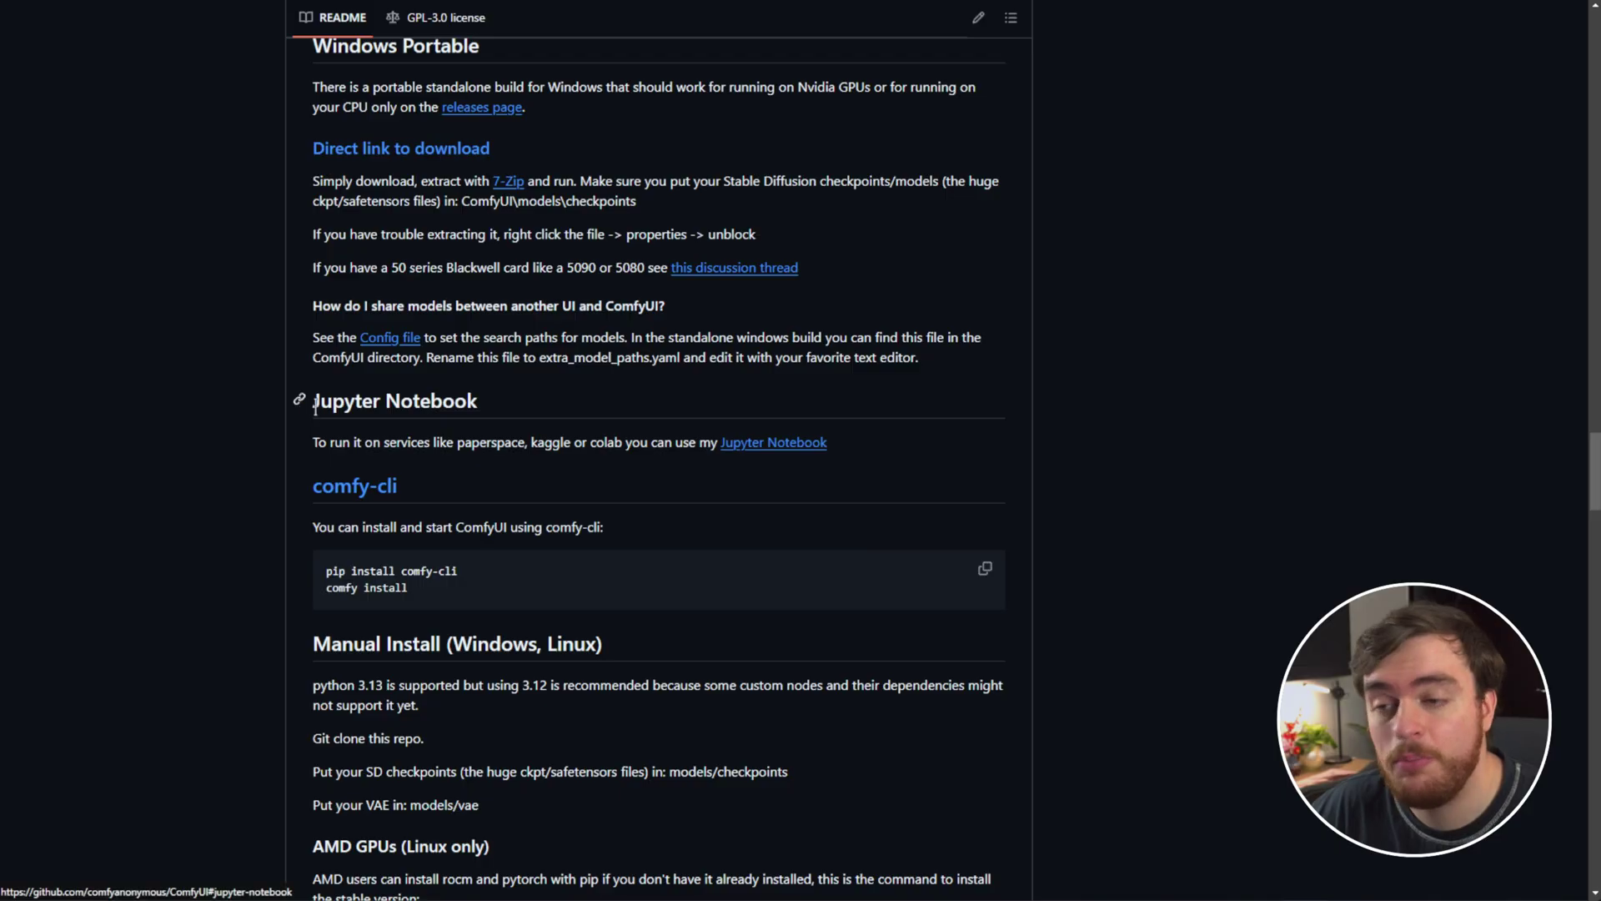
scroll(417, 408, down, 2)
drag(603, 475, 342, 475)
scroll(427, 571, down, 1)
scroll(427, 571, down, 15)
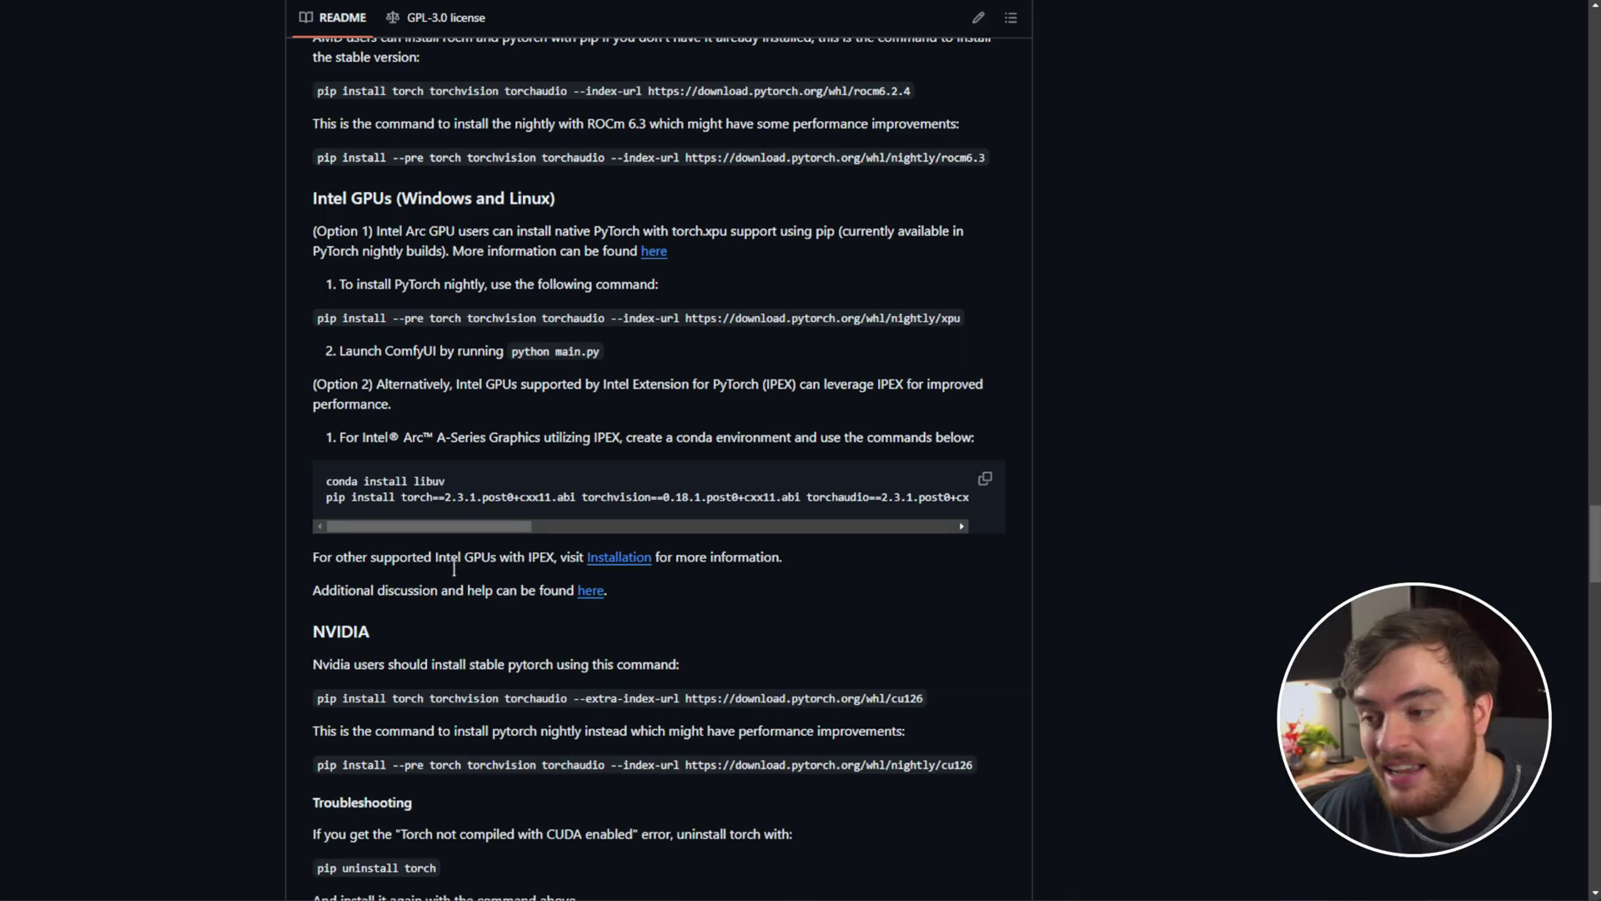
scroll(458, 873, down, 8)
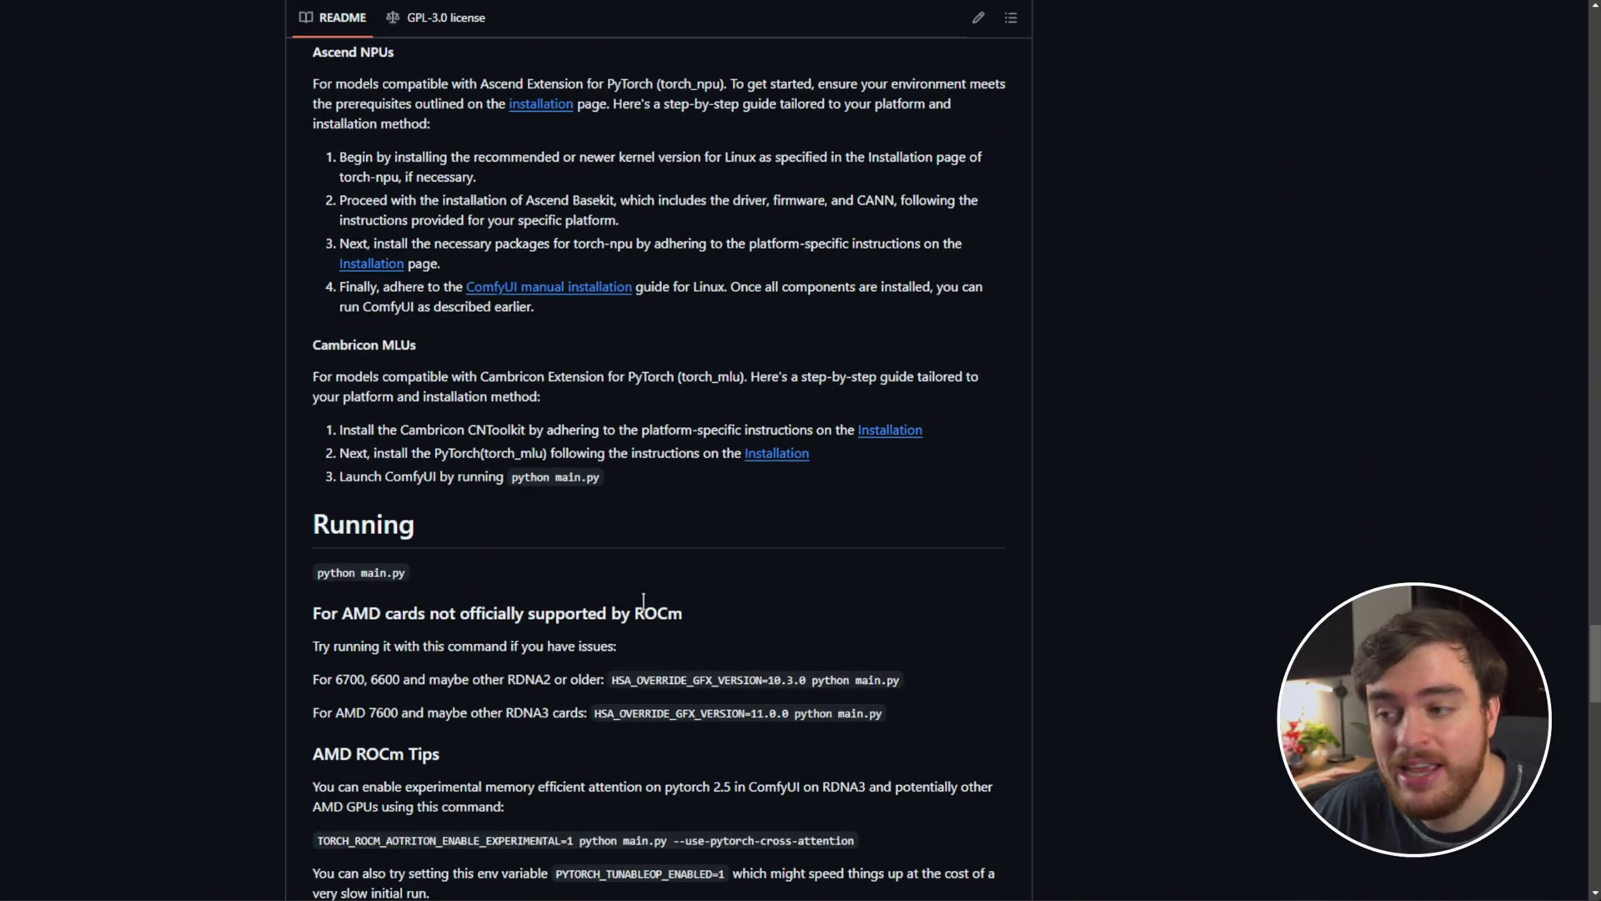
scroll(1042, 313, up, 20)
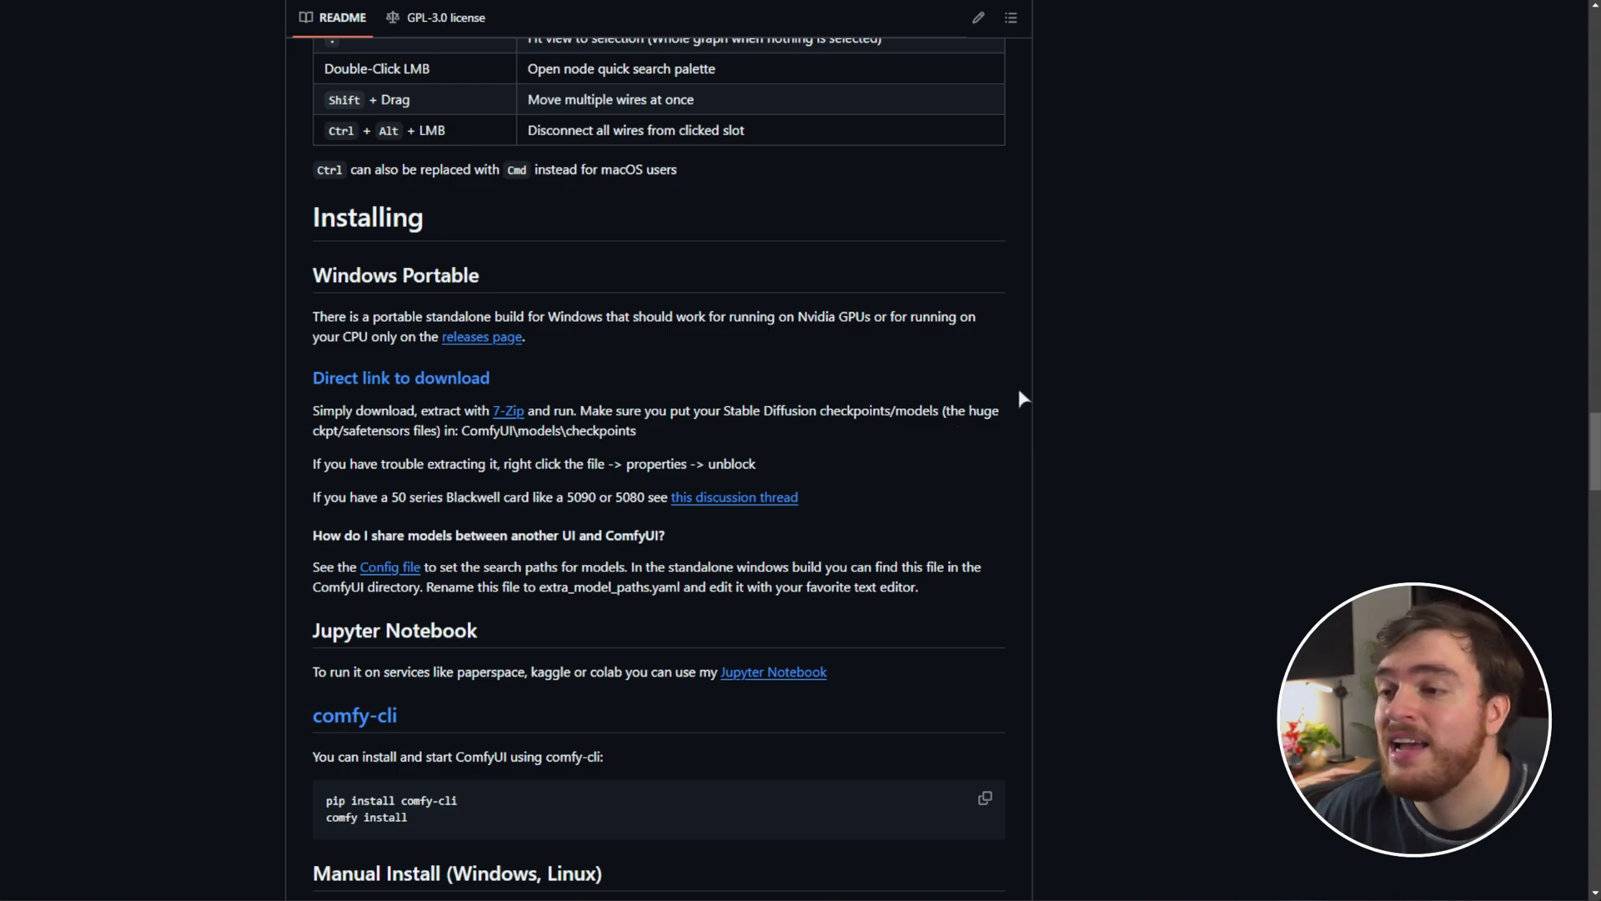
scroll(1079, 416, up, 20)
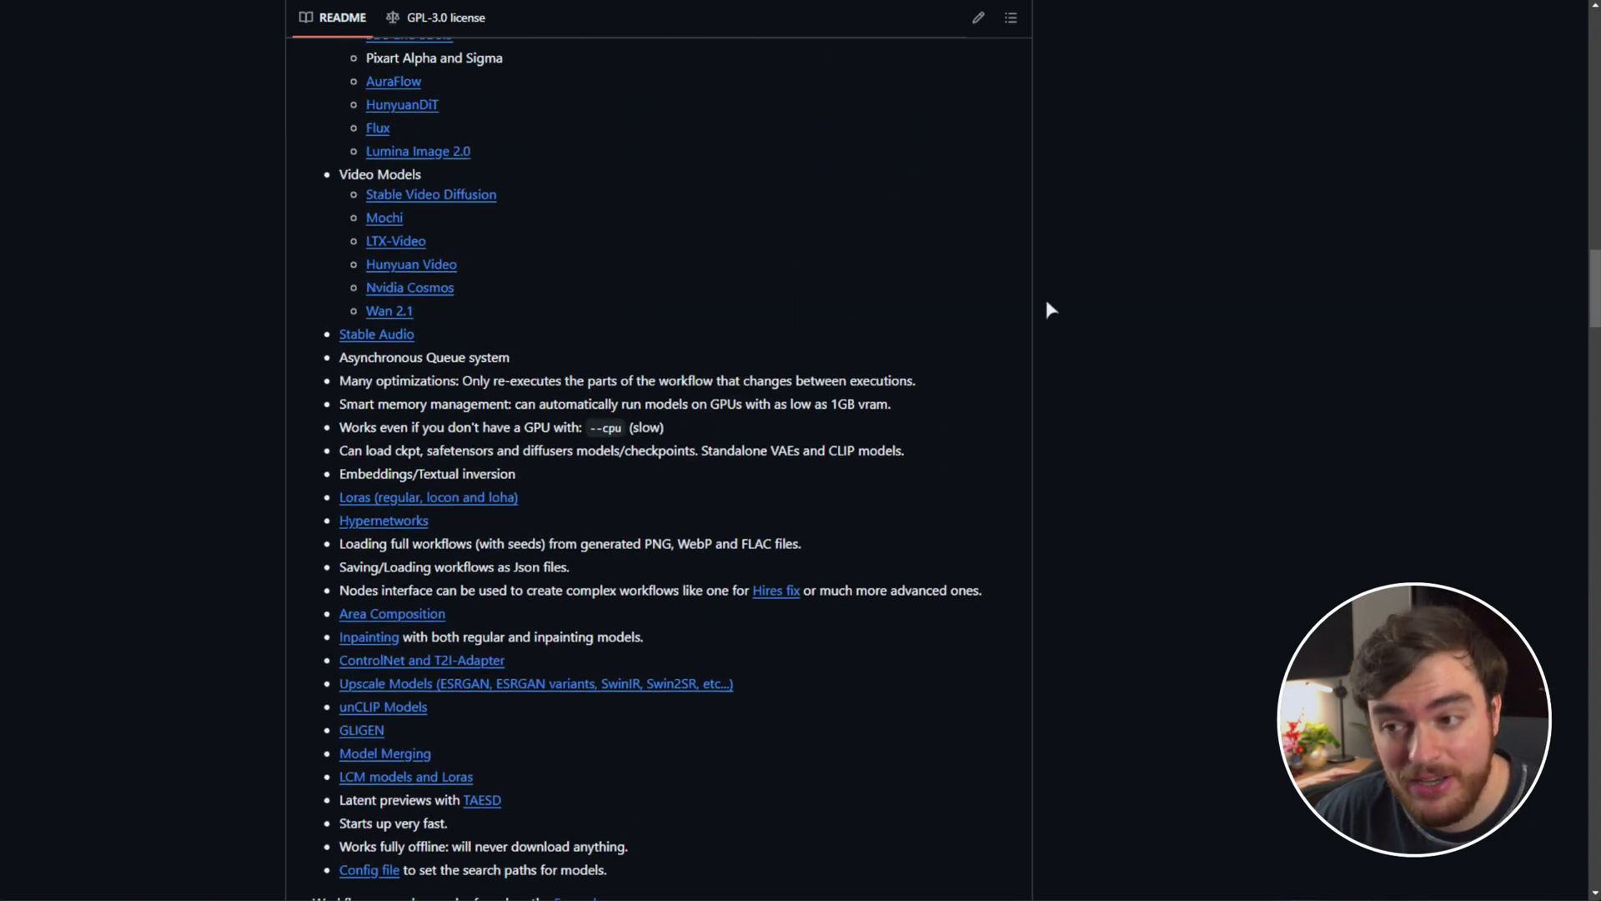
scroll(1068, 333, up, 15)
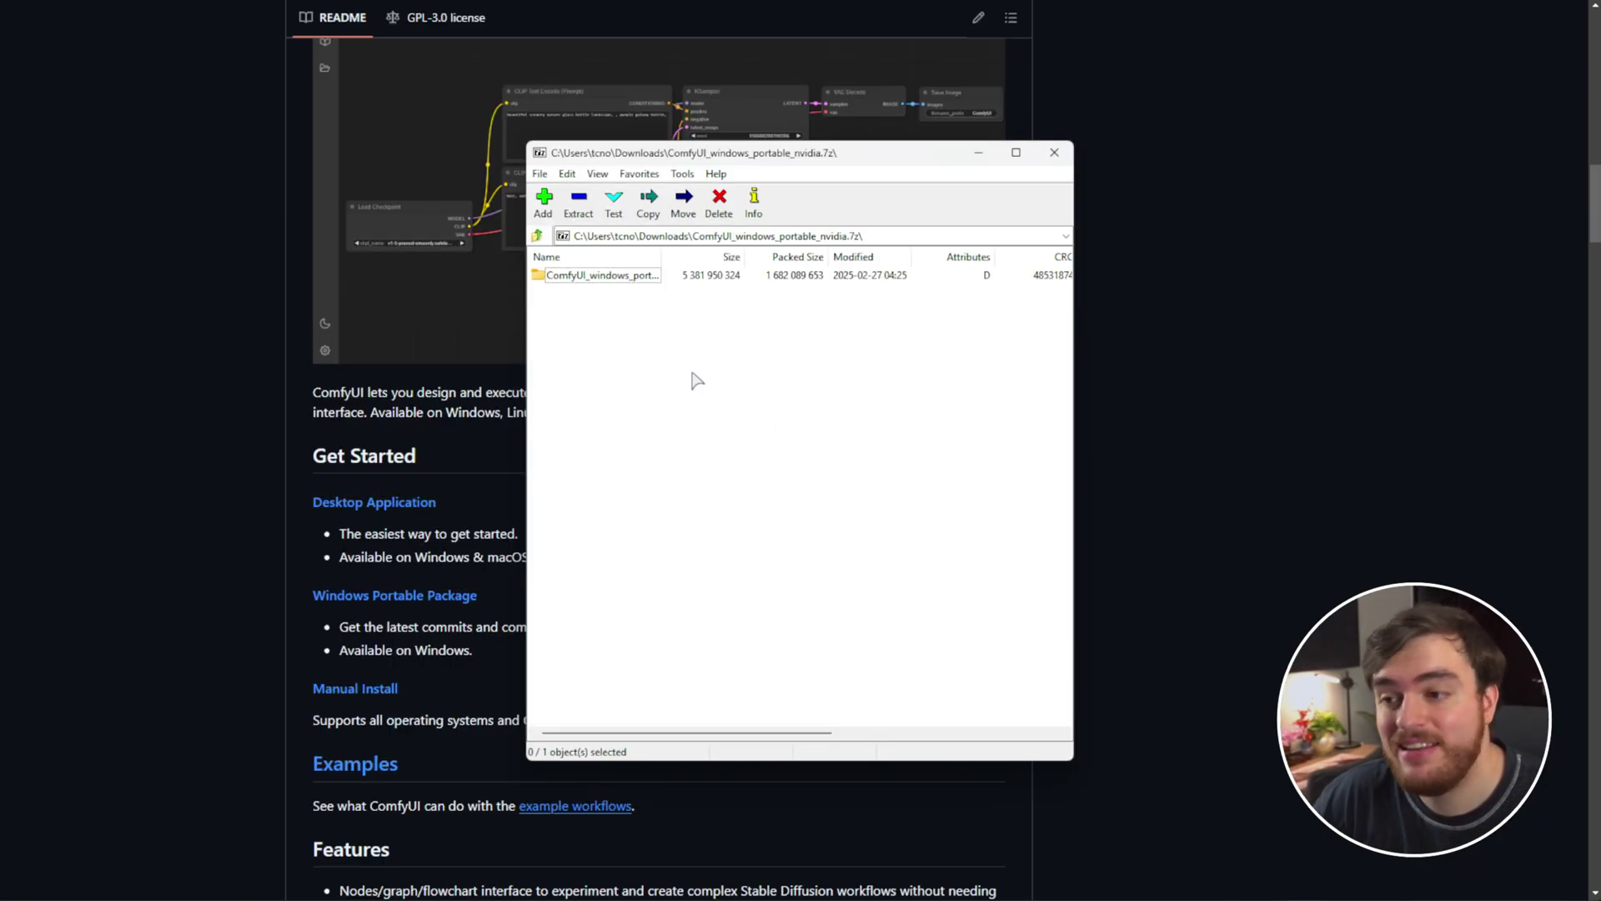
Step: Widen the Name column and drag ComfyUI_windows_portable out of the 7-Zip archive onto the desktop
drag(663, 254, 719, 253)
click(636, 277)
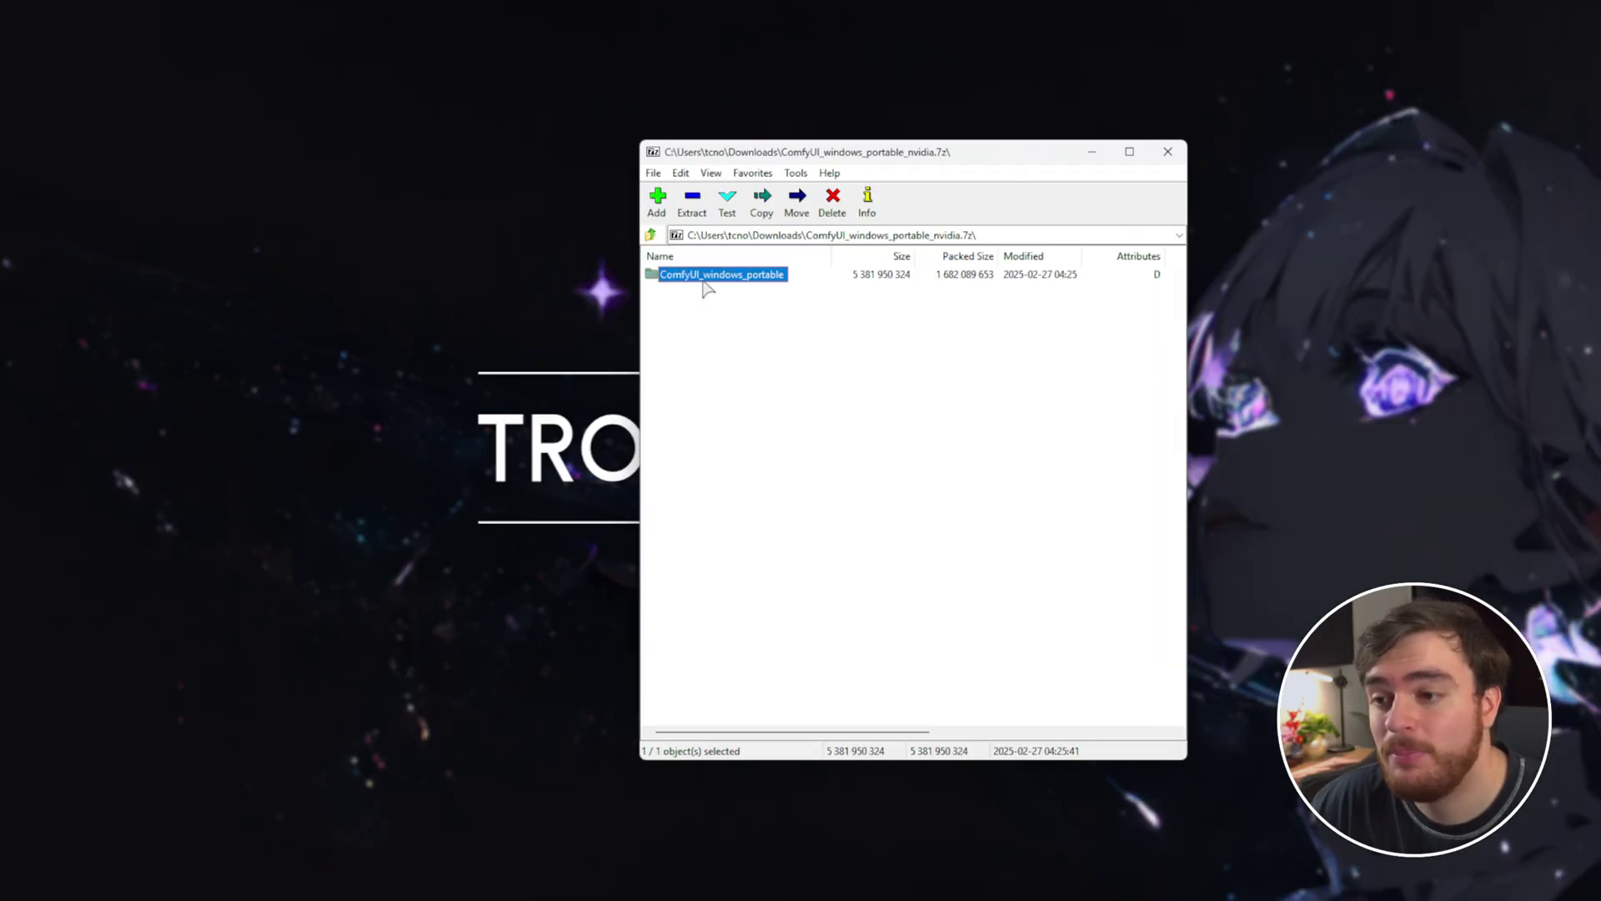
drag(704, 286, 561, 325)
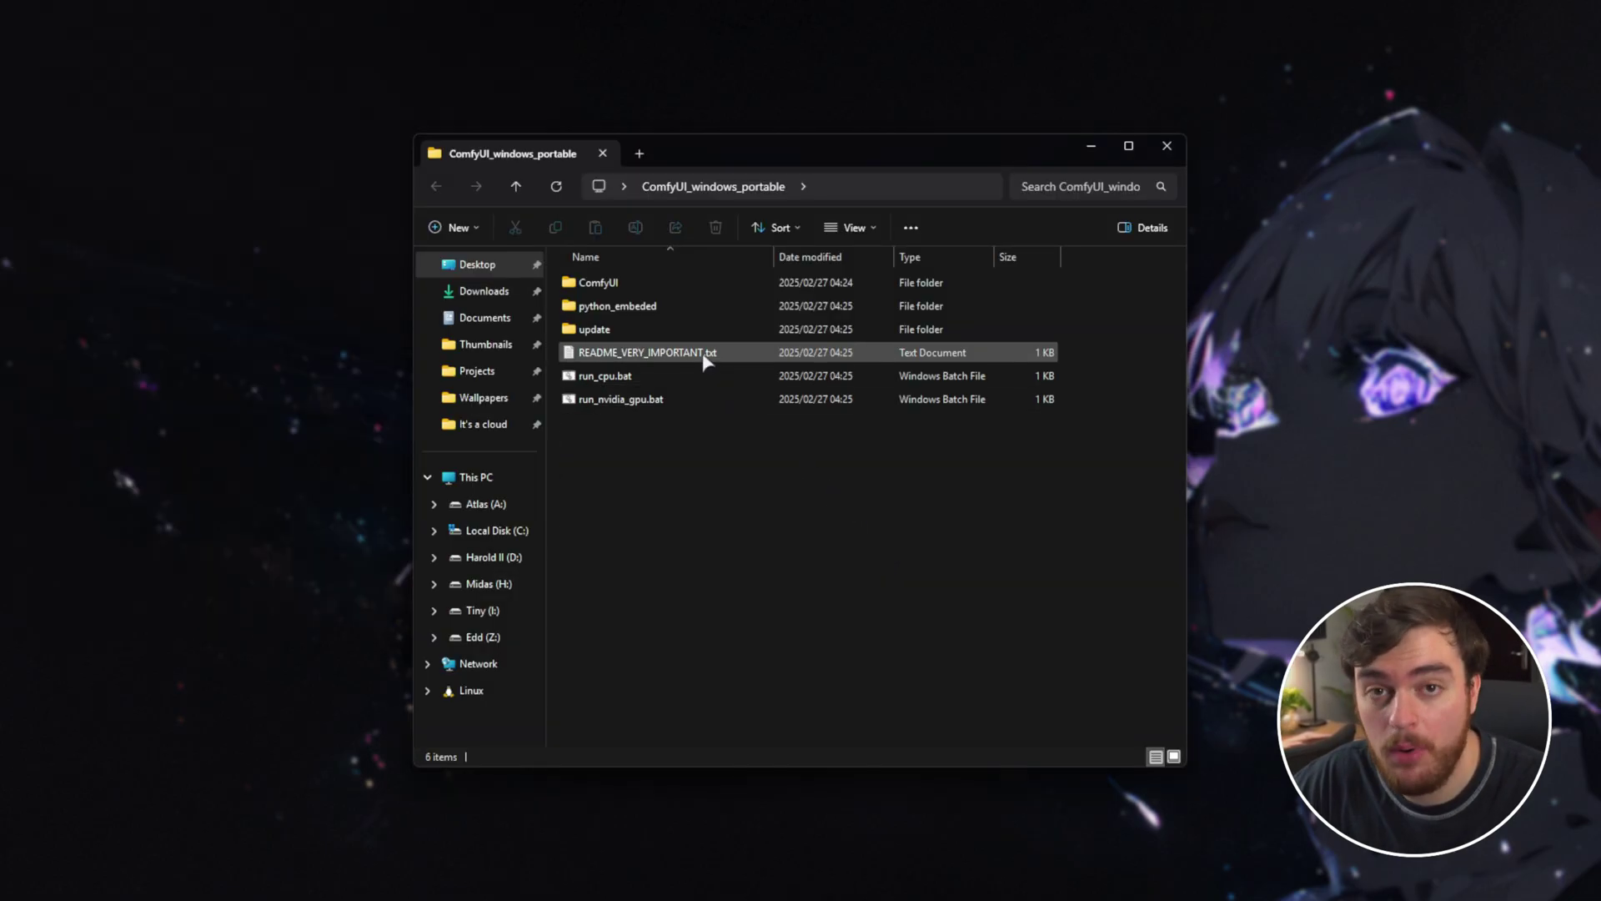
Step: Read README_VERY_IMPORTANT.txt's run, missing-checkpoint and update notes, then open the update folder
double_click(703, 360)
drag(534, 421, 386, 266)
drag(1007, 528, 385, 479)
drag(740, 584, 385, 569)
click(875, 167)
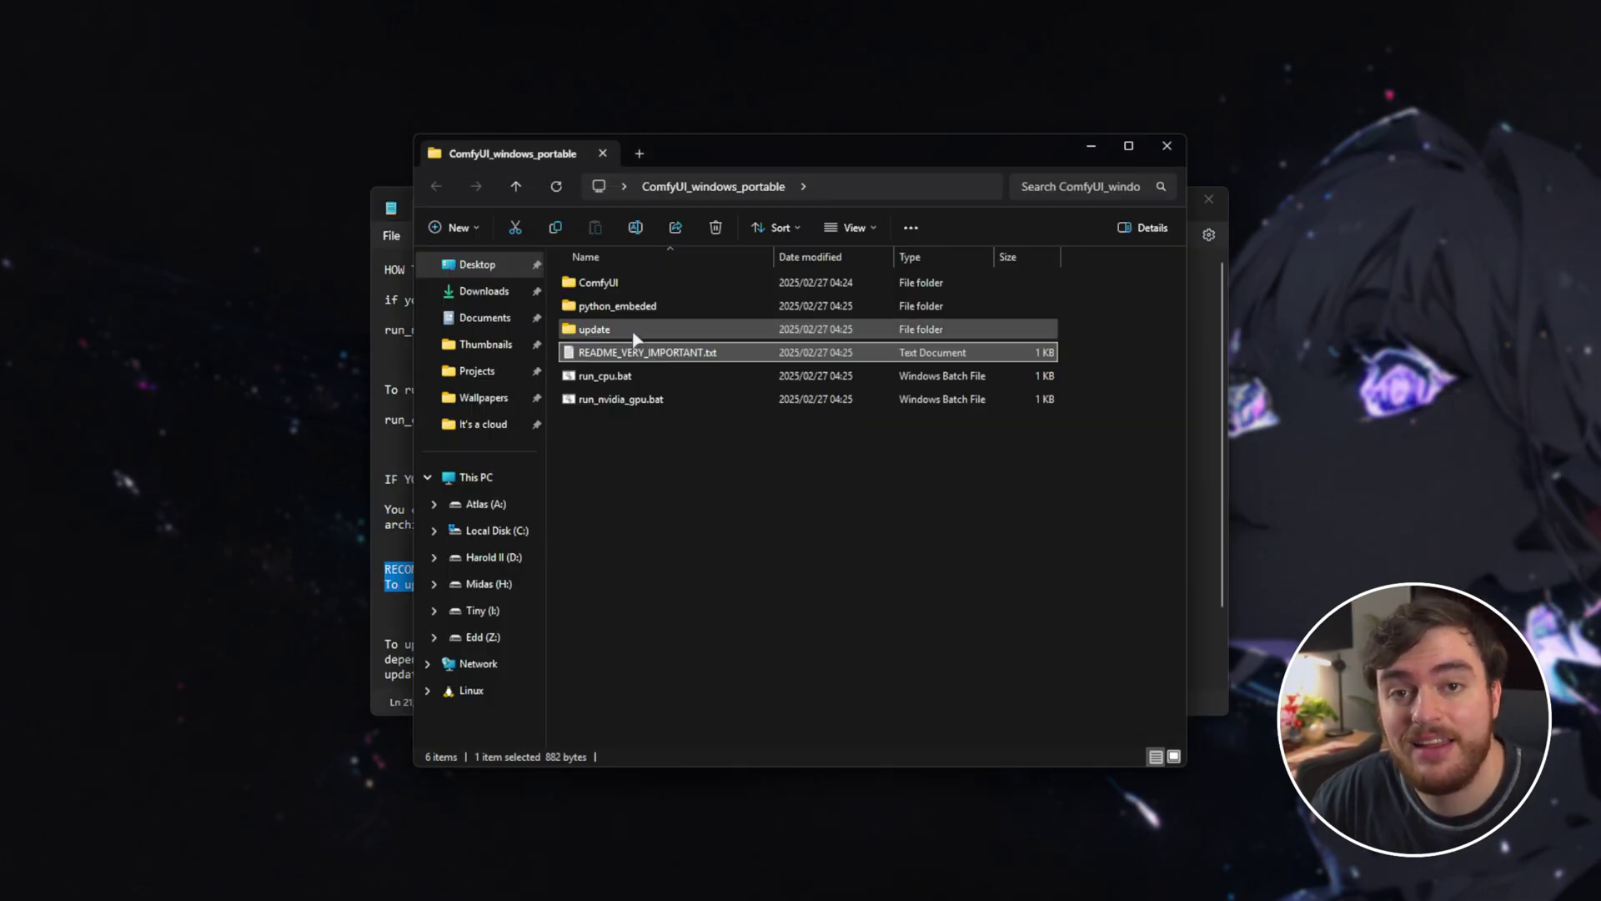
double_click(638, 332)
Step: Review the README passages on updating dependencies and sharing models via extra_model_paths.yaml, then open the ComfyUI folder
click(732, 314)
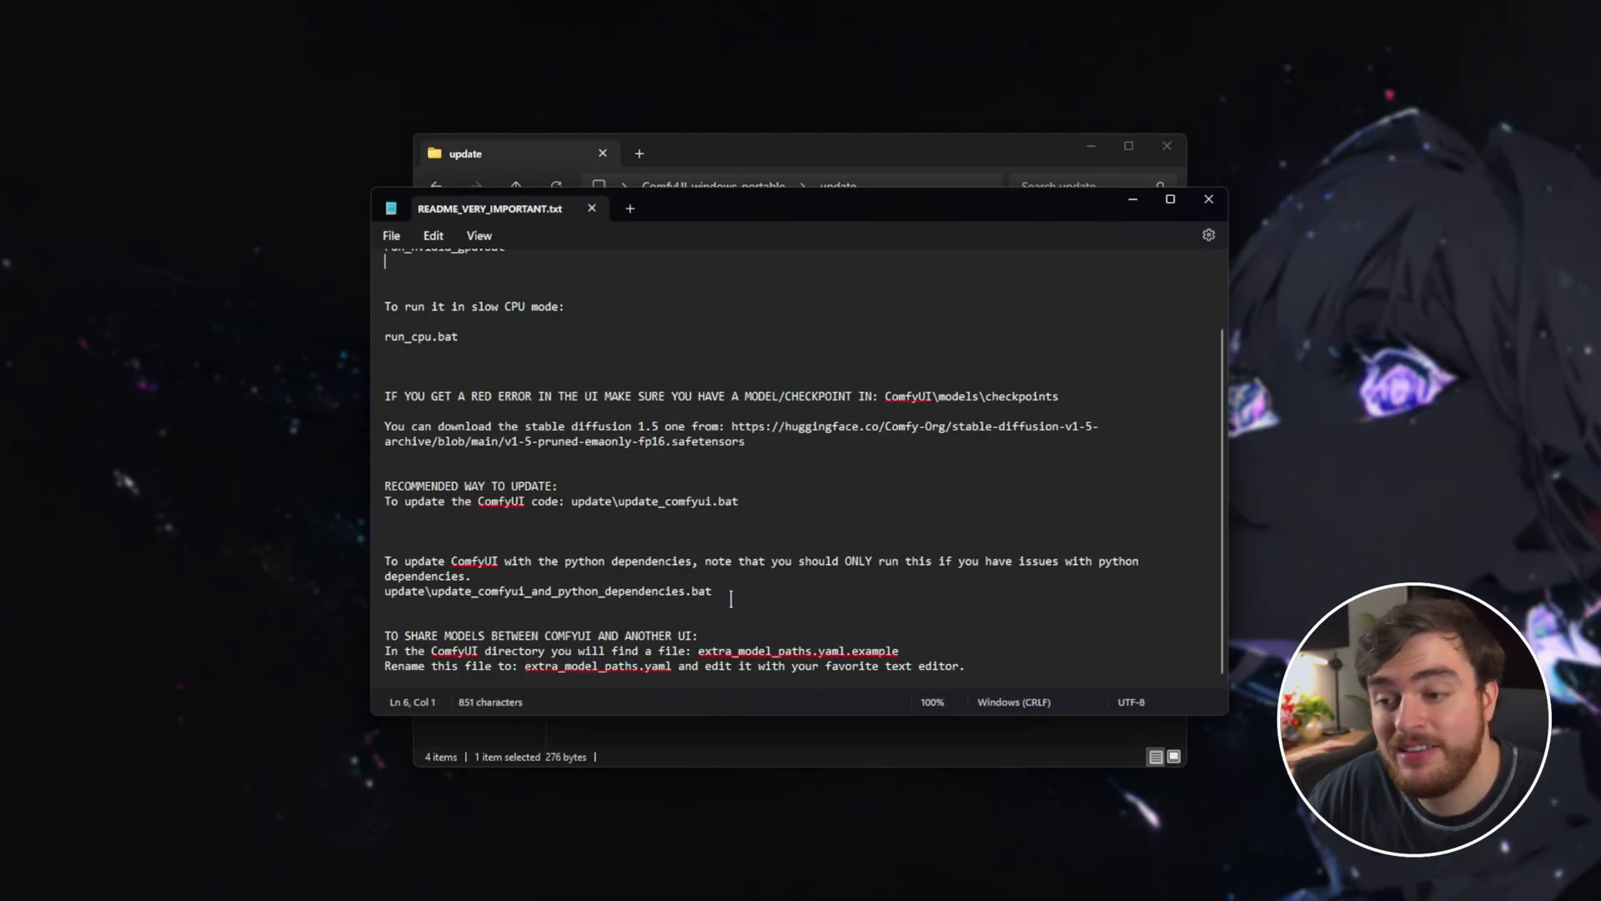
drag(583, 544, 718, 615)
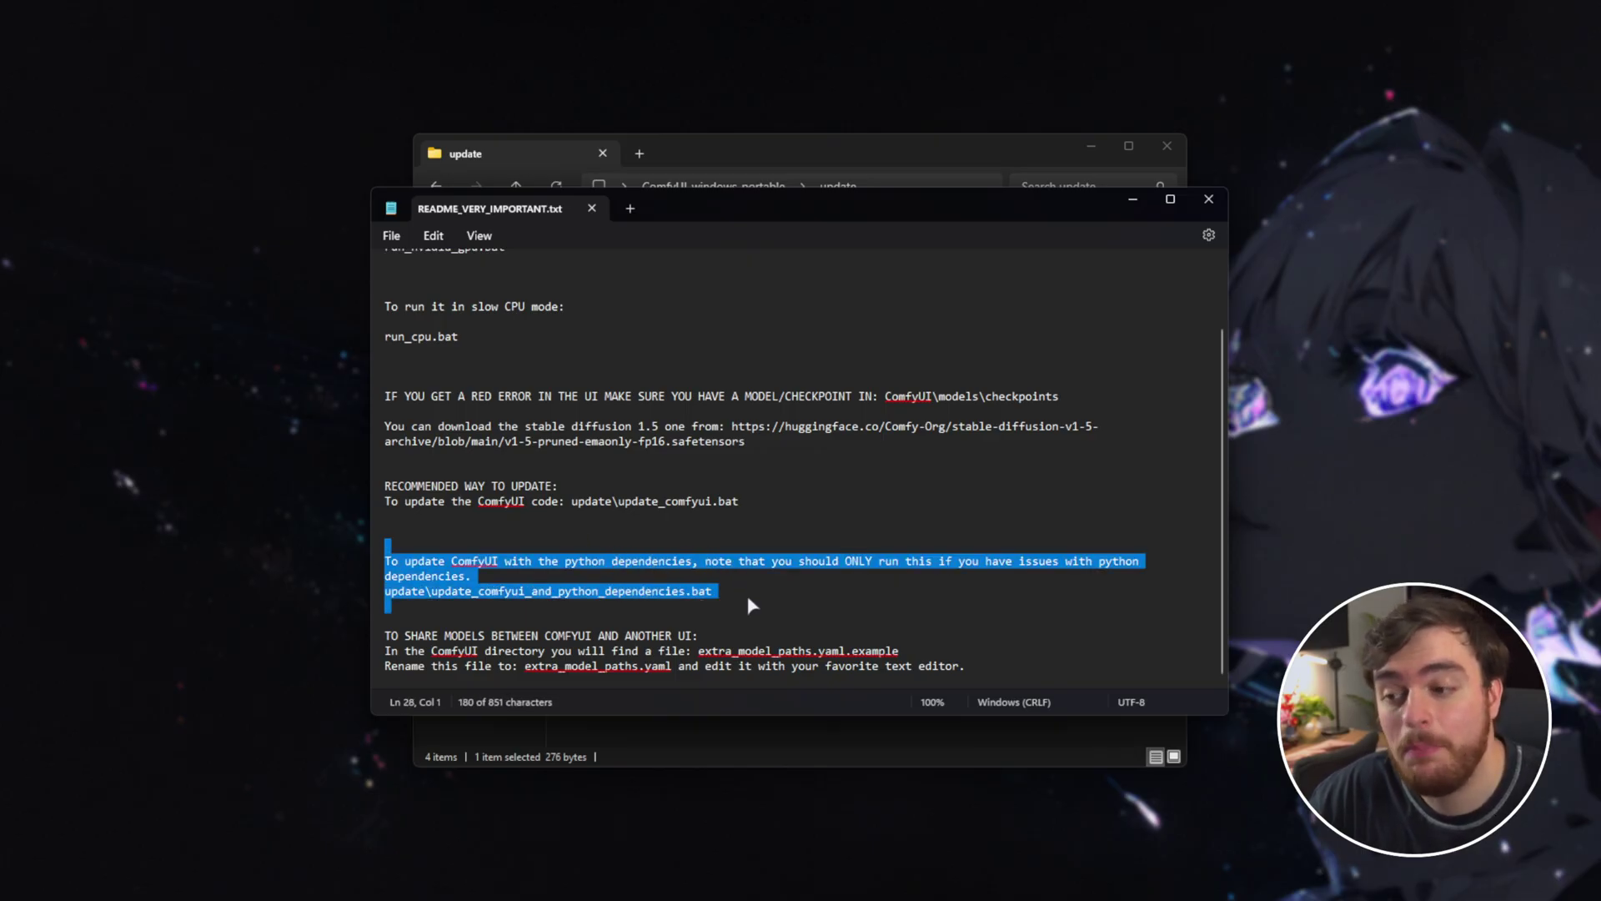
drag(701, 635, 373, 632)
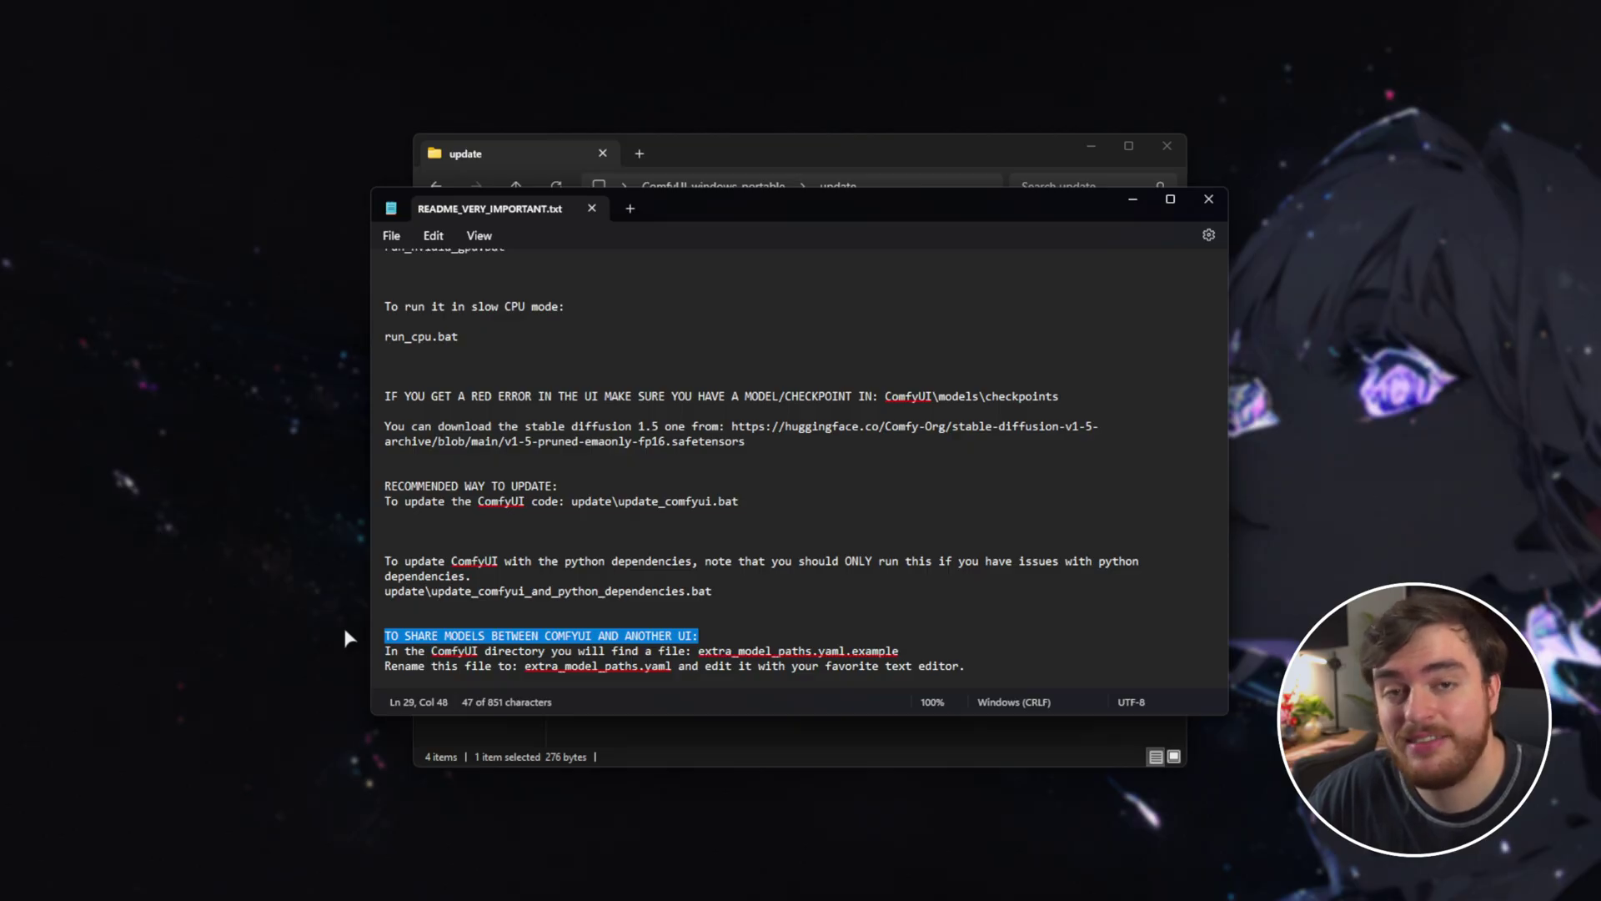
drag(728, 655, 845, 655)
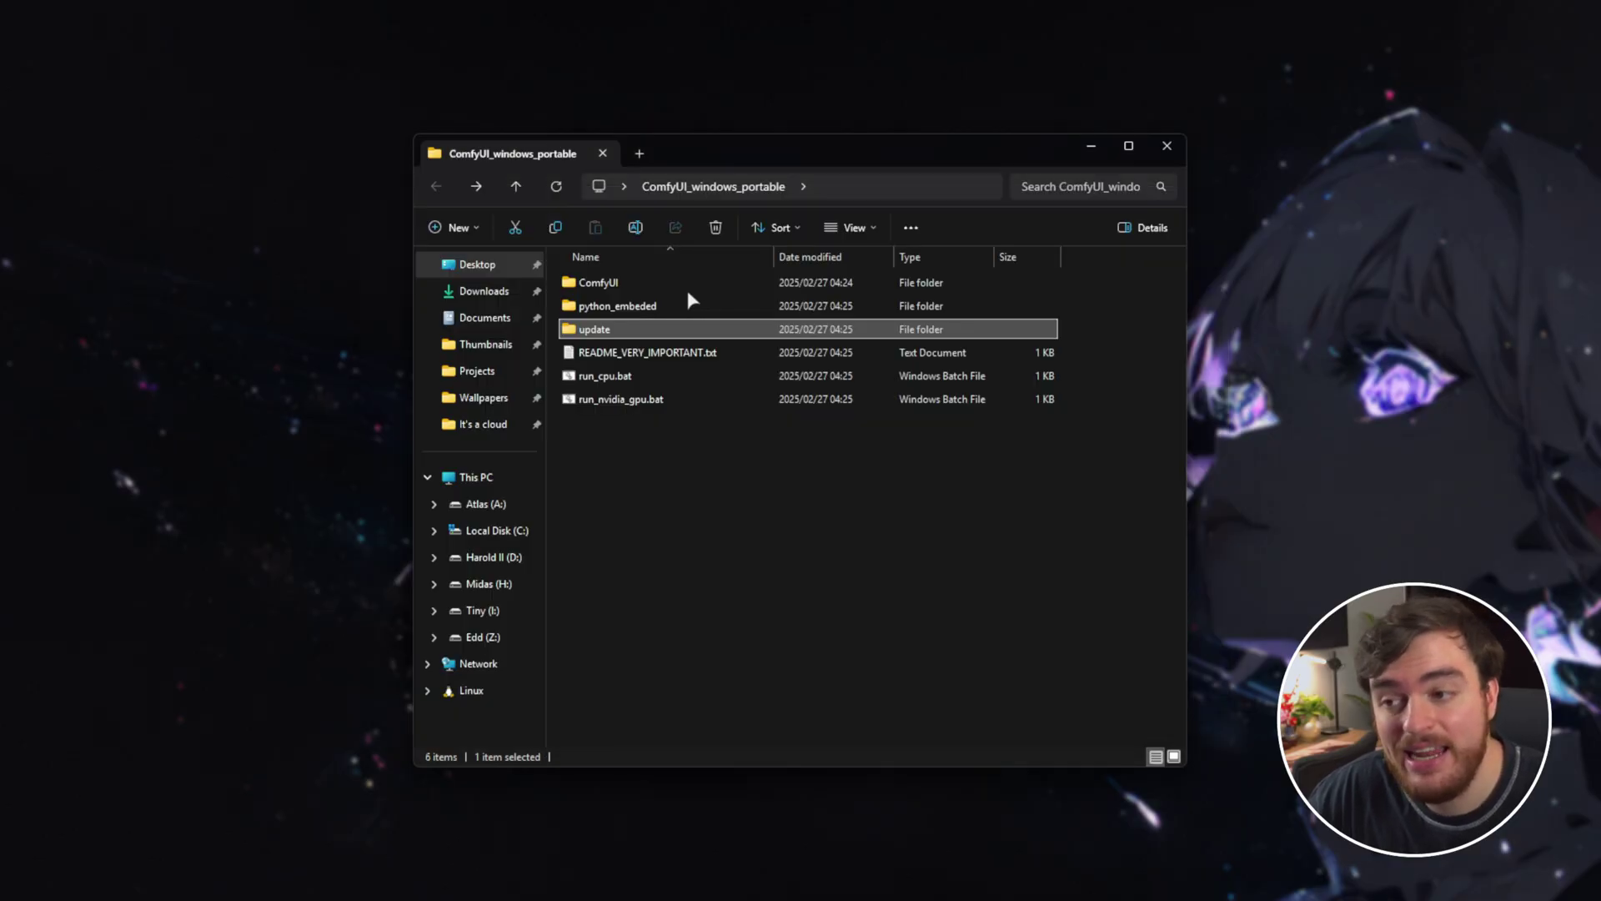
double_click(677, 279)
Step: Go back to the ComfyUI_windows_portable folder and look over its six items
scroll(691, 418, down, 6)
click(722, 438)
key(alt+Left)
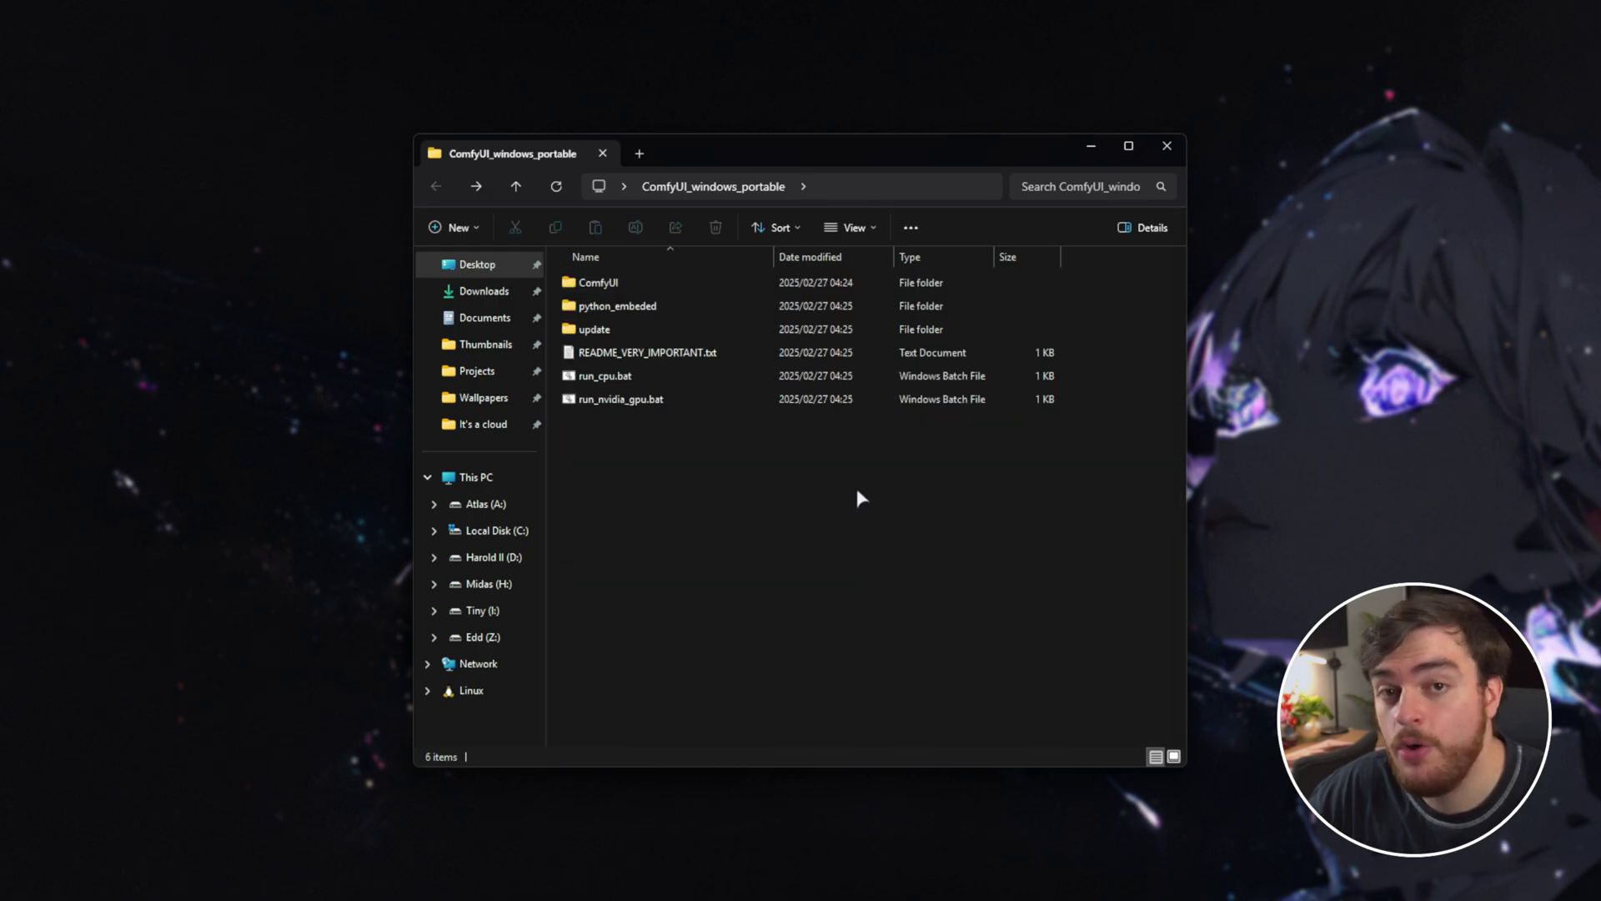
drag(925, 513, 826, 255)
click(863, 503)
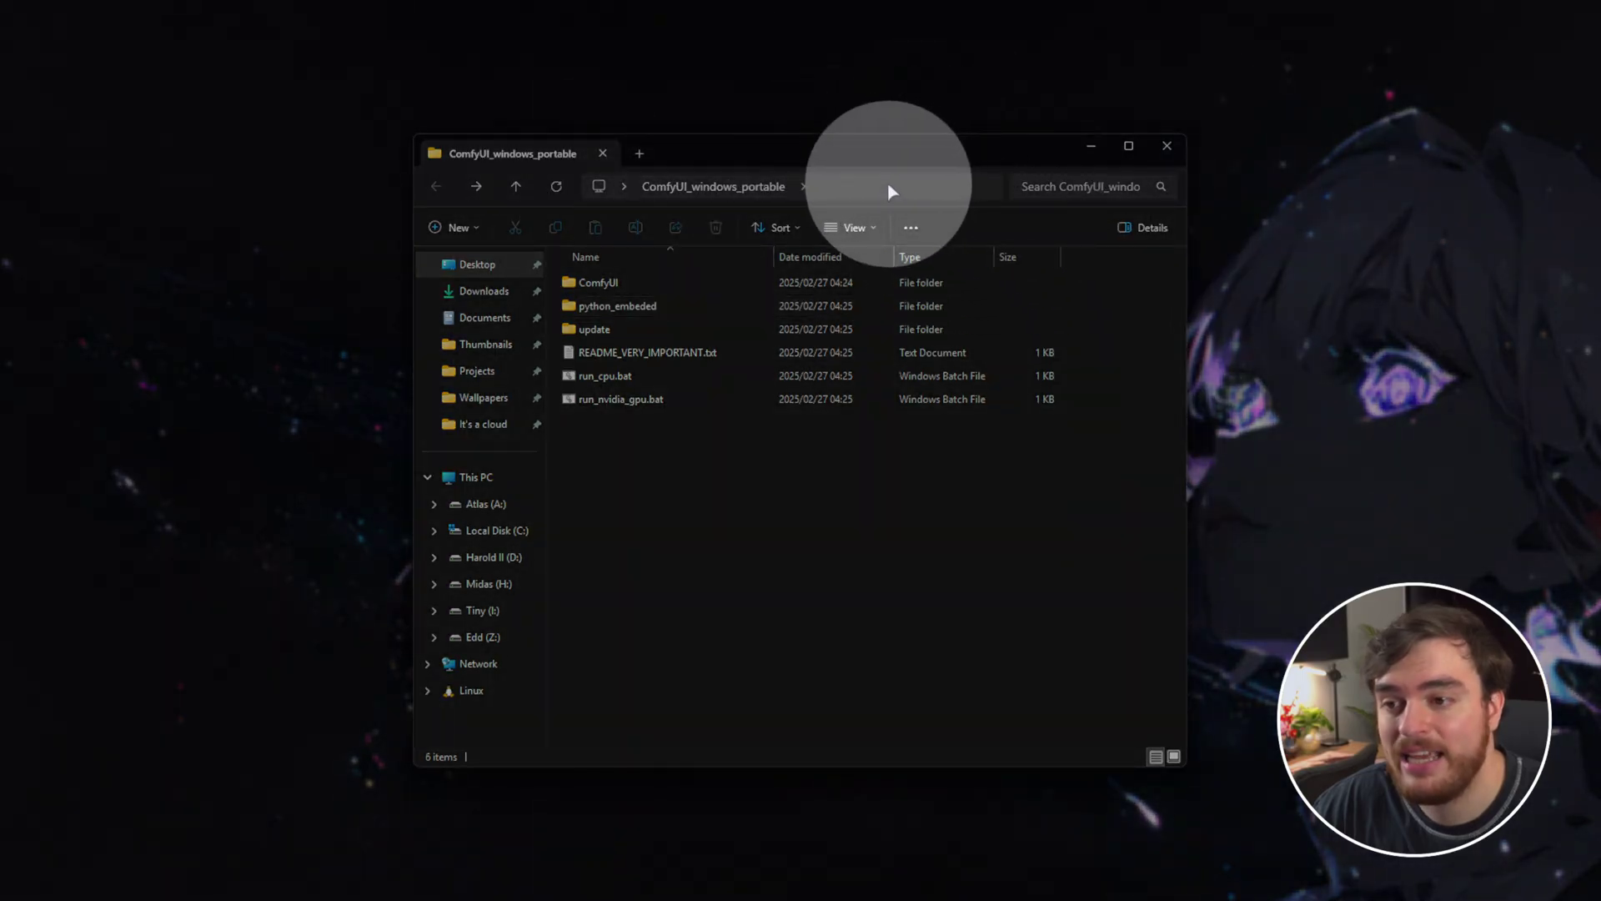
Step: Open a Command Prompt in the folder via cmd and run git to confirm it's installed
click(890, 191)
text(cmd)
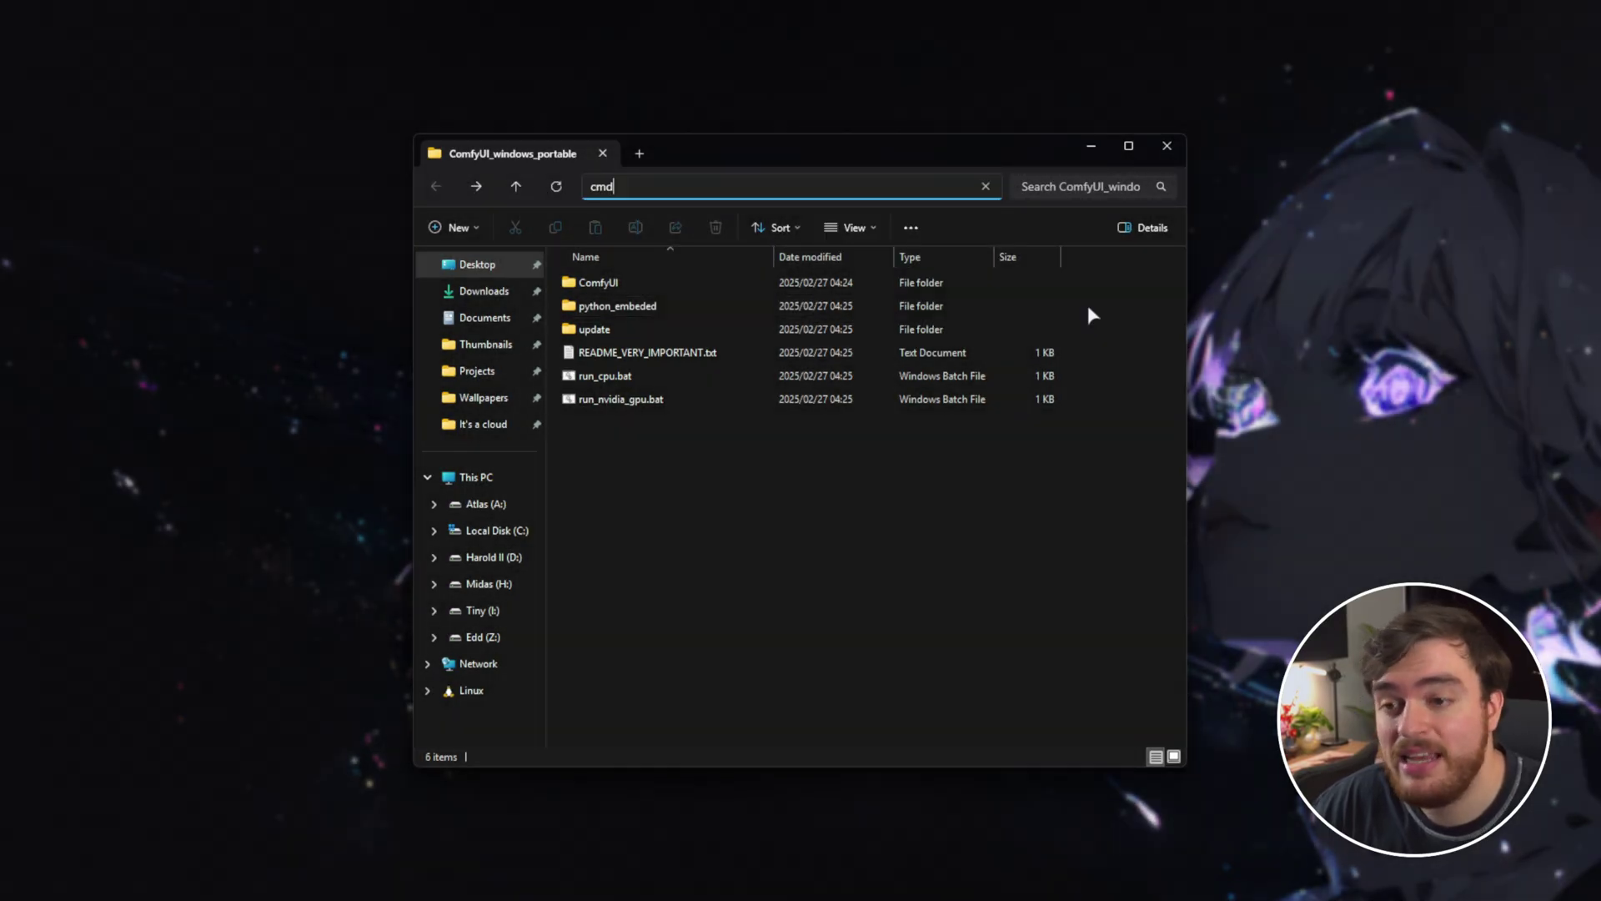
key(Return)
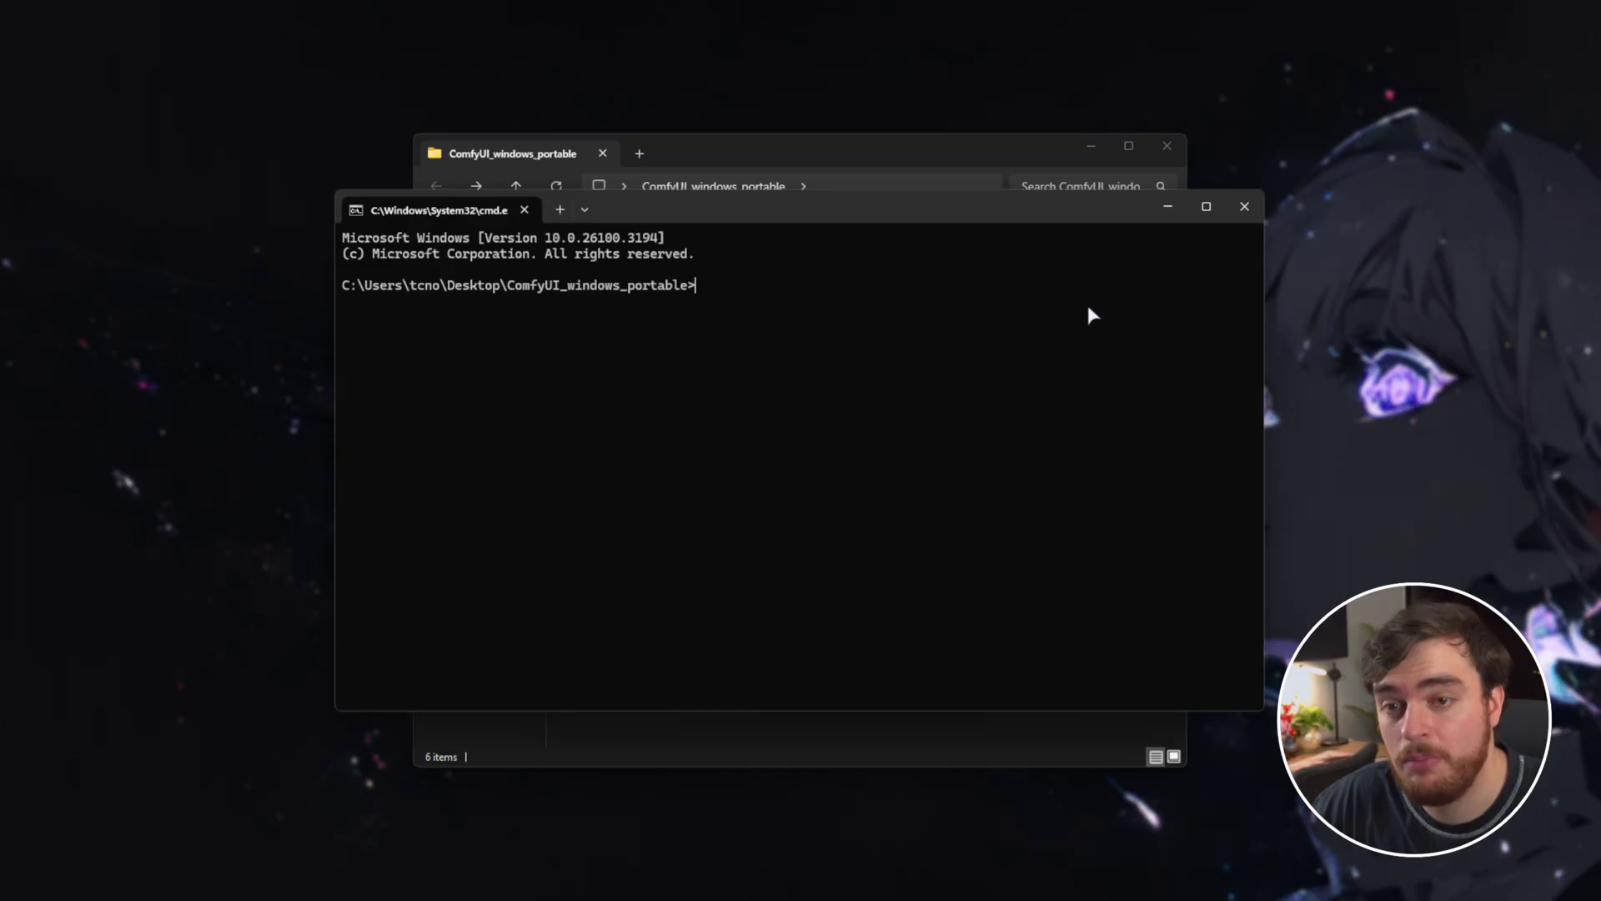
text(git)
key(Return)
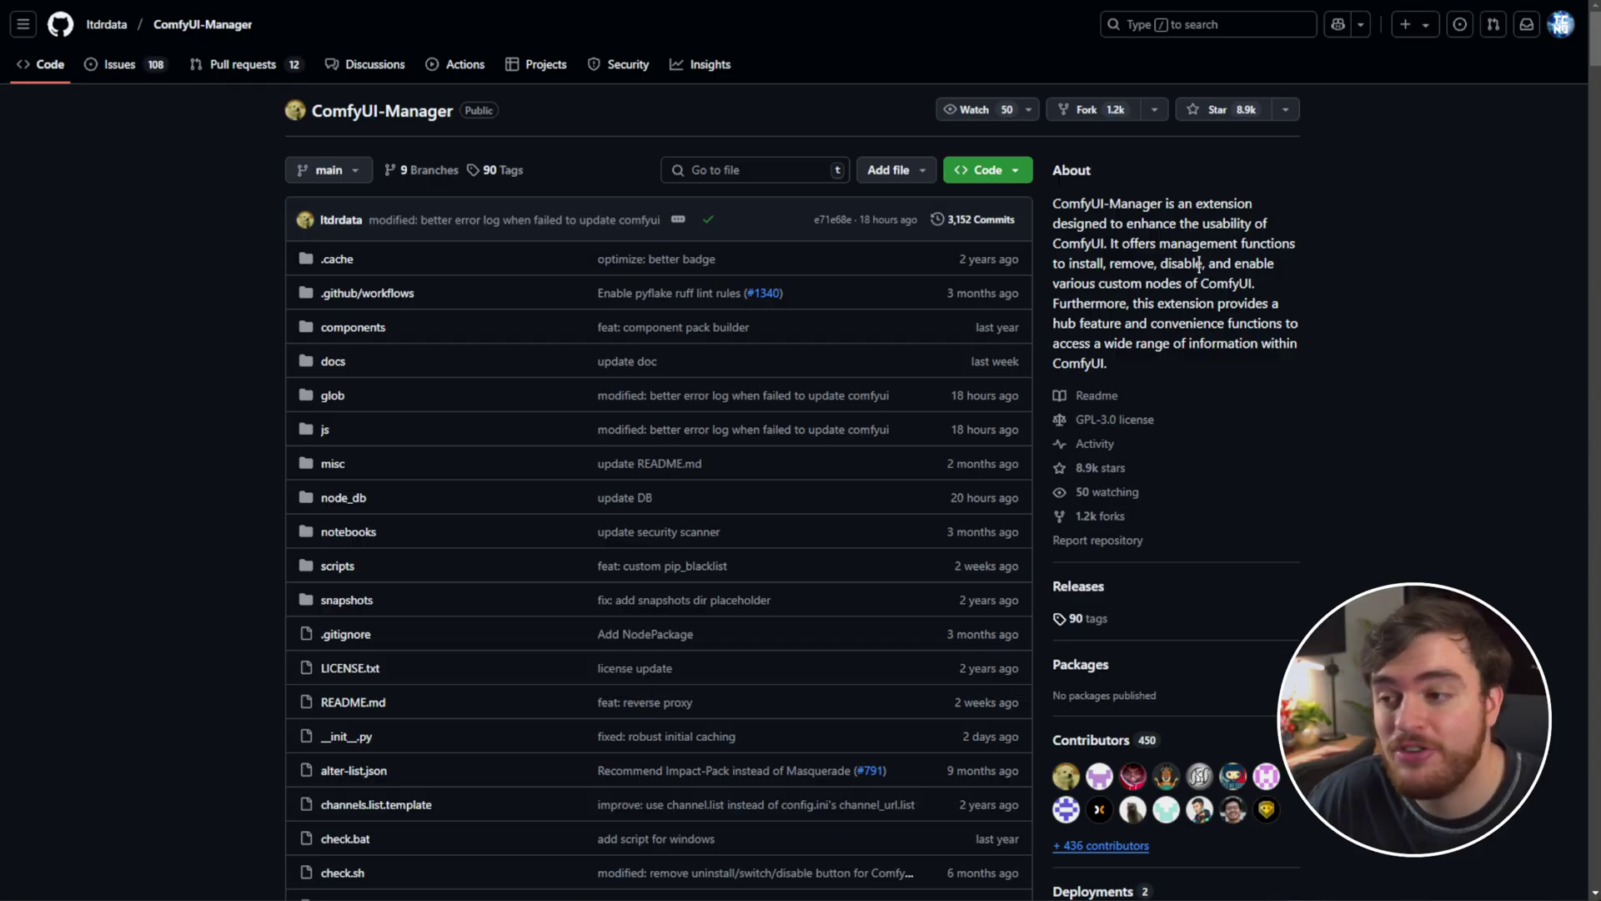
Step: Save install-manager-for-portable-version.bat from the ComfyUI-Manager README's Installation section
scroll(1188, 223, down, 7)
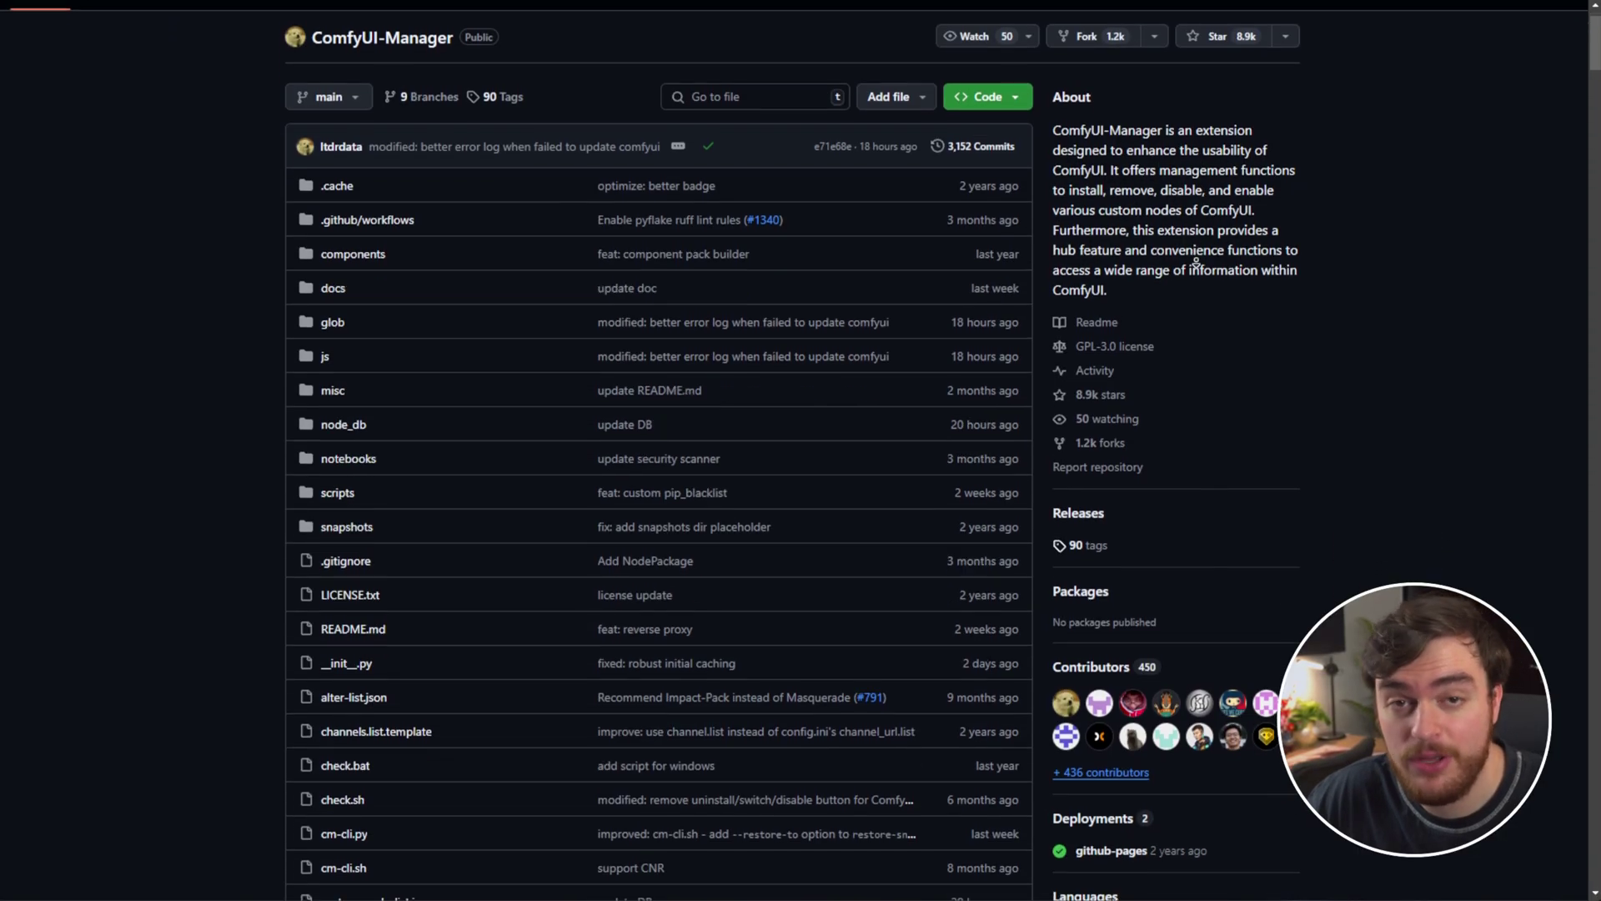
scroll(1183, 300, down, 15)
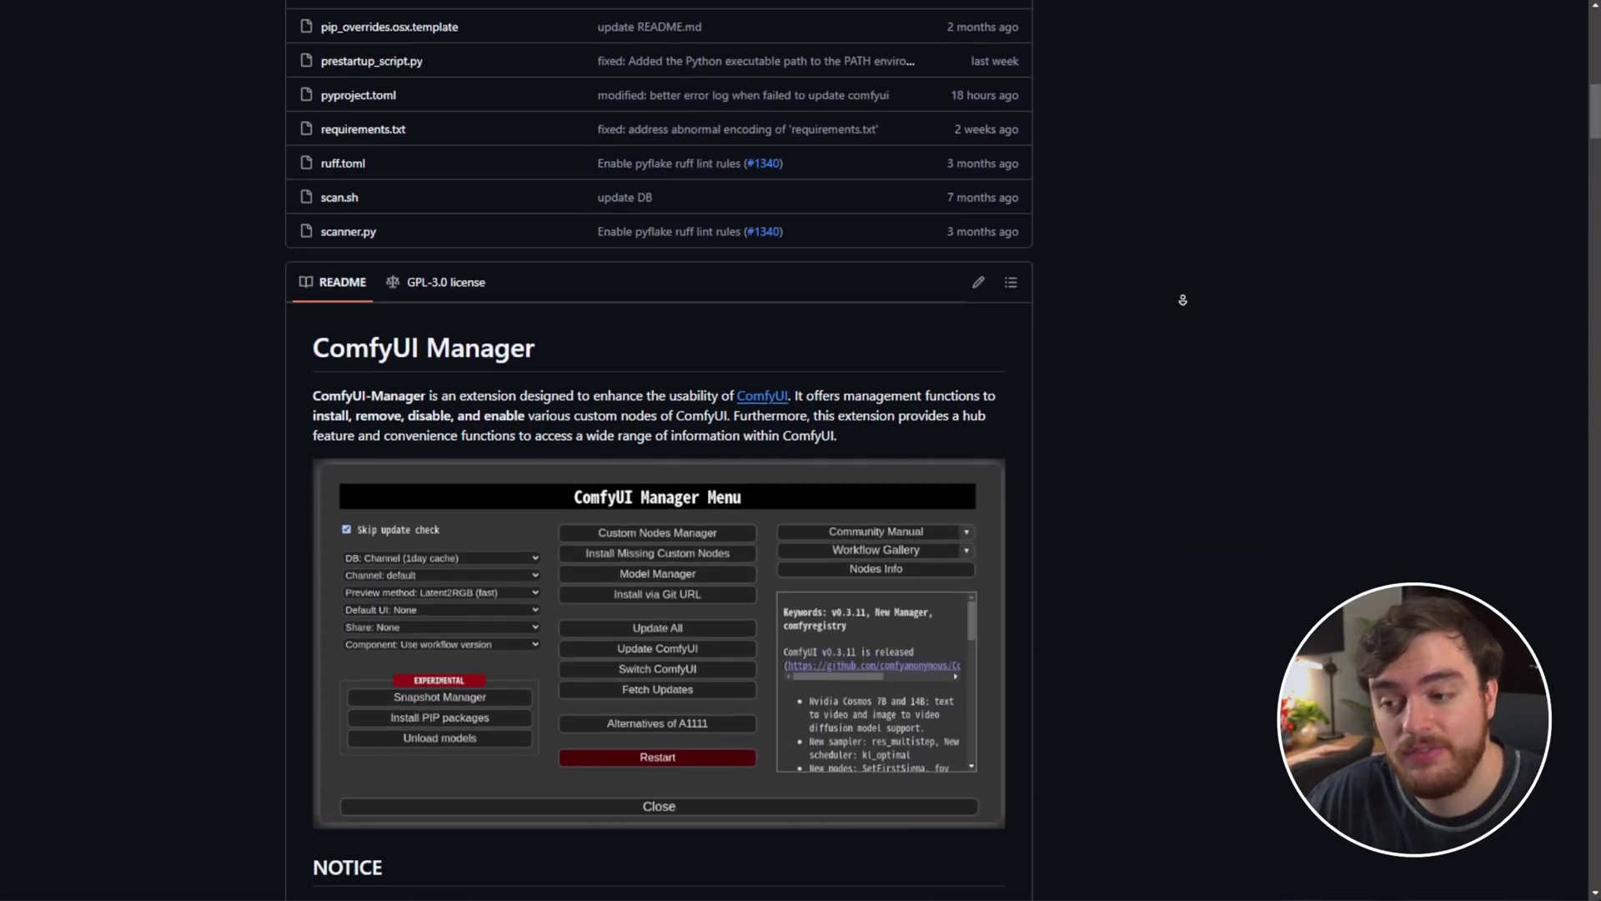
scroll(1182, 301, down, 2)
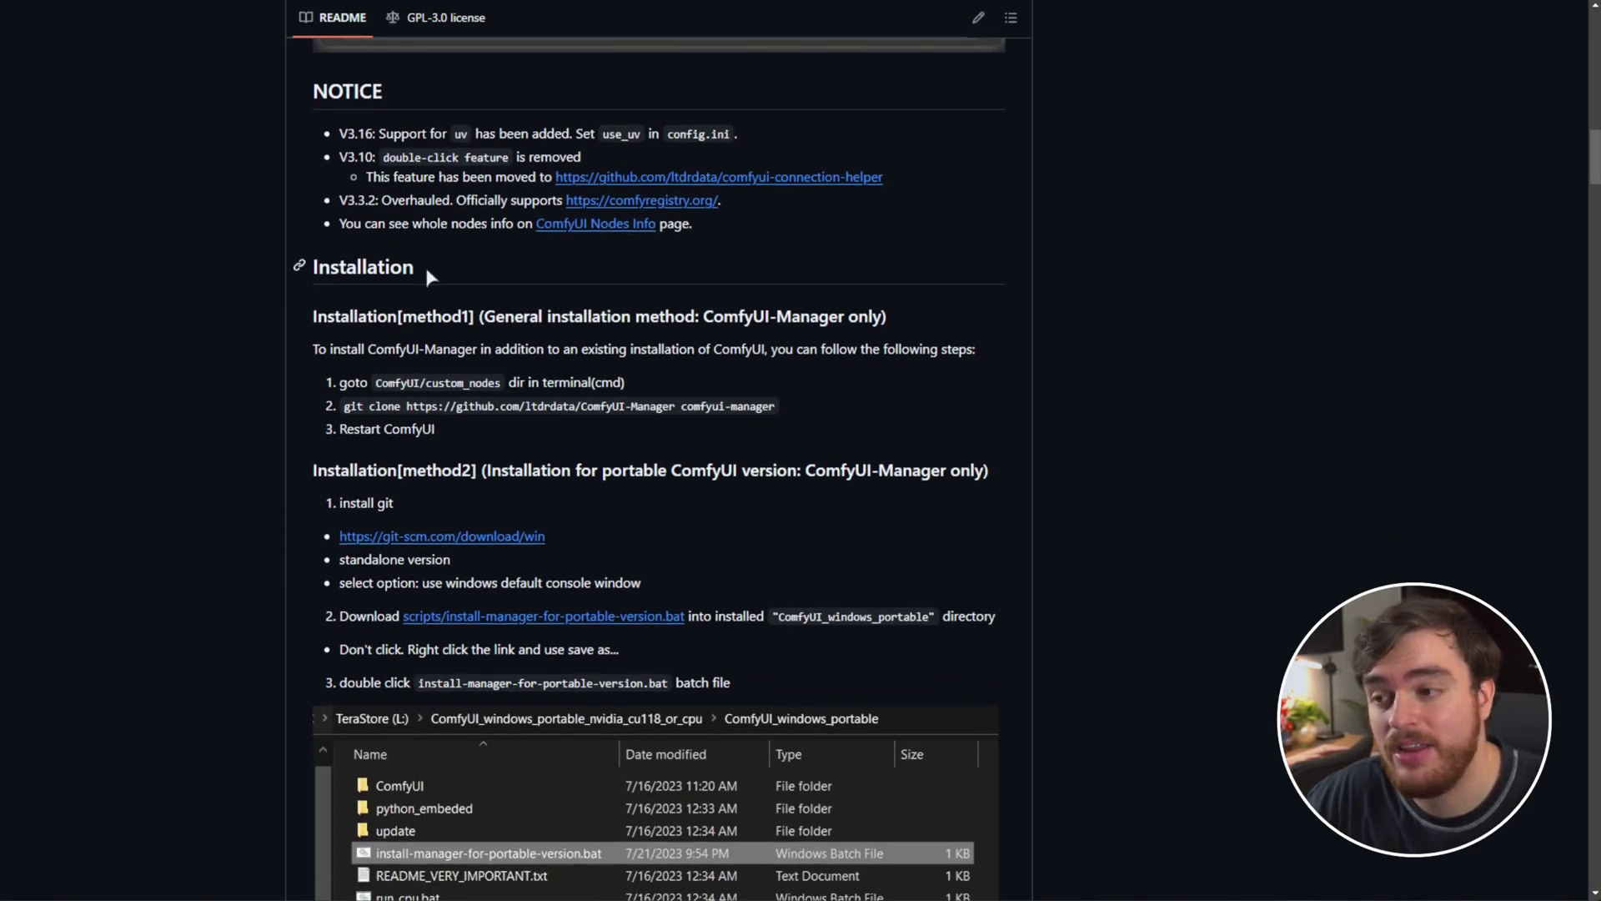
double_click(363, 266)
click(421, 406)
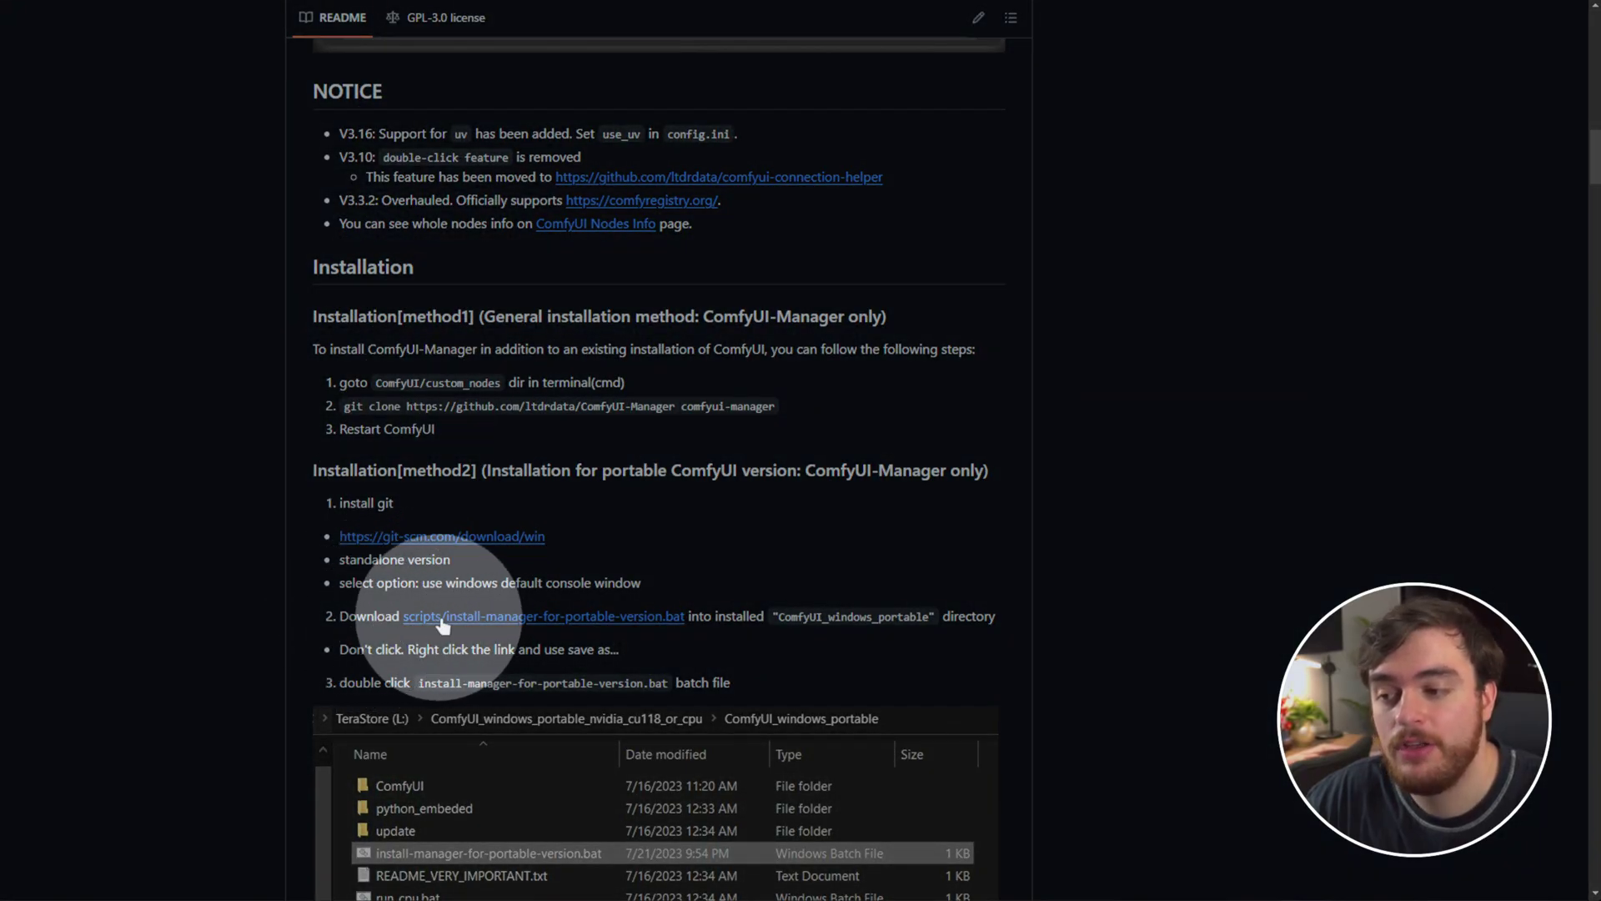
right_click(632, 618)
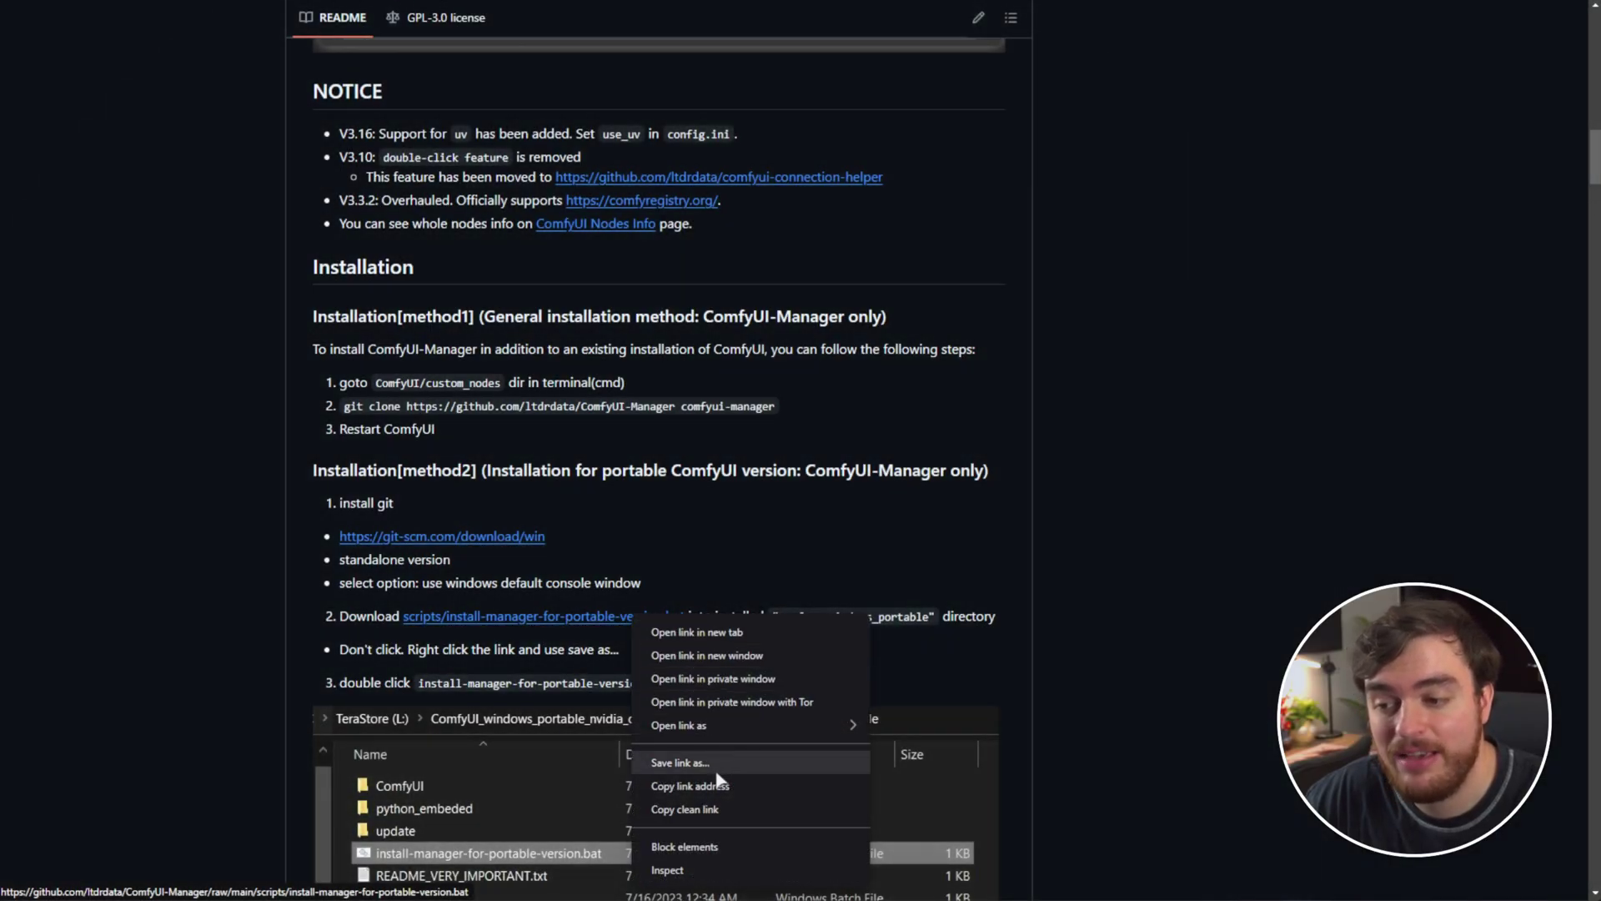
click(692, 762)
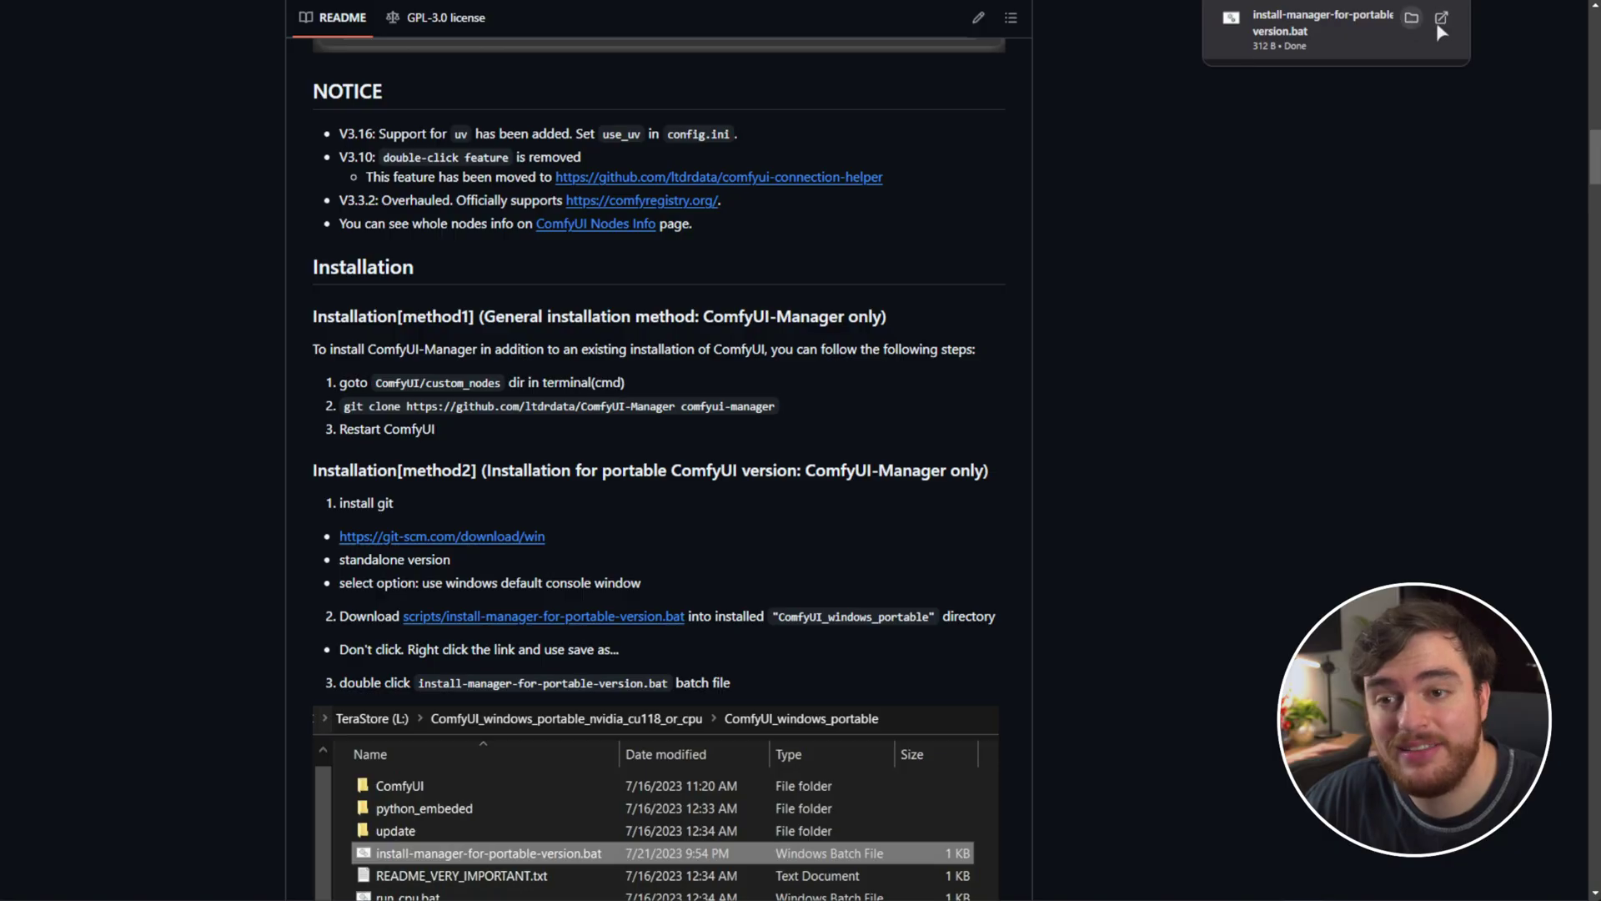
Step: Run the downloaded install-manager-for-portable-version.bat from its folder and let it finish
click(1410, 19)
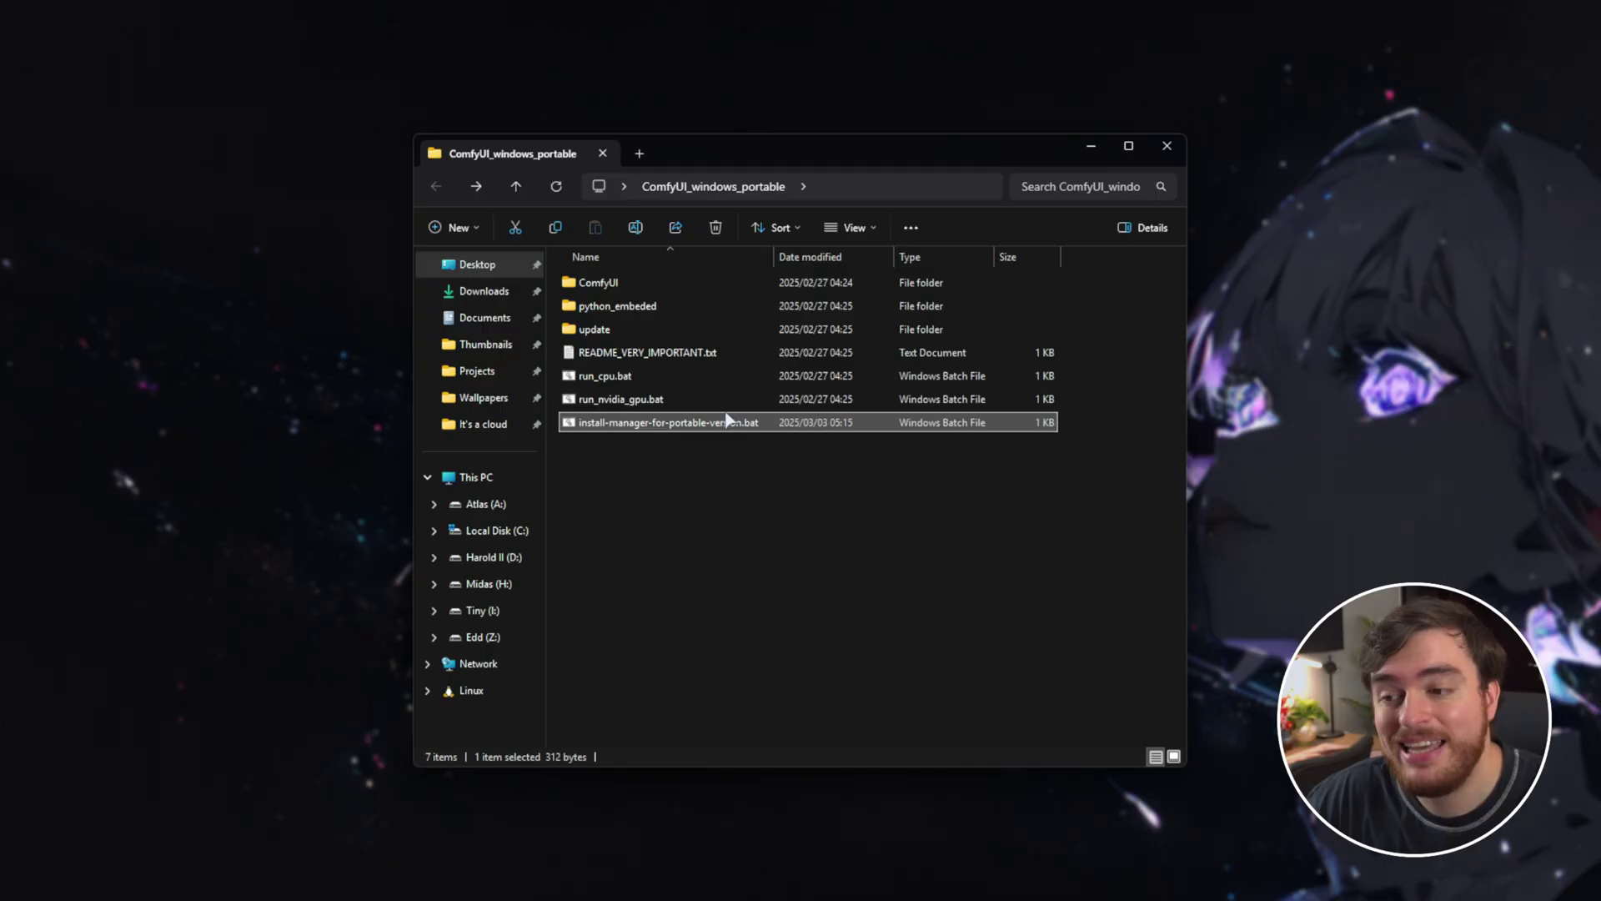
click(833, 423)
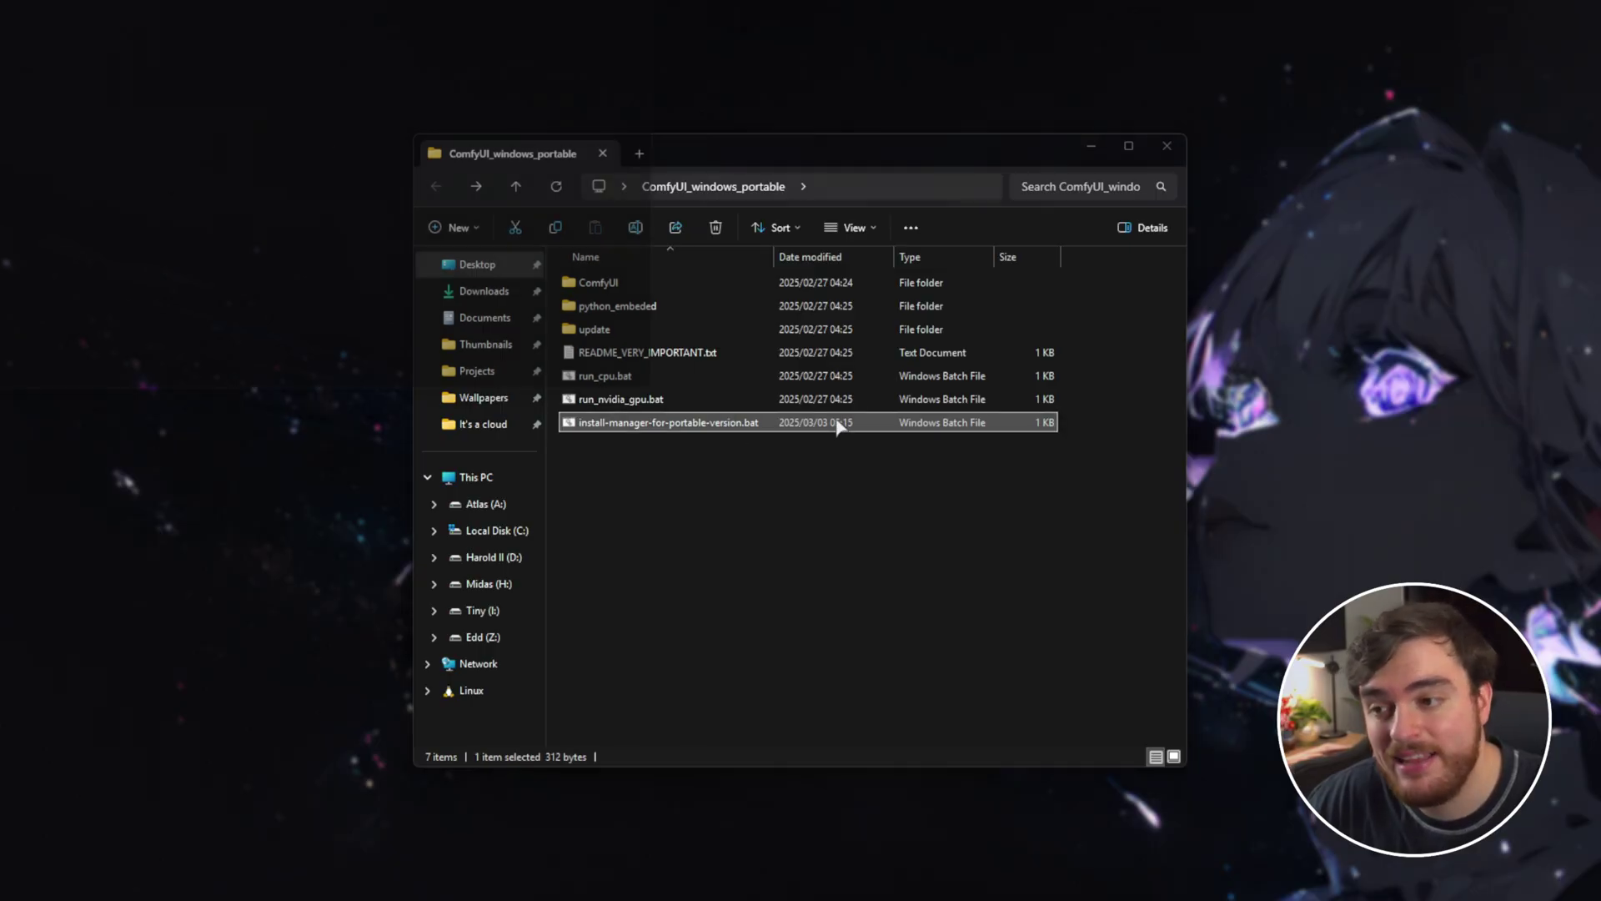
double_click(837, 425)
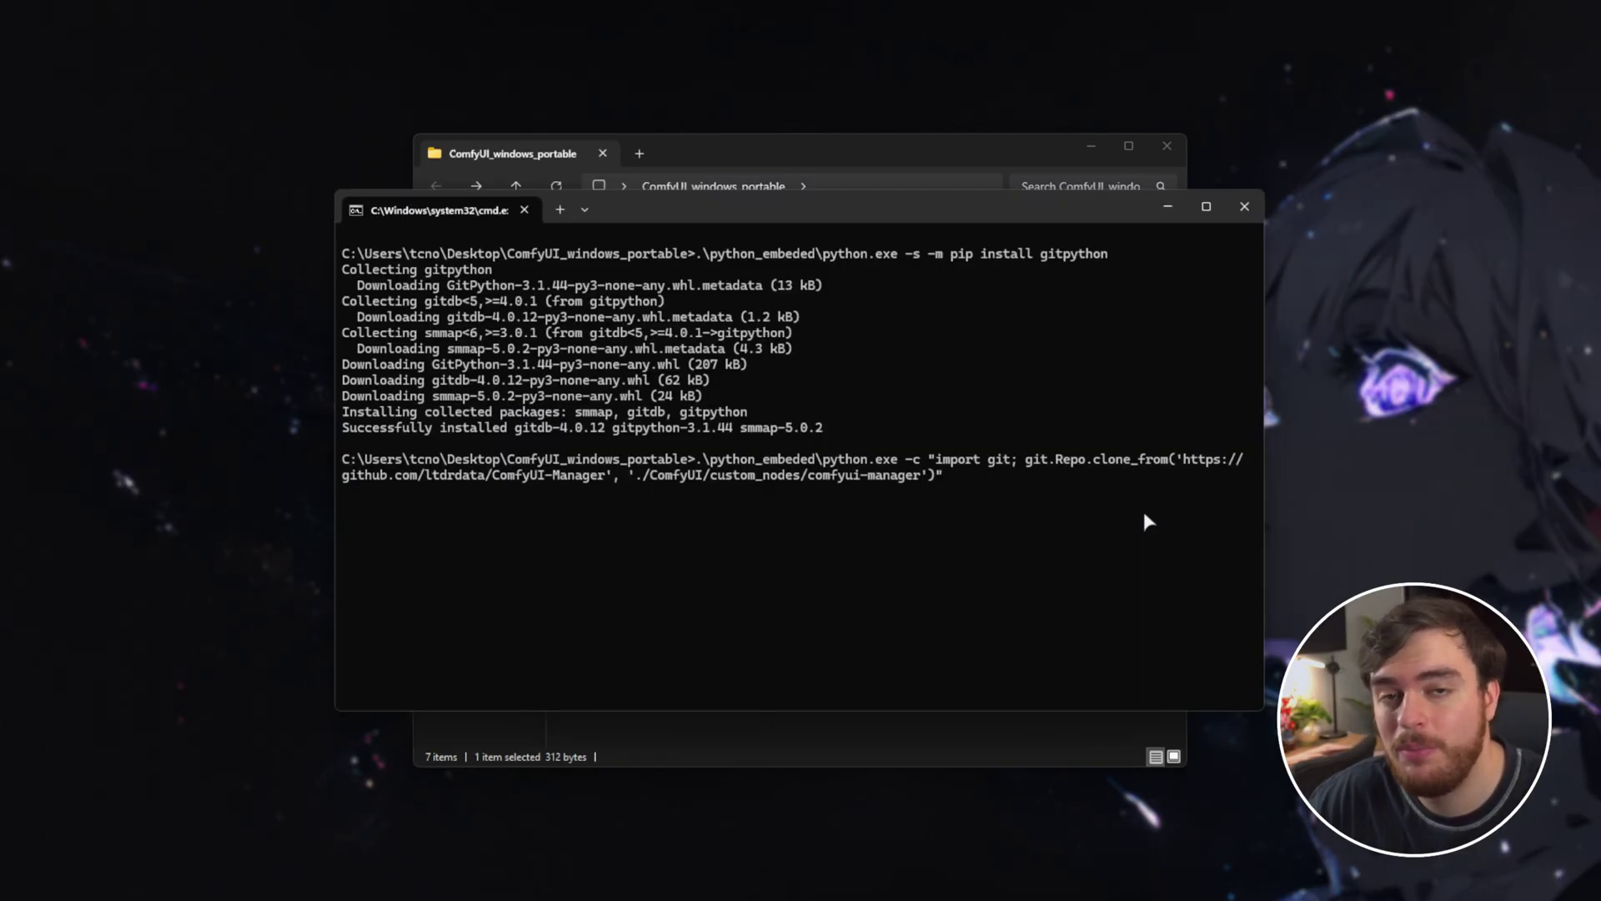
text(.\python_embeded\python.exe -m pip install -r ./ComfyUI/custom_nodes/comfyui-manager/requirements.txt)
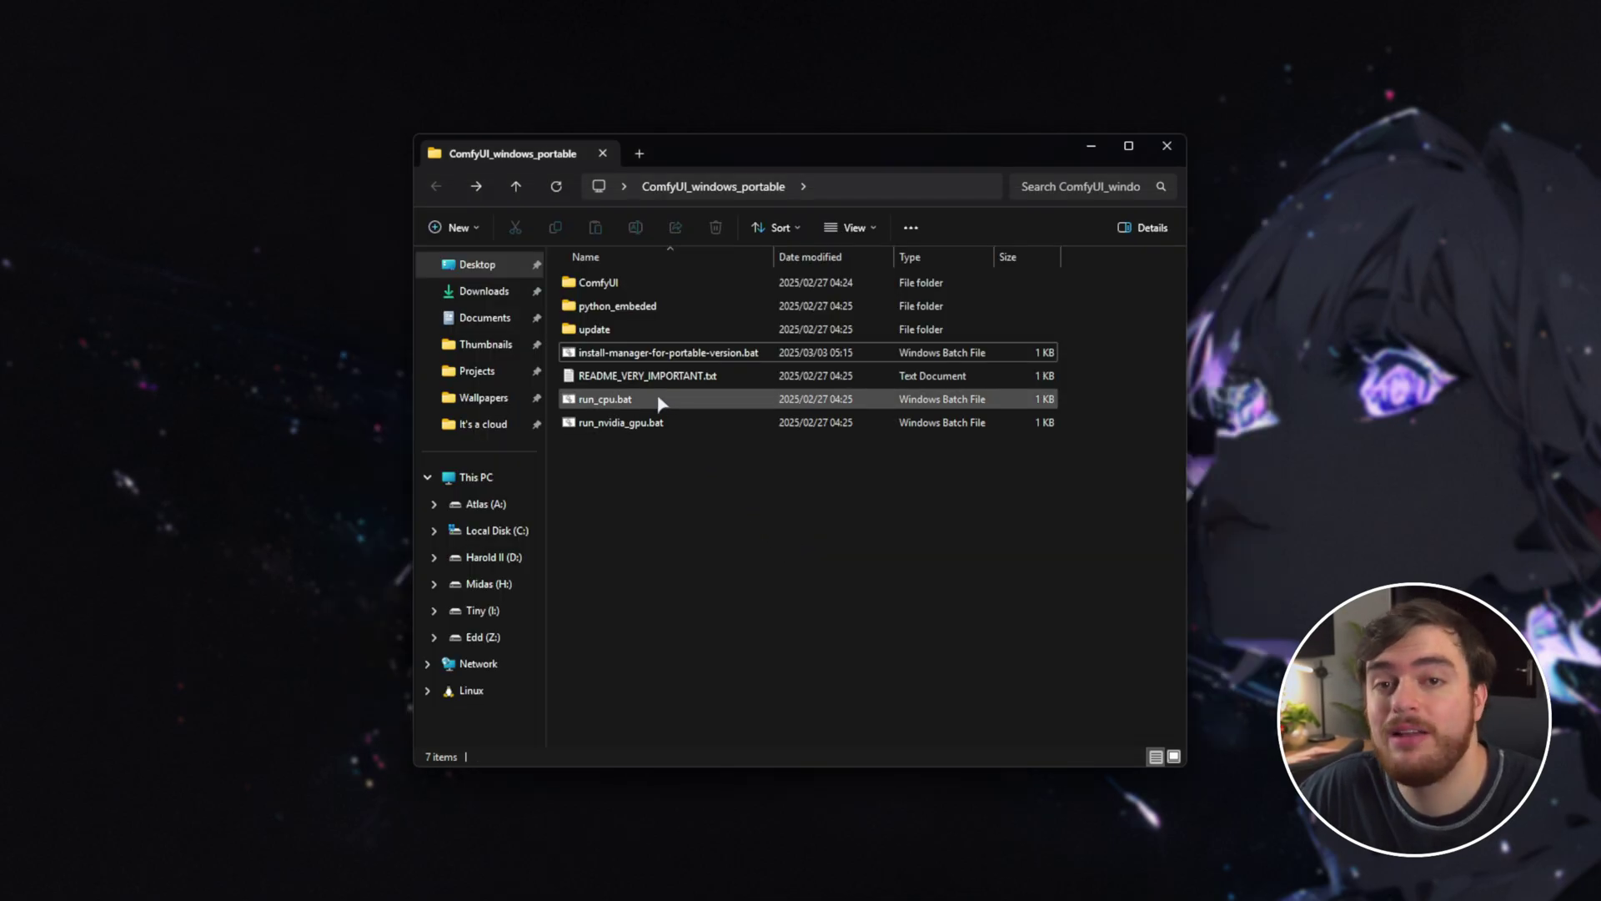
Step: Launch ComfyUI with run_nvidia_gpu.bat and move its console window to the screen centre
click(661, 404)
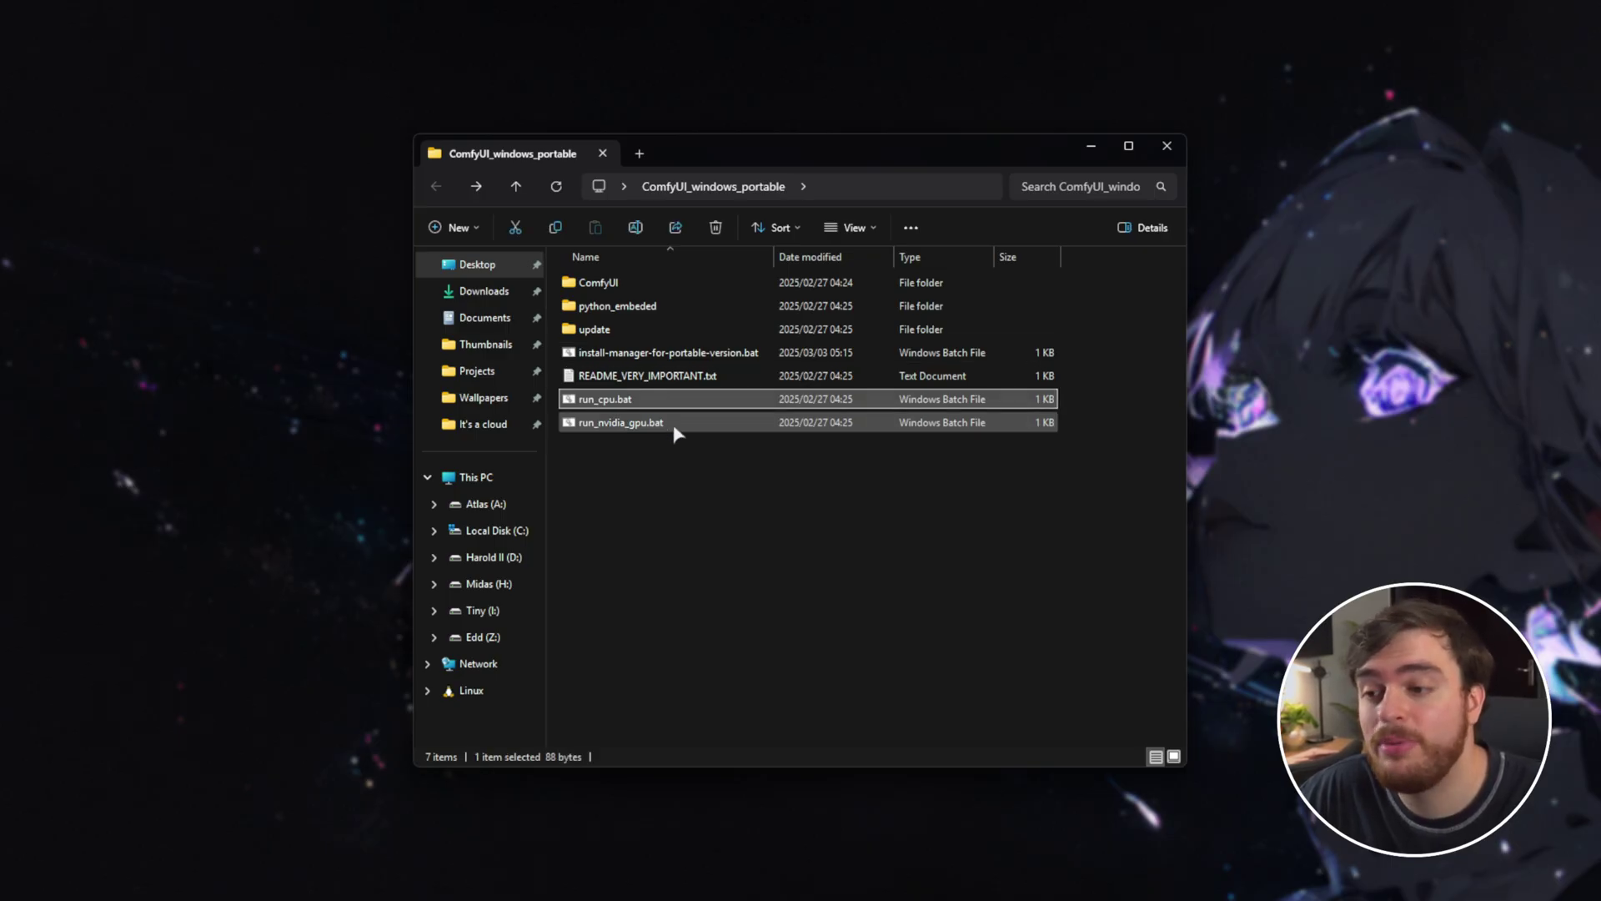
click(674, 426)
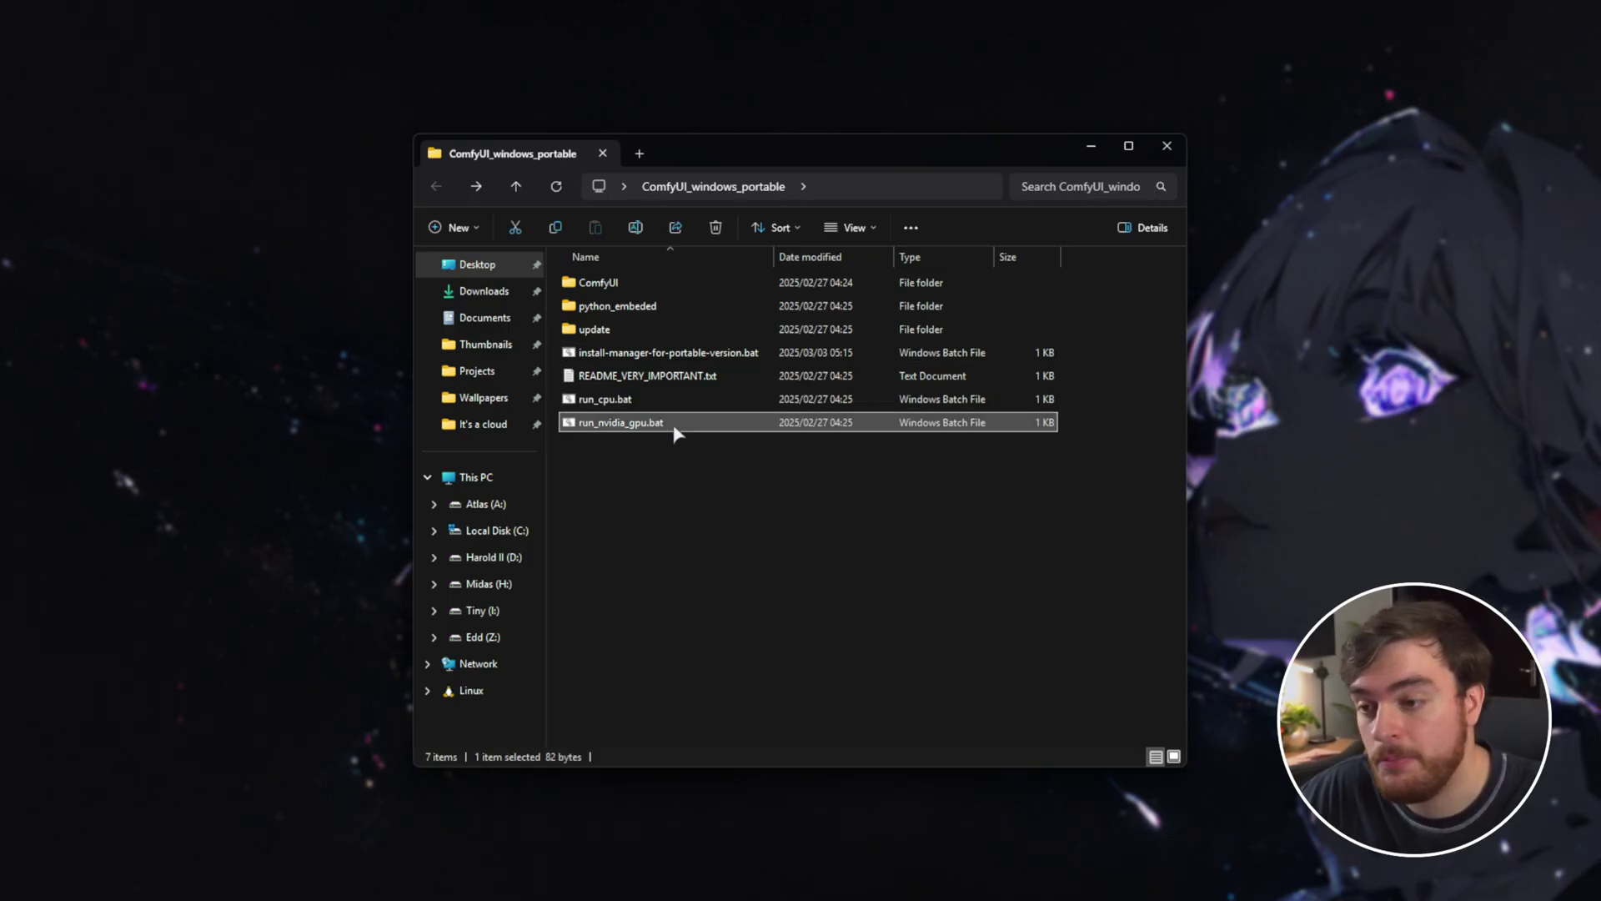
double_click(673, 425)
drag(432, 96, 888, 217)
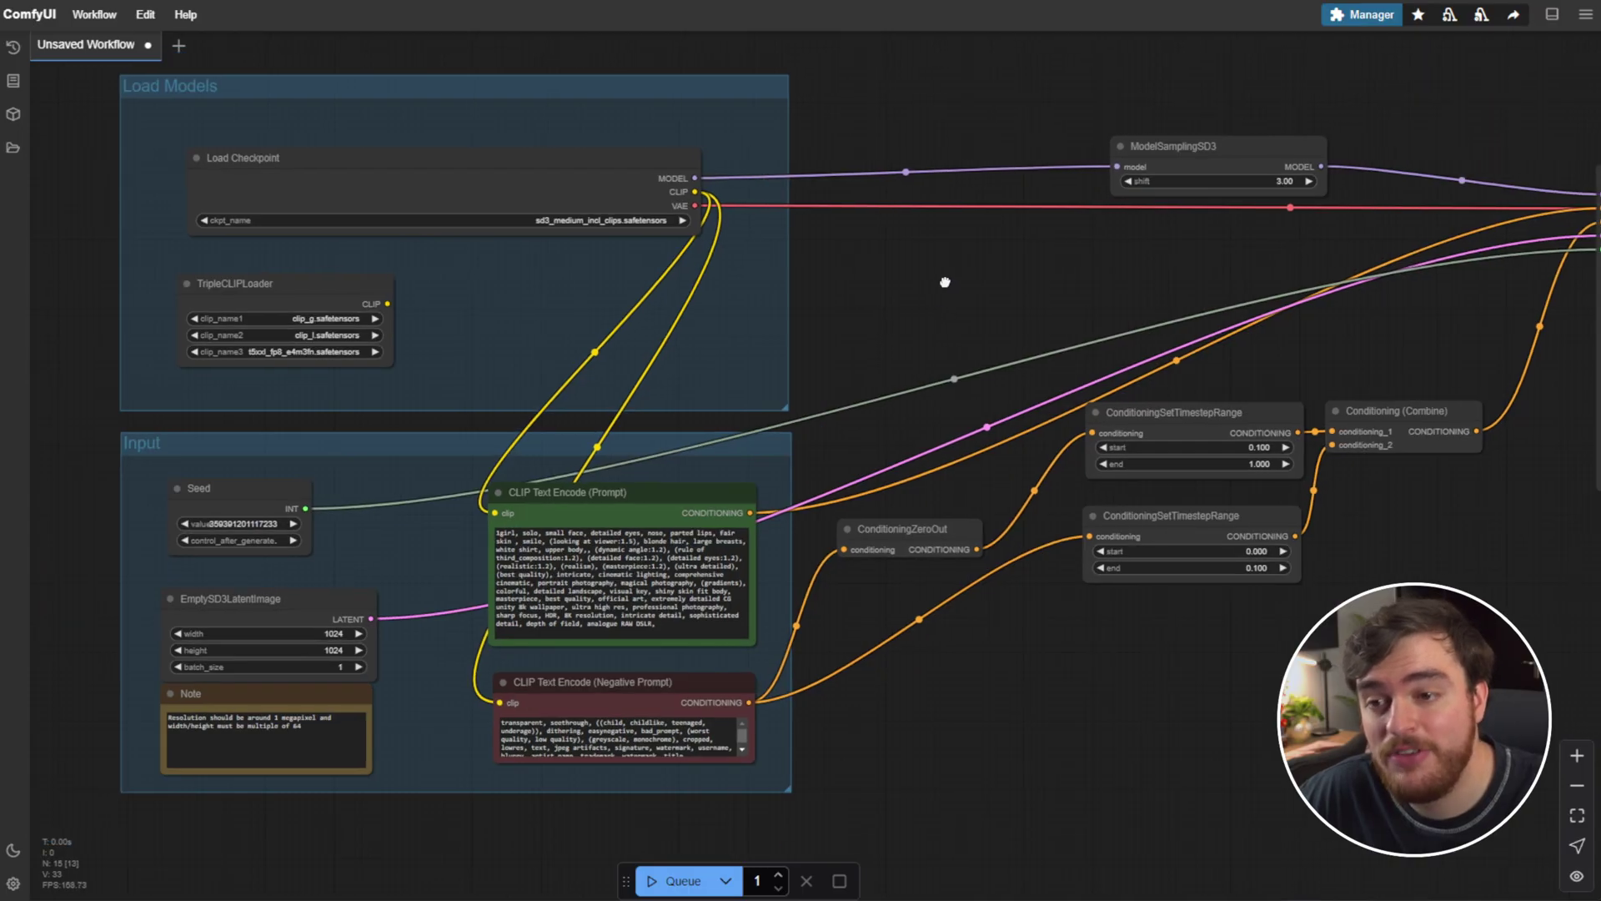
Step: Pan around the default workflow, inspecting its nodes and nudging KSampler slightly right
drag(945, 282, 858, 282)
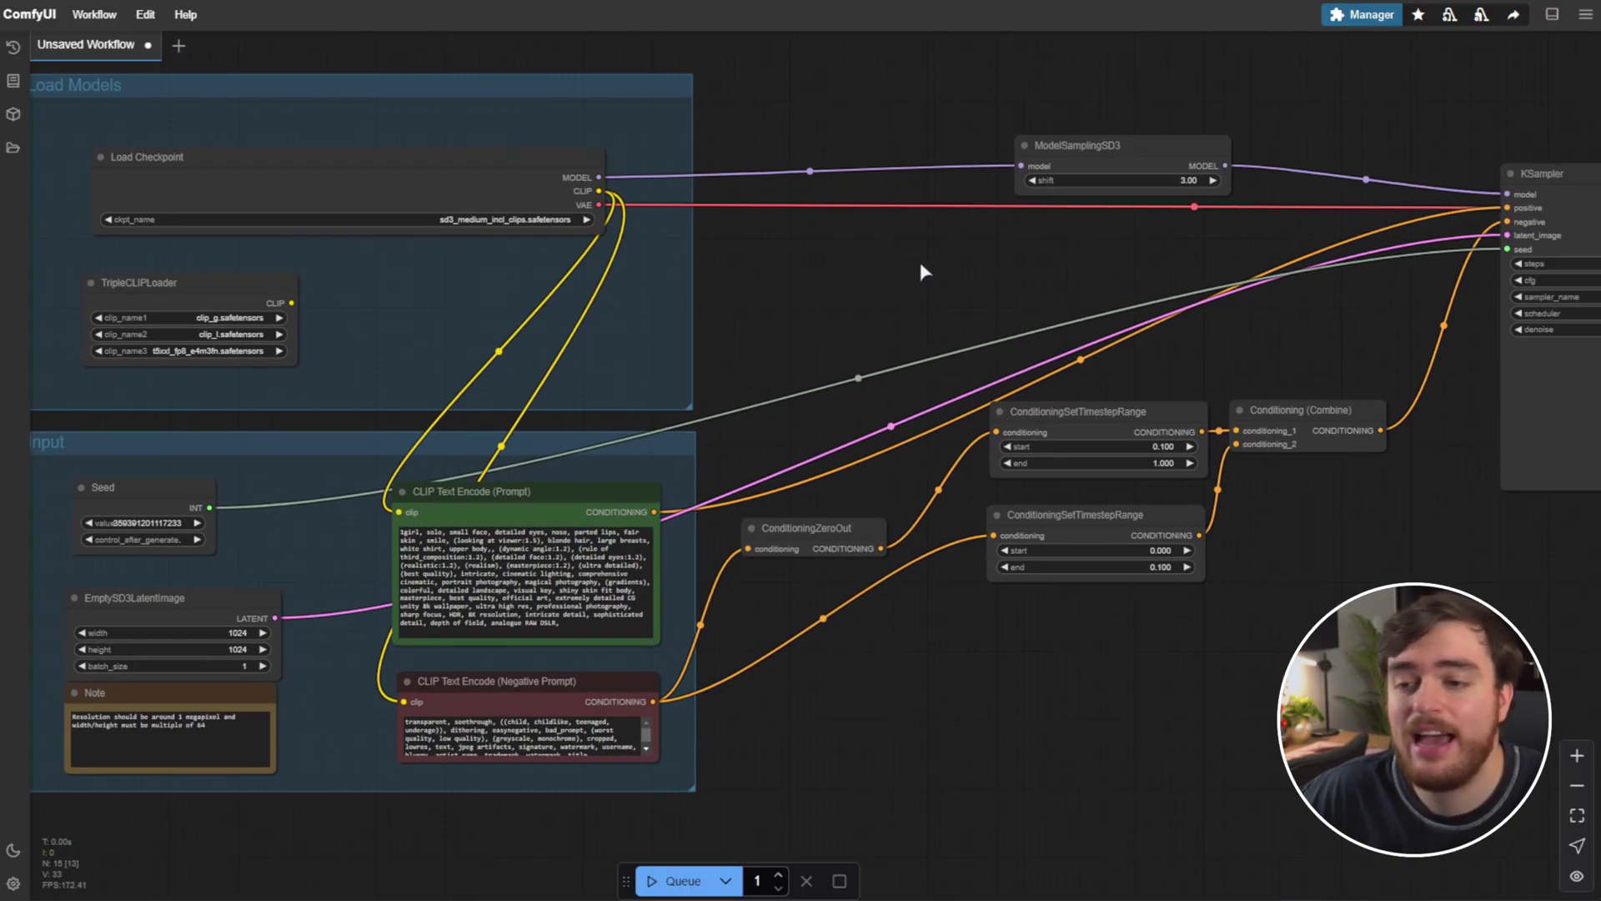
drag(880, 272, 961, 333)
click(626, 215)
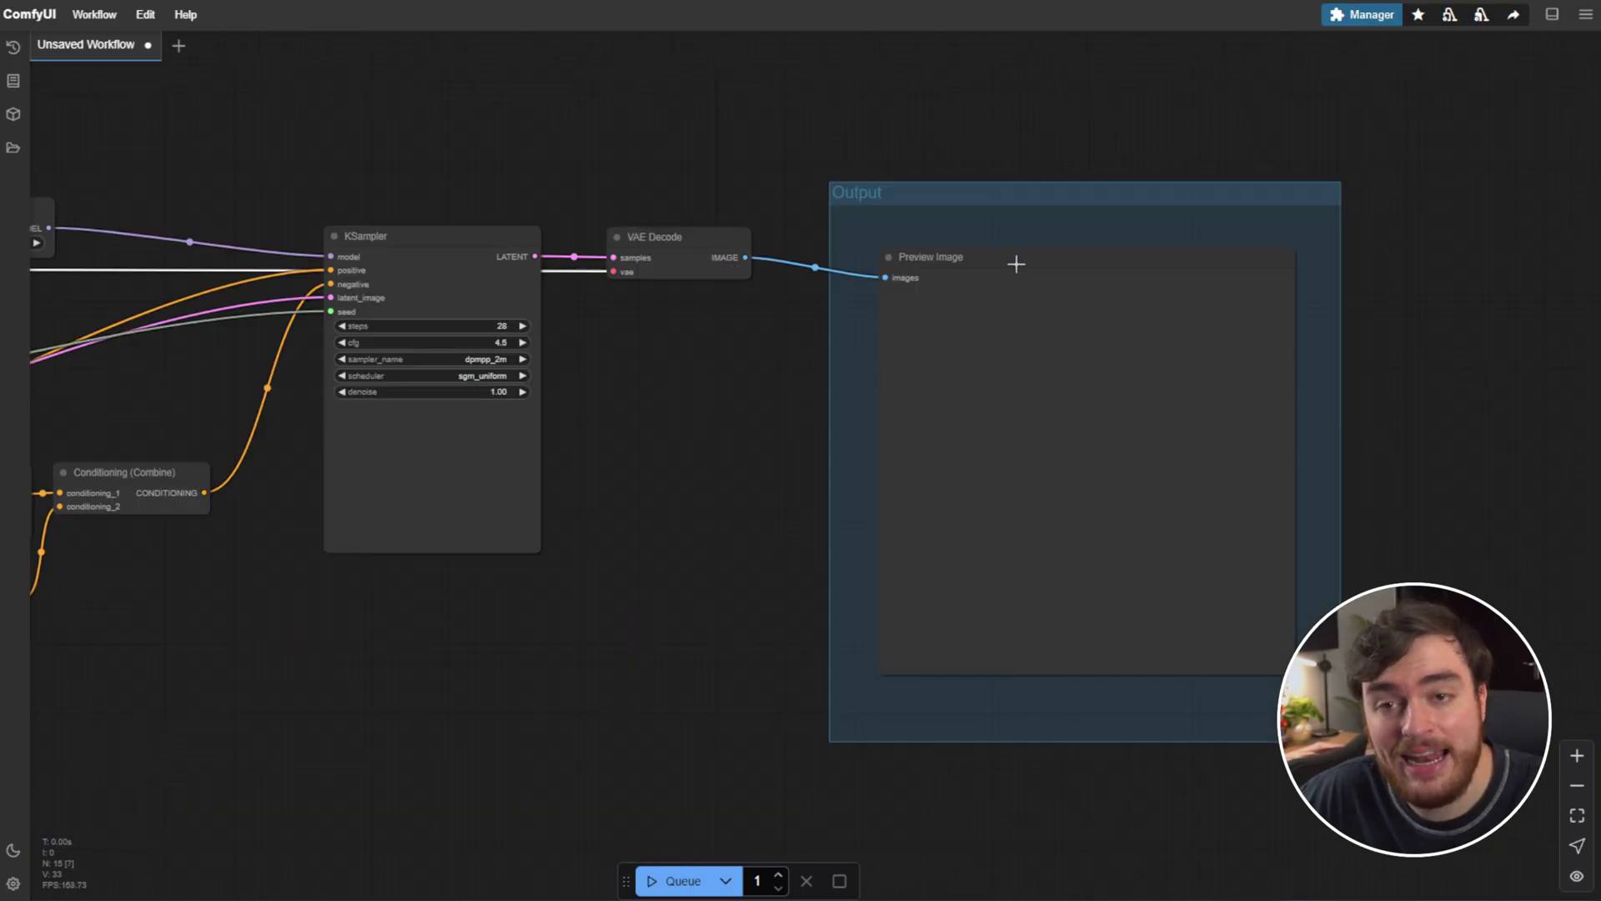
click(1022, 253)
scroll(1022, 254, left, 6)
click(738, 240)
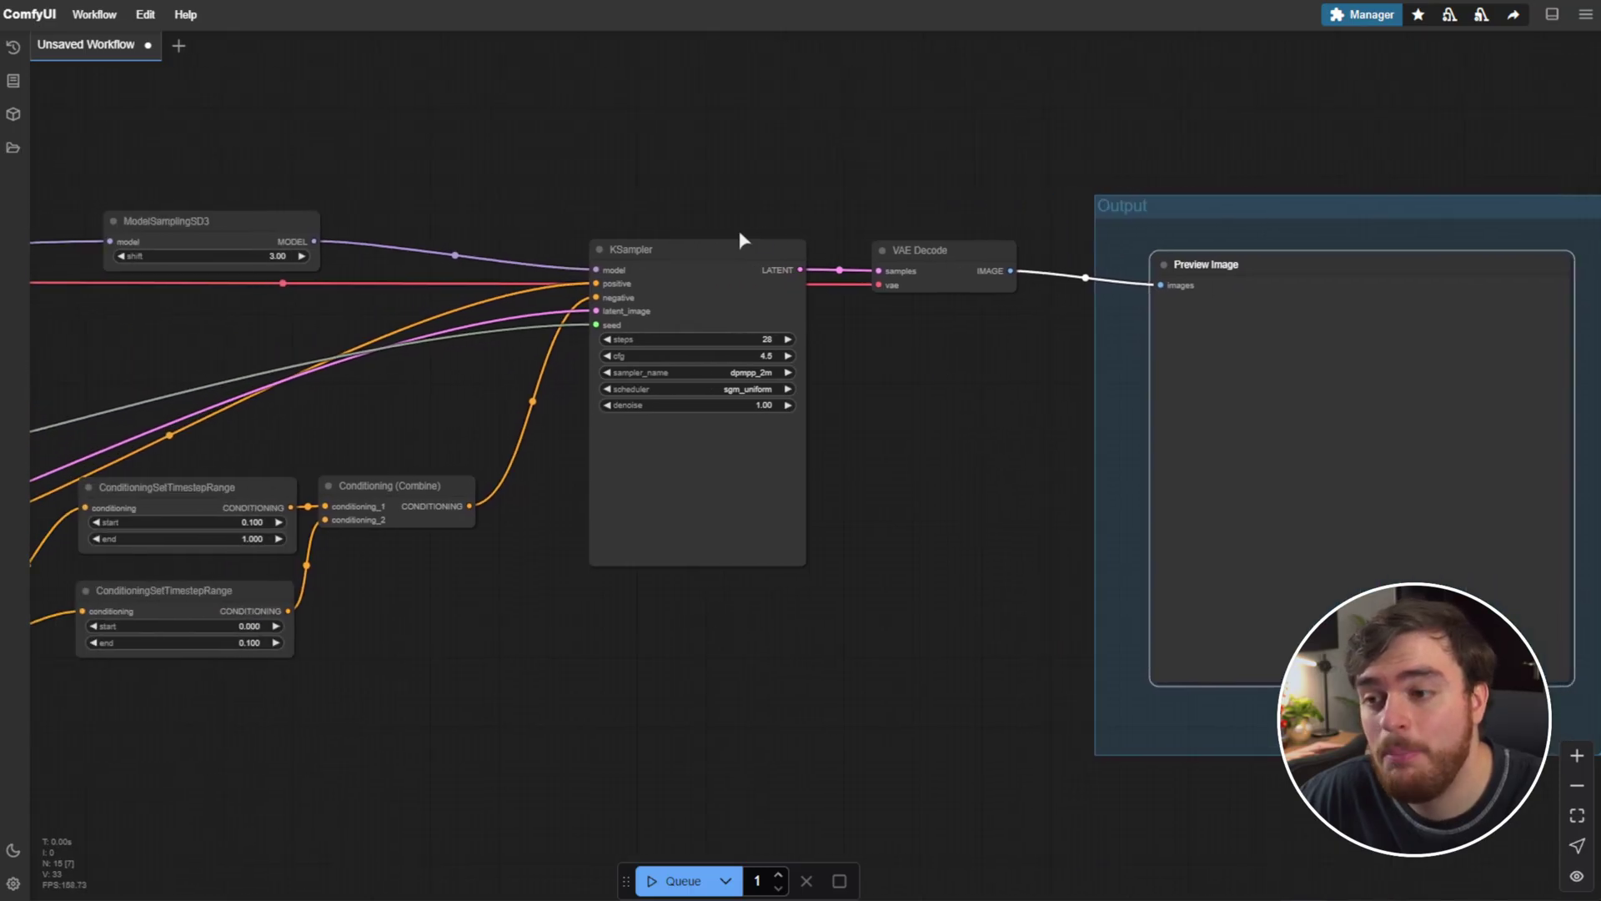
drag(733, 239, 747, 234)
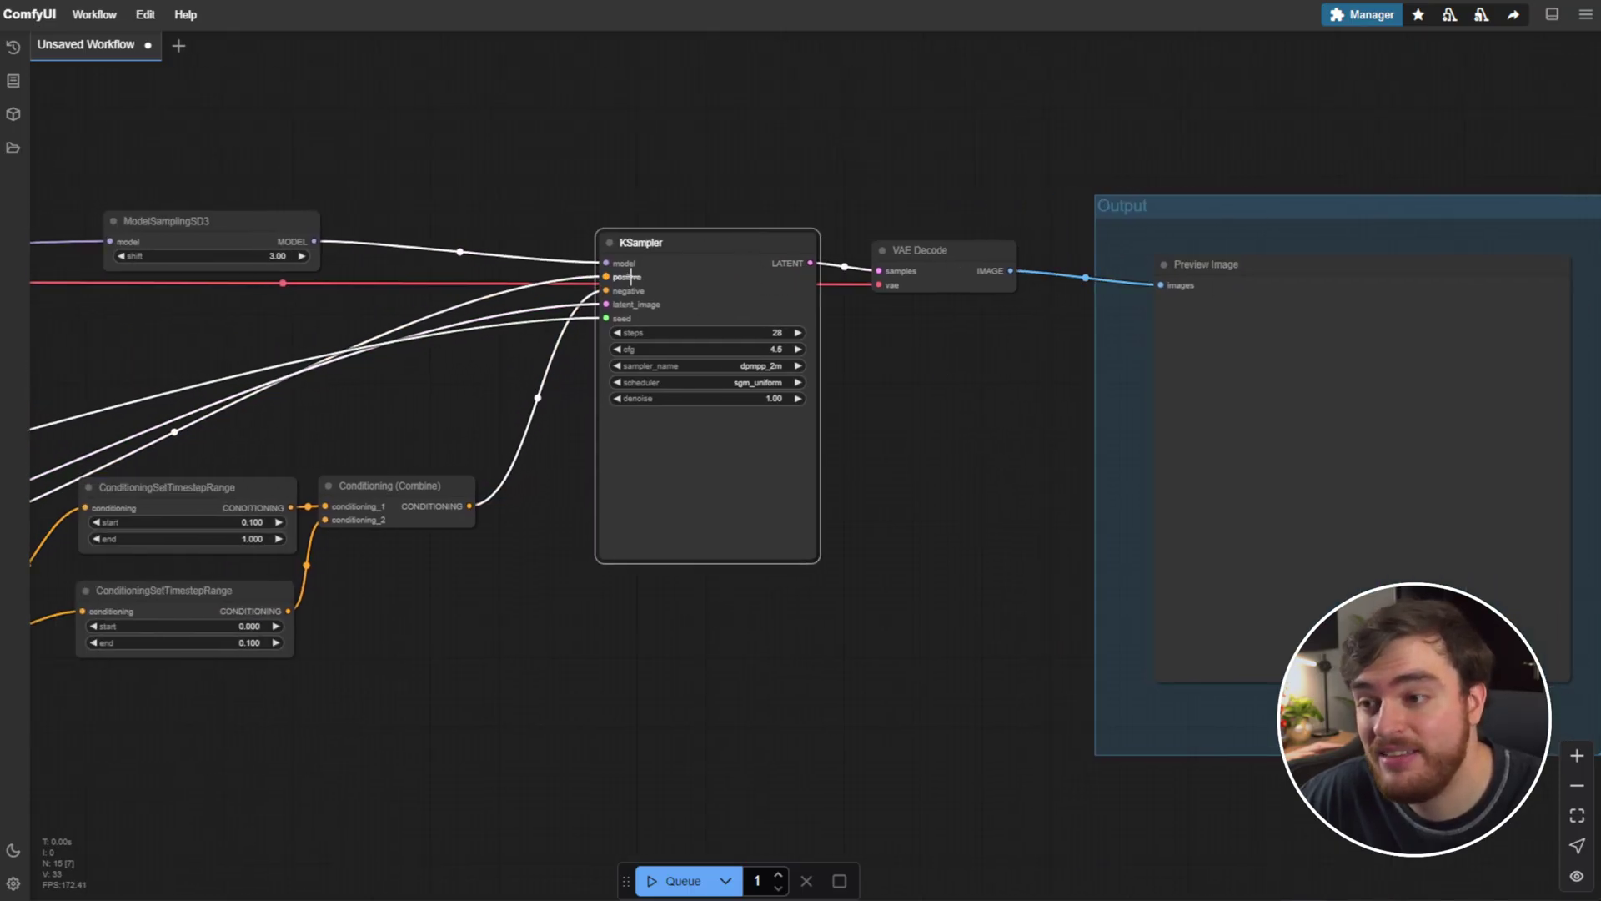
scroll(617, 284, up, 8)
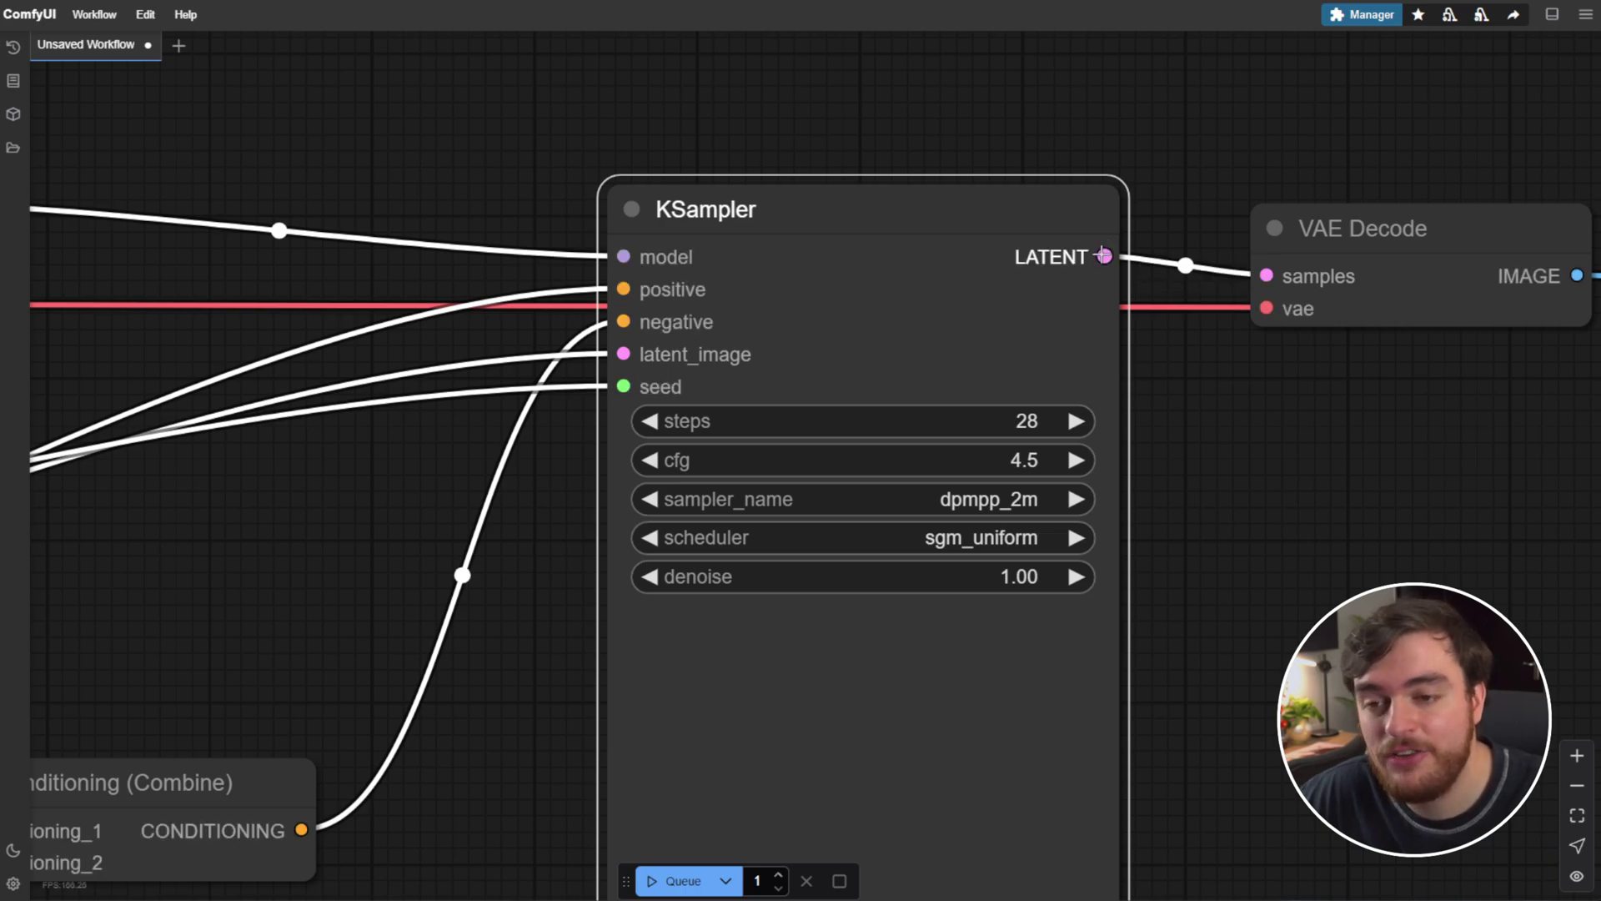
Step: Connect KSampler's LATENT output to VAE Decode samples, nudge Load Checkpoint, and refresh the model list
drag(1104, 256, 1267, 274)
scroll(1159, 378, down, 6)
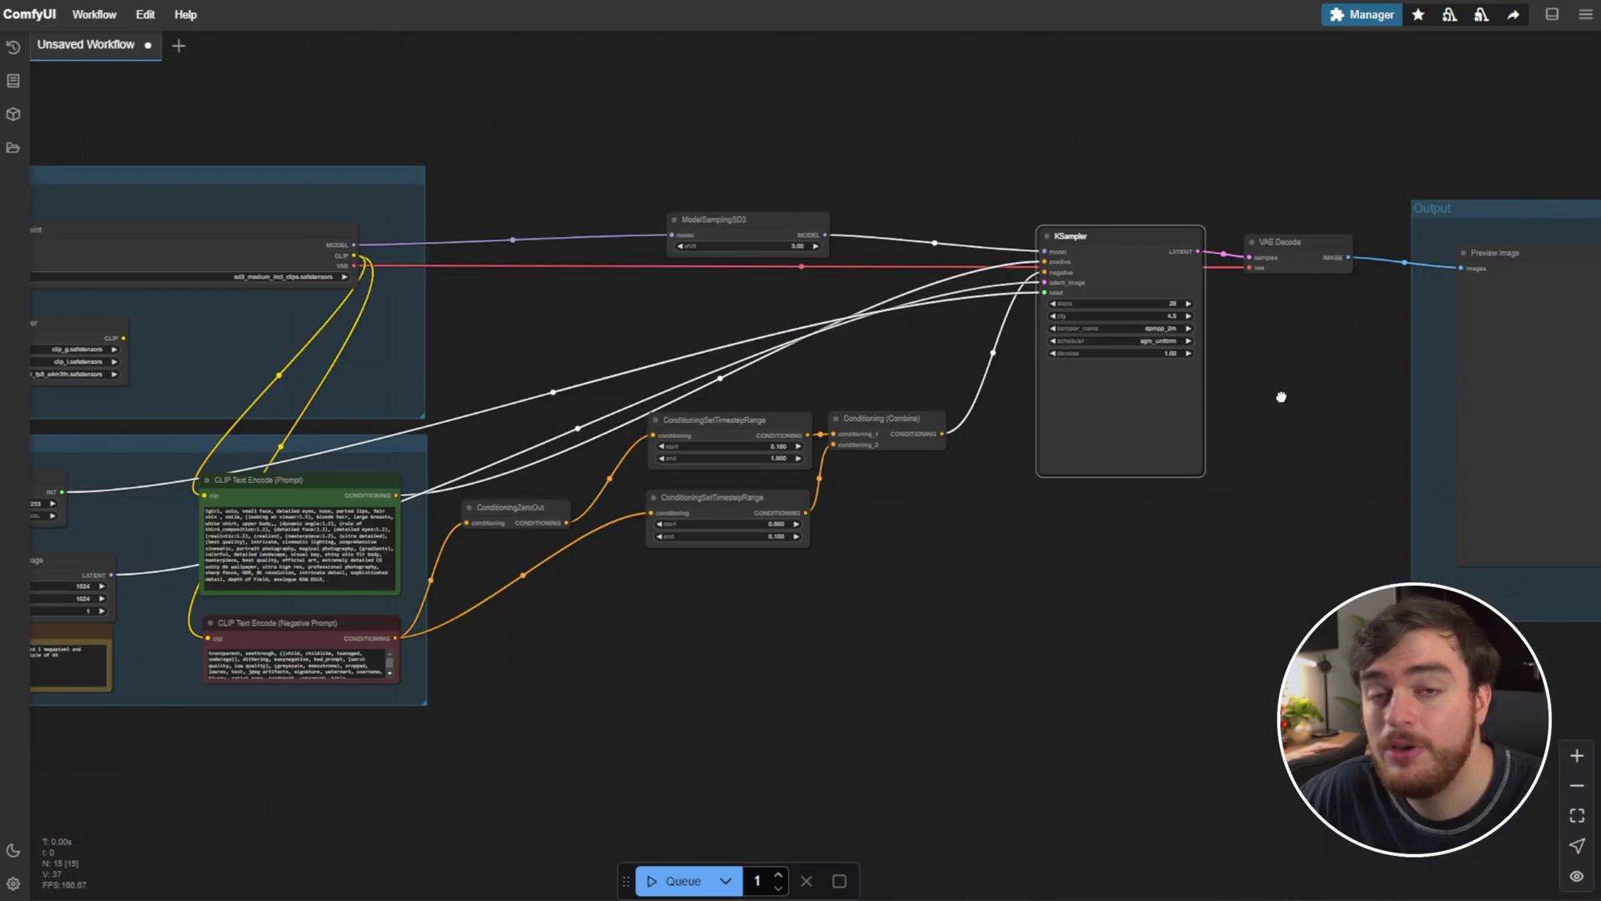
drag(1284, 398, 1029, 383)
drag(268, 489, 978, 543)
scroll(463, 334, up, 5)
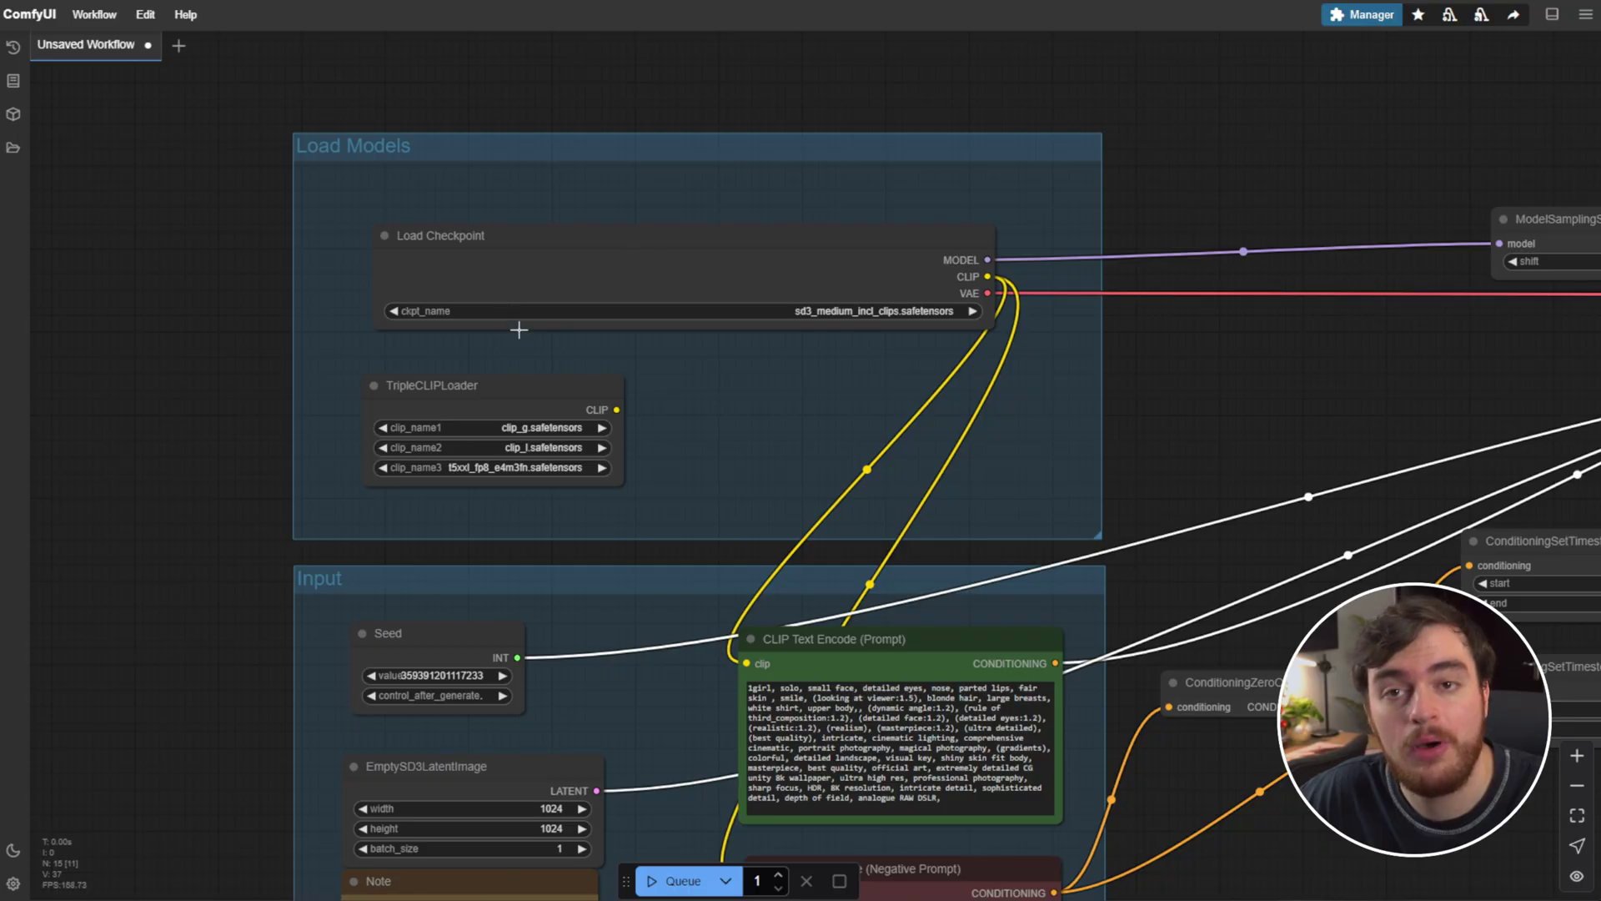
click(563, 232)
drag(563, 232, 548, 234)
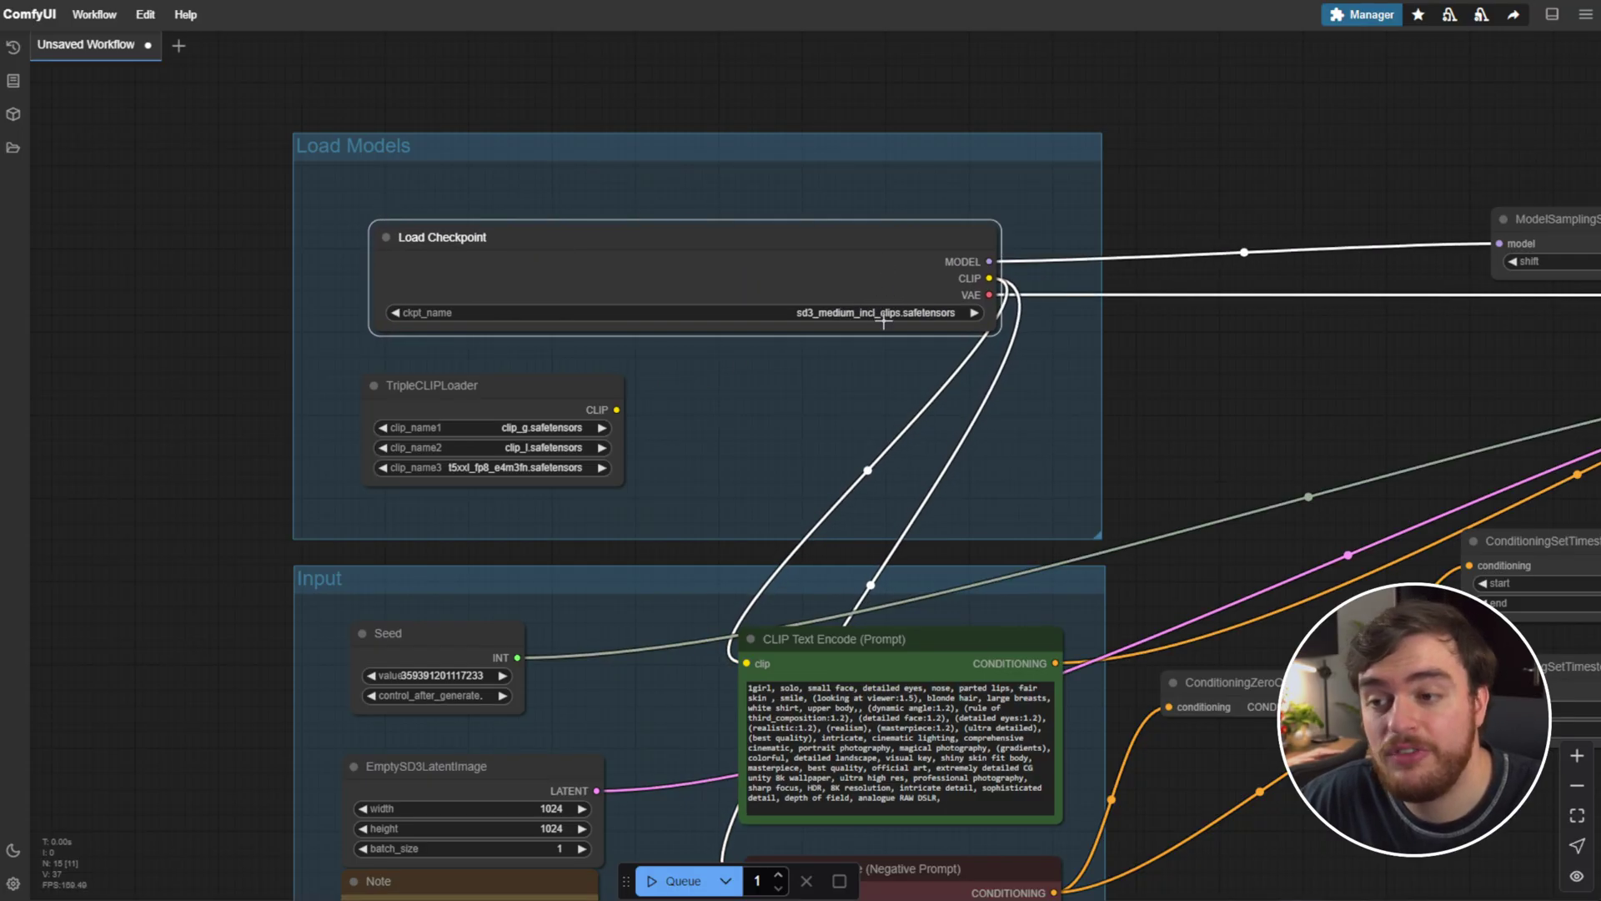
key(r)
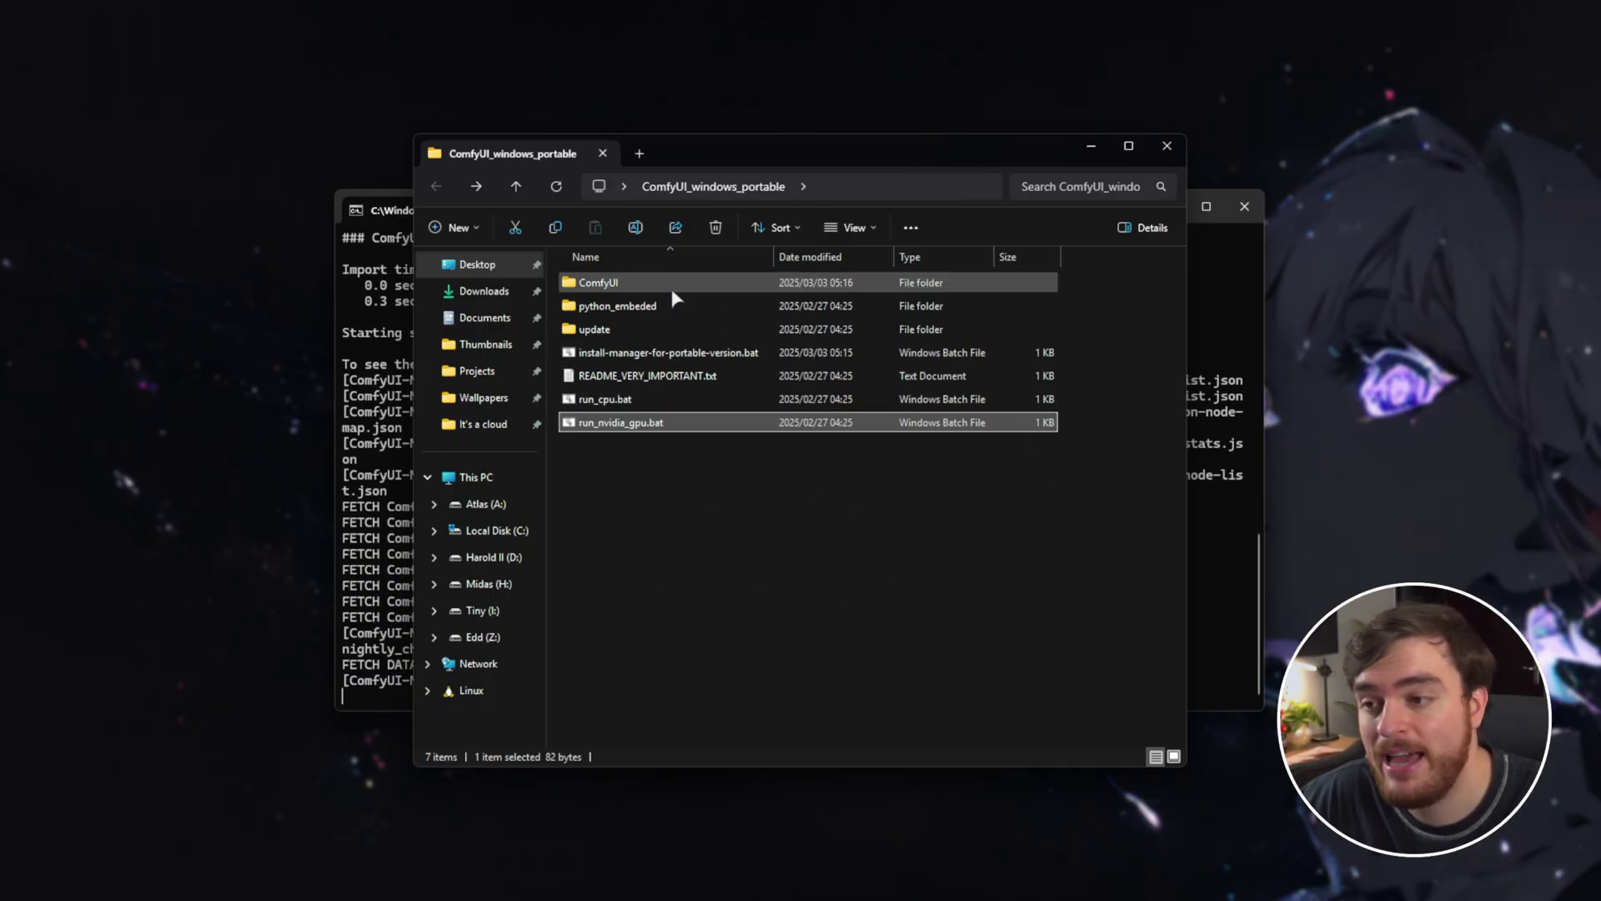
Step: Look inside ComfyUI\models\checkpoints, then go back to the ComfyUI folder
double_click(663, 285)
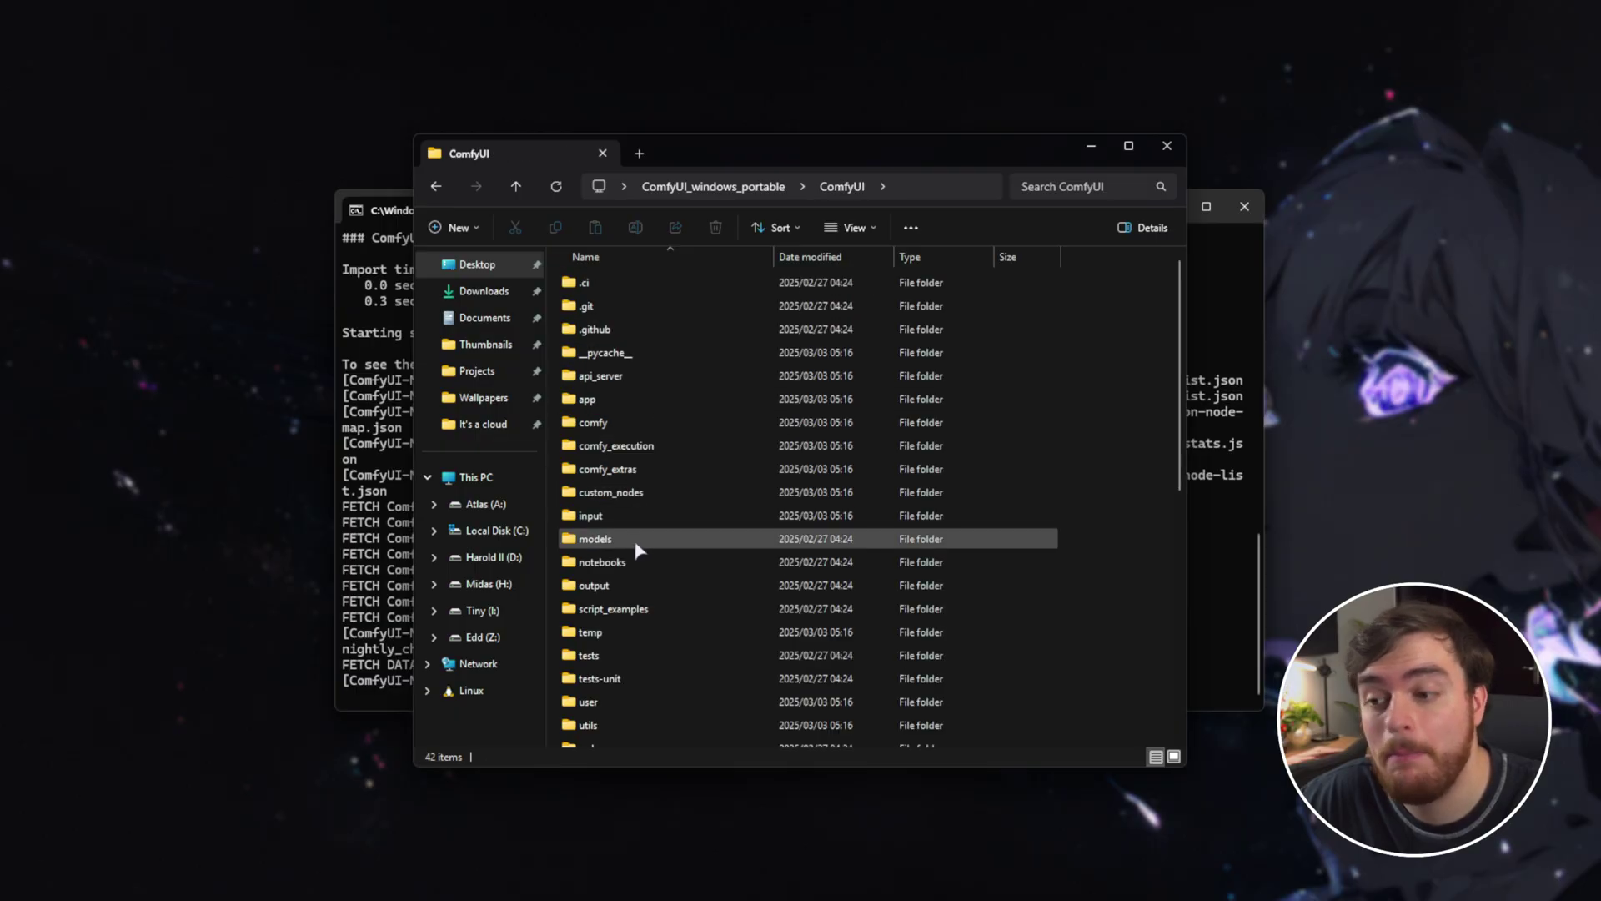
double_click(631, 539)
double_click(683, 283)
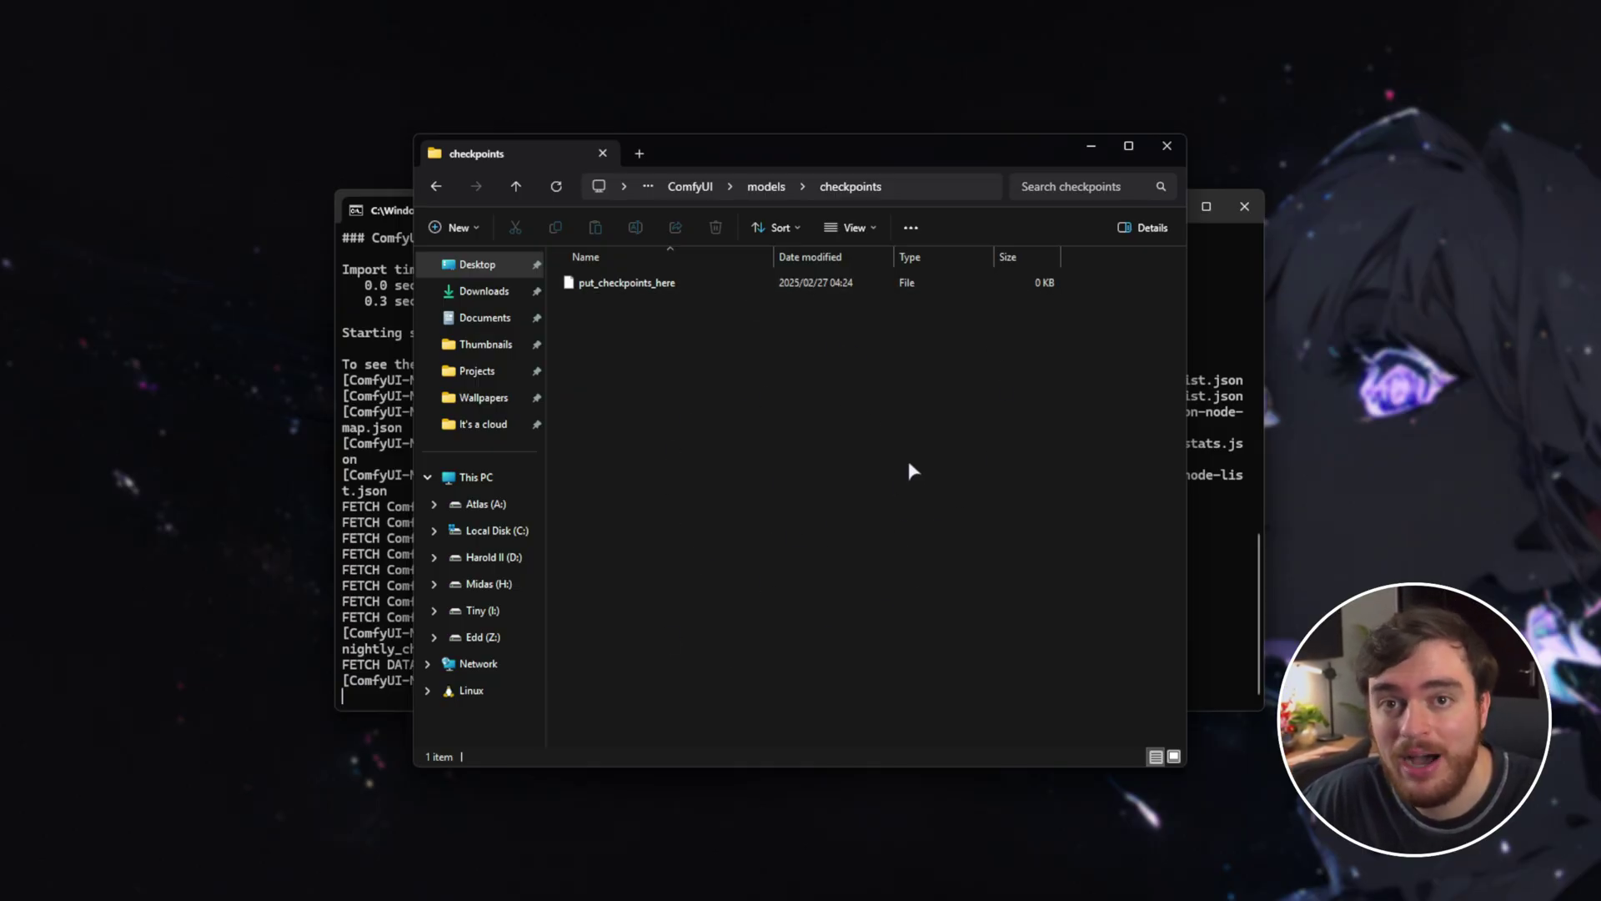
key(alt+Left)
key(alt+Left)
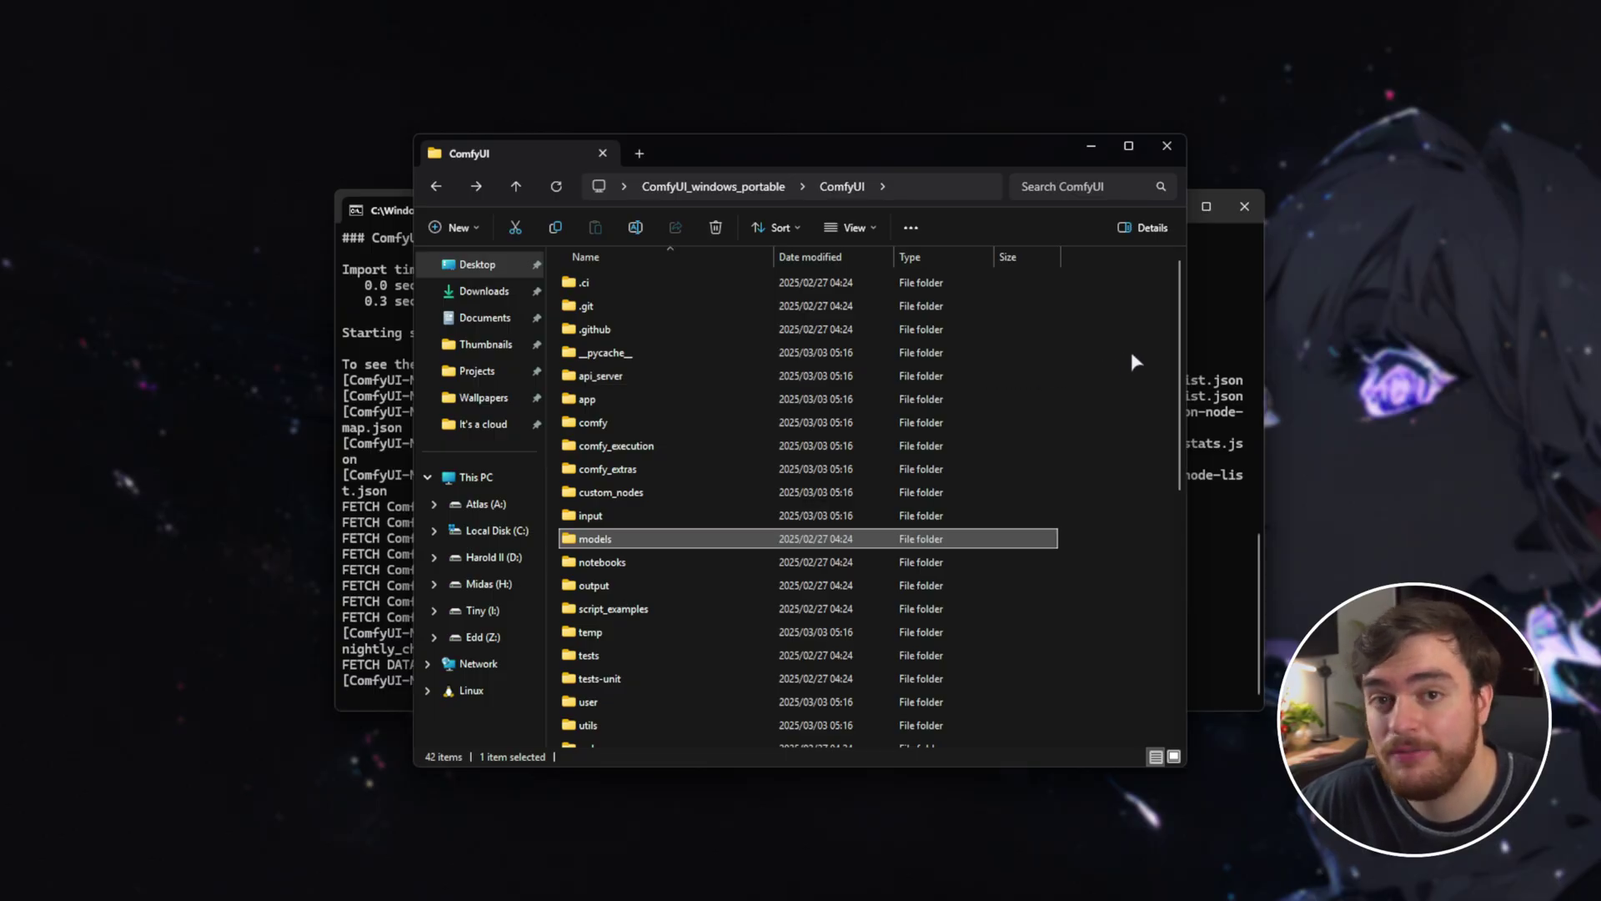
Step: Reopen the ComfyUI folder from the portable install and select extra_model_paths.yaml.example
click(725, 186)
double_click(765, 282)
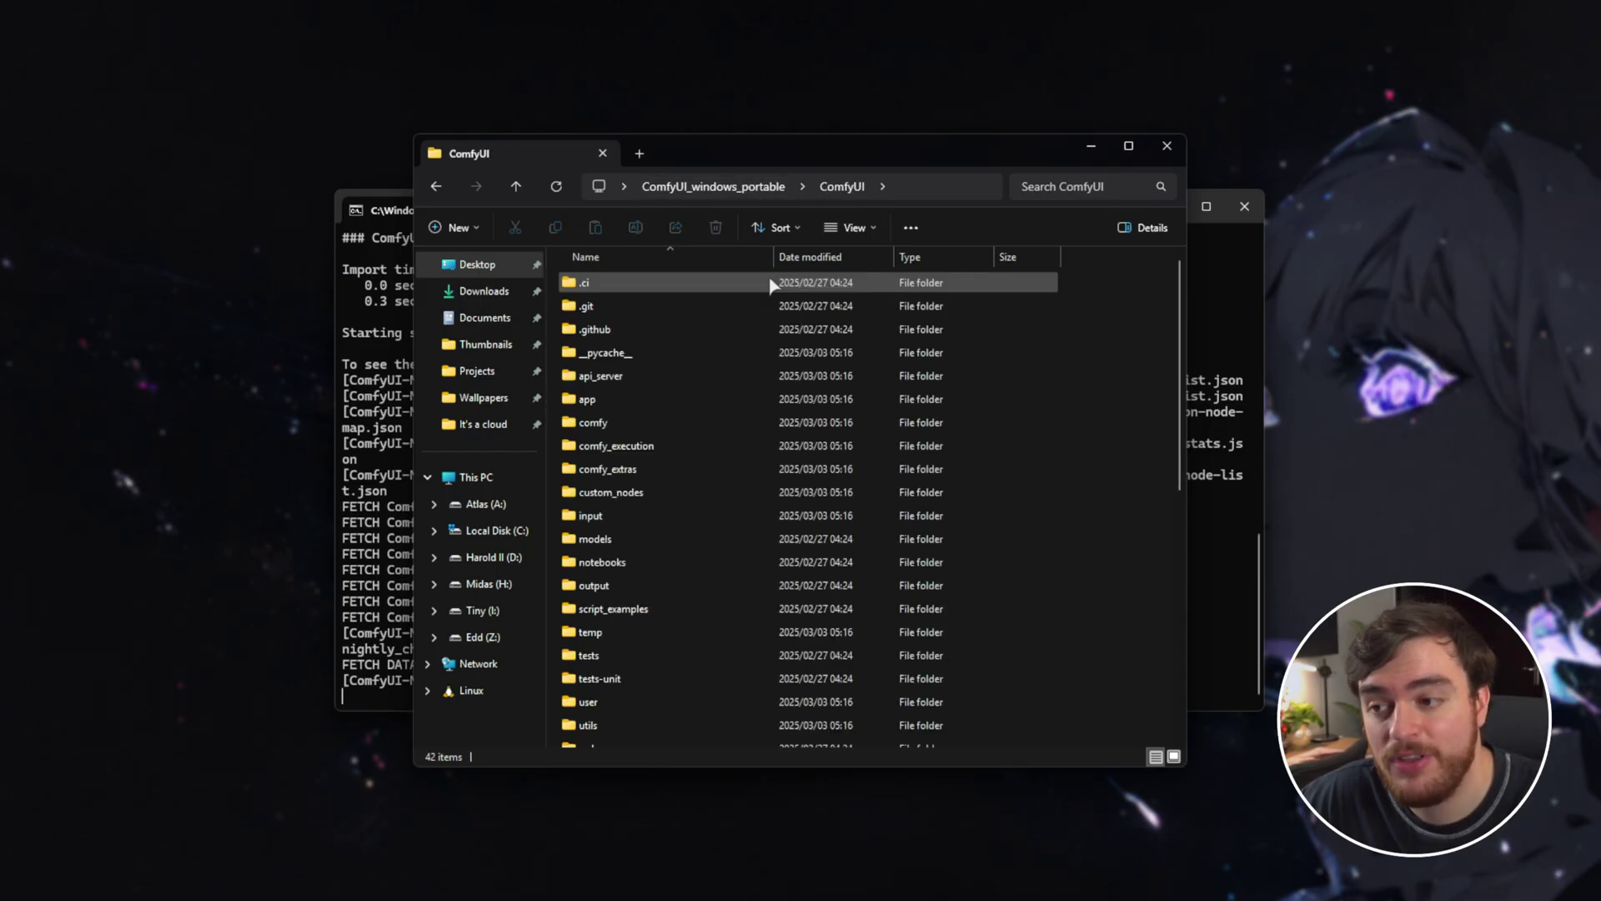
scroll(784, 337, down, 6)
click(705, 457)
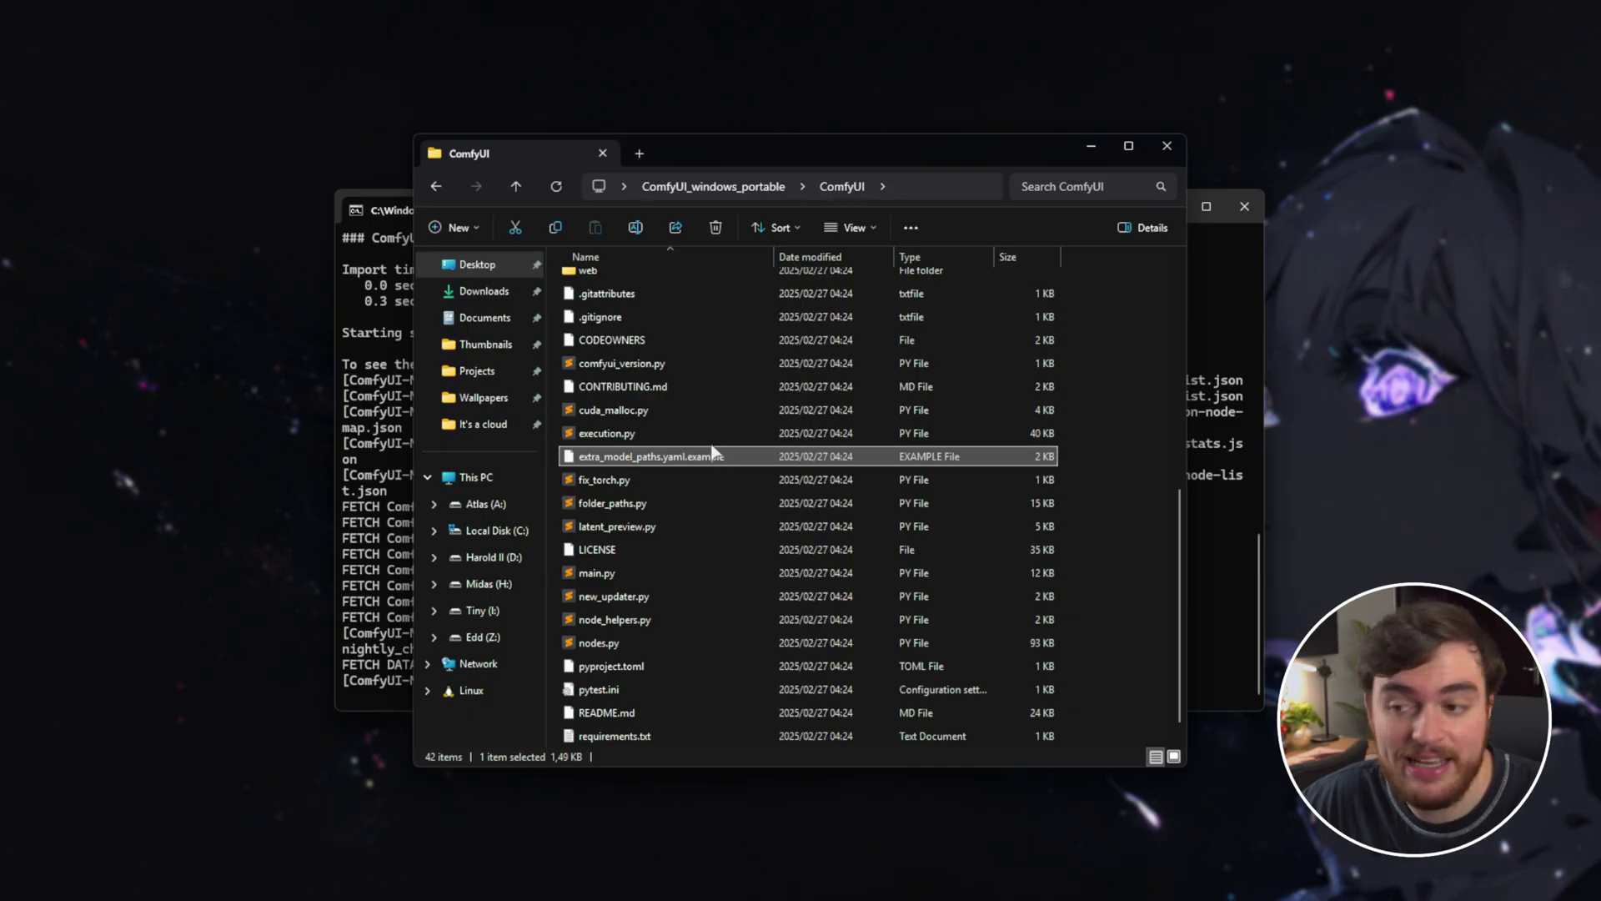
Step: Toggle a file visibility option in the Explorer view settings
click(942, 186)
click(849, 227)
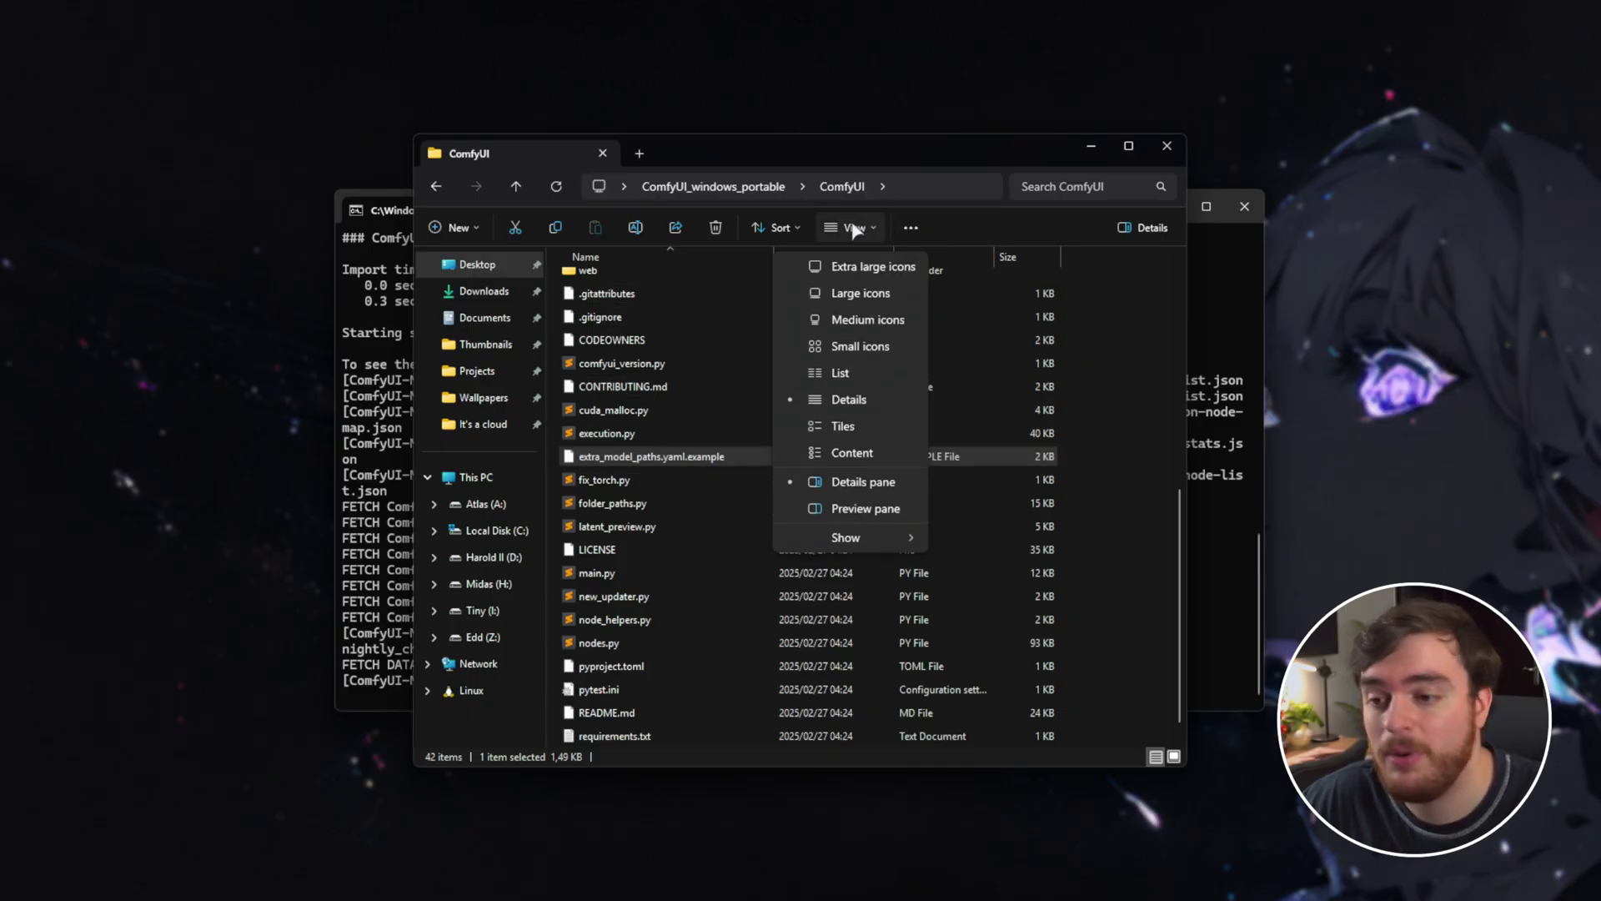
mouse_move(877, 535)
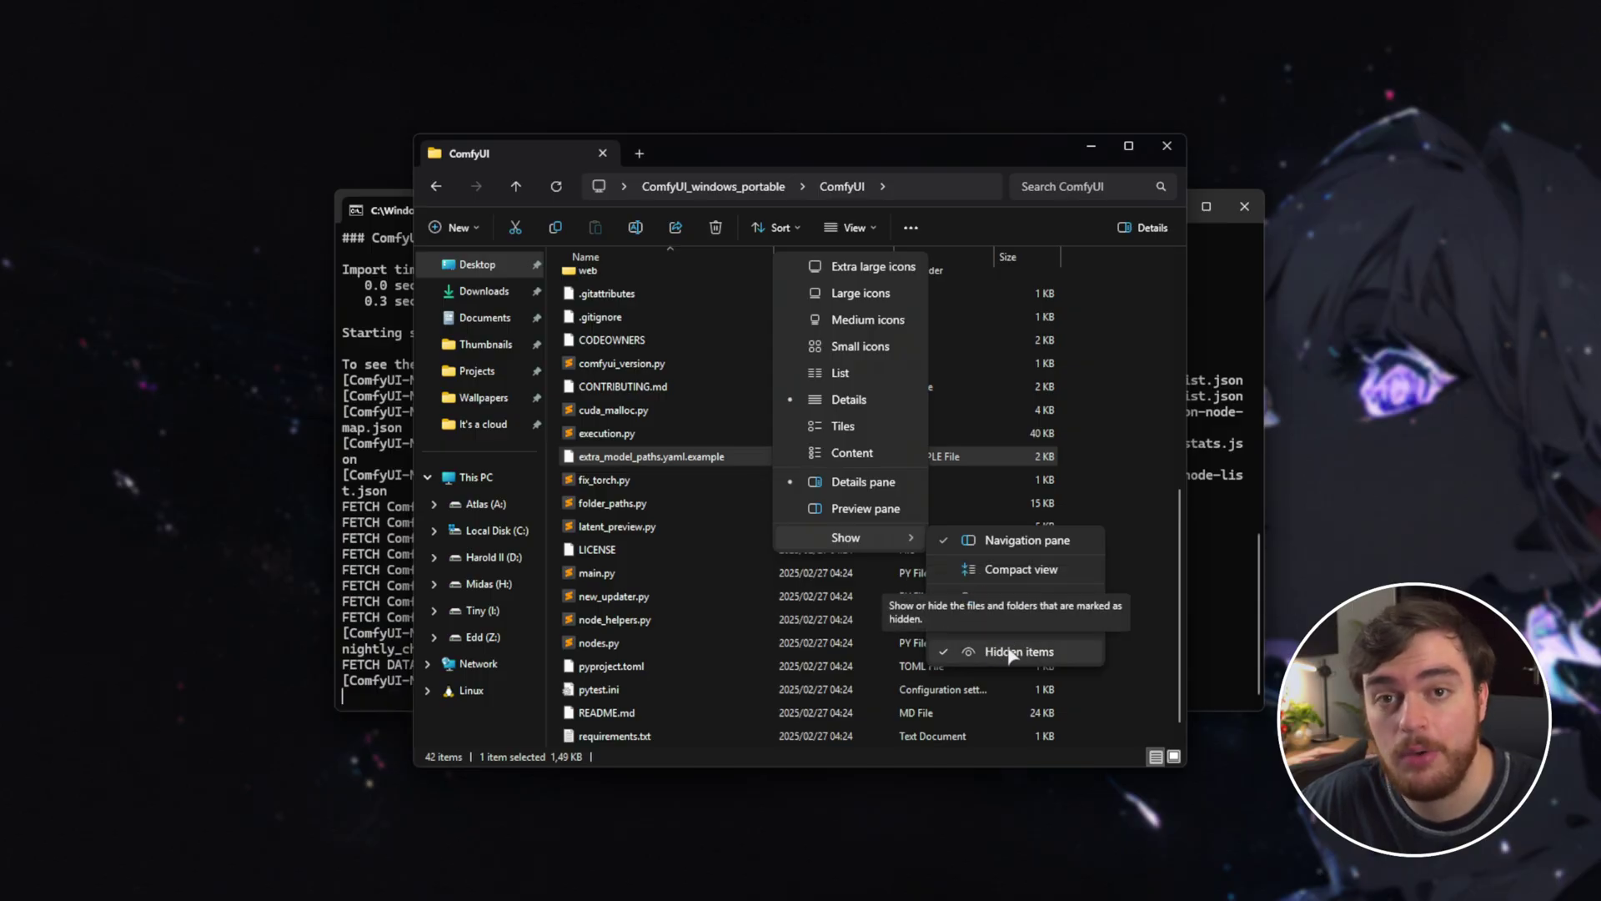
click(1011, 651)
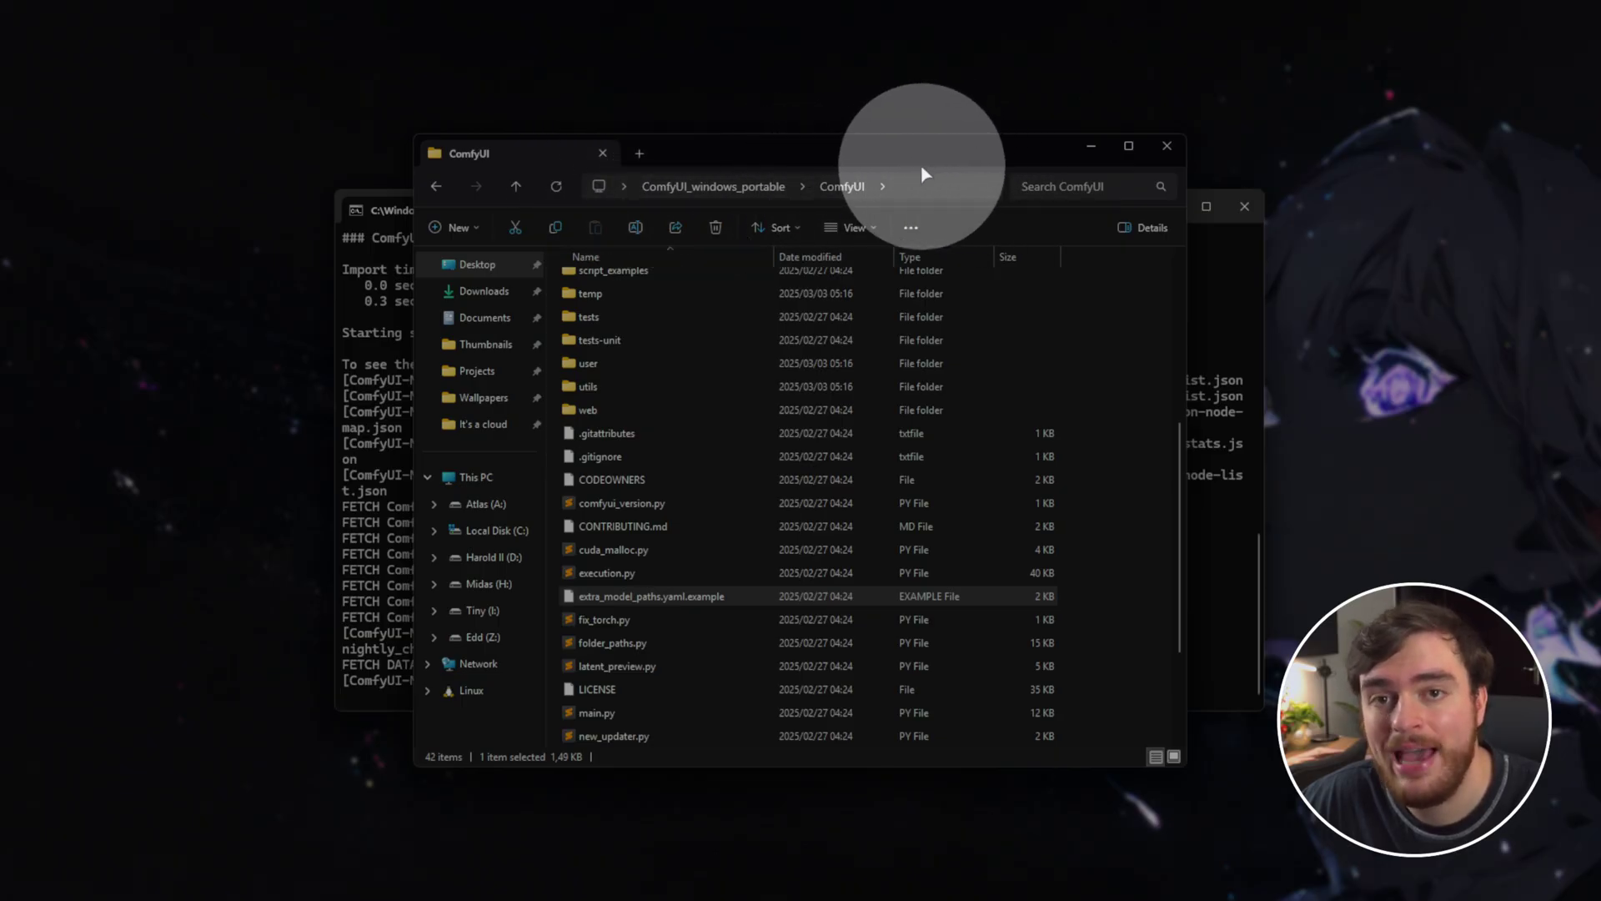
Step: Duplicate extra_model_paths.yaml.example and rename the copy to extra_model_paths.yaml, accepting the extension warning
click(742, 600)
key(ctrl+c)
key(ctrl+v)
click(984, 707)
key(F2)
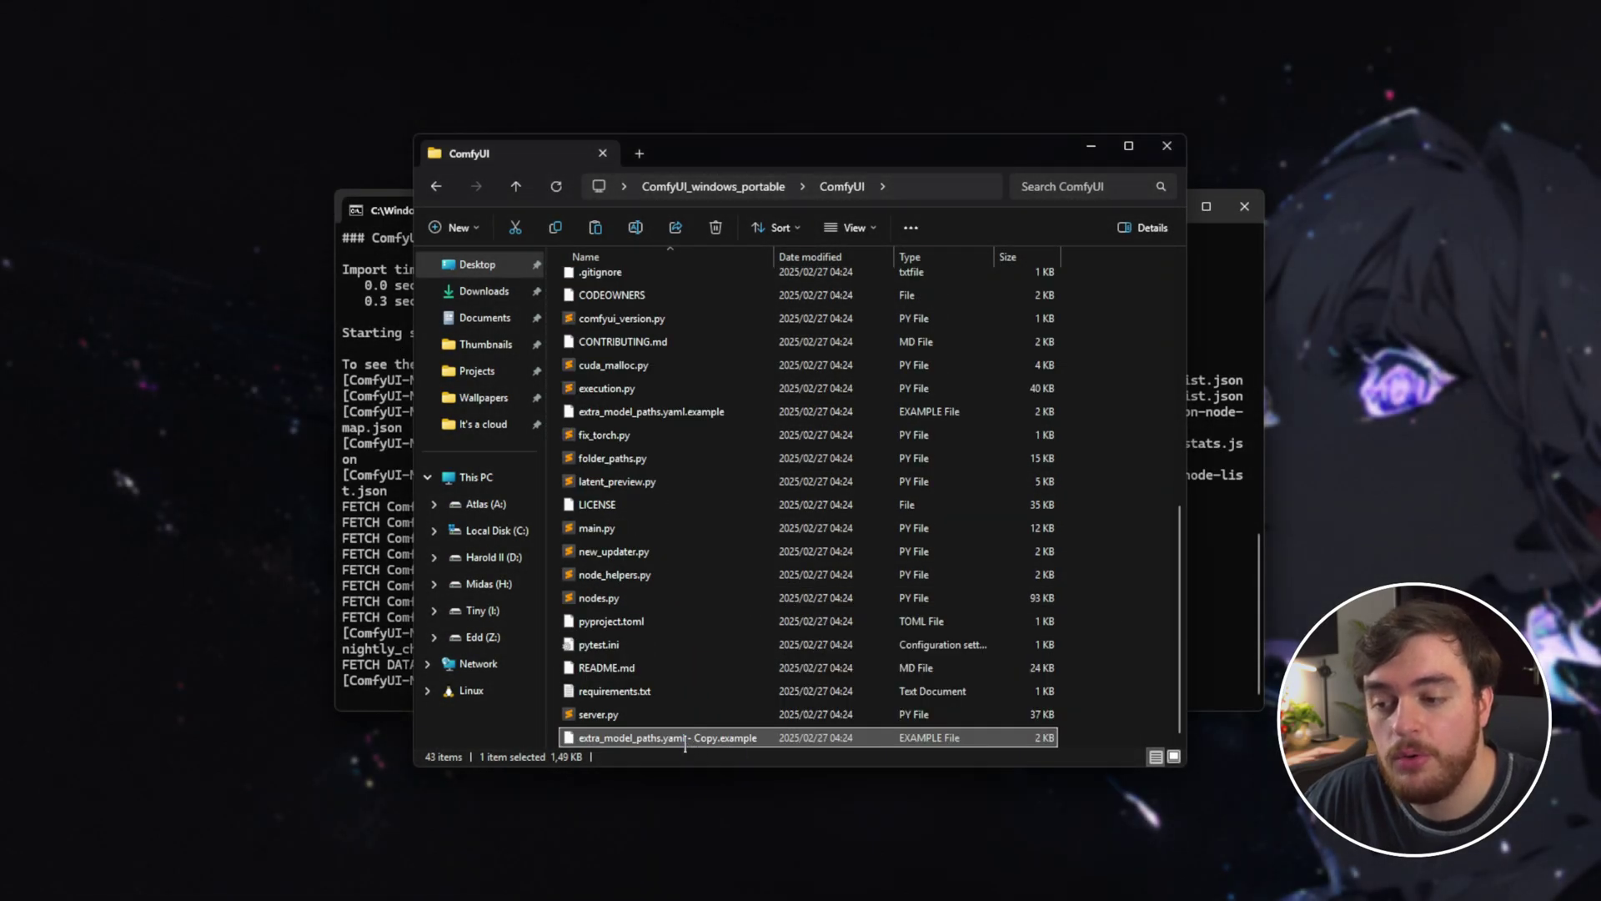
click(688, 411)
key(shift+End)
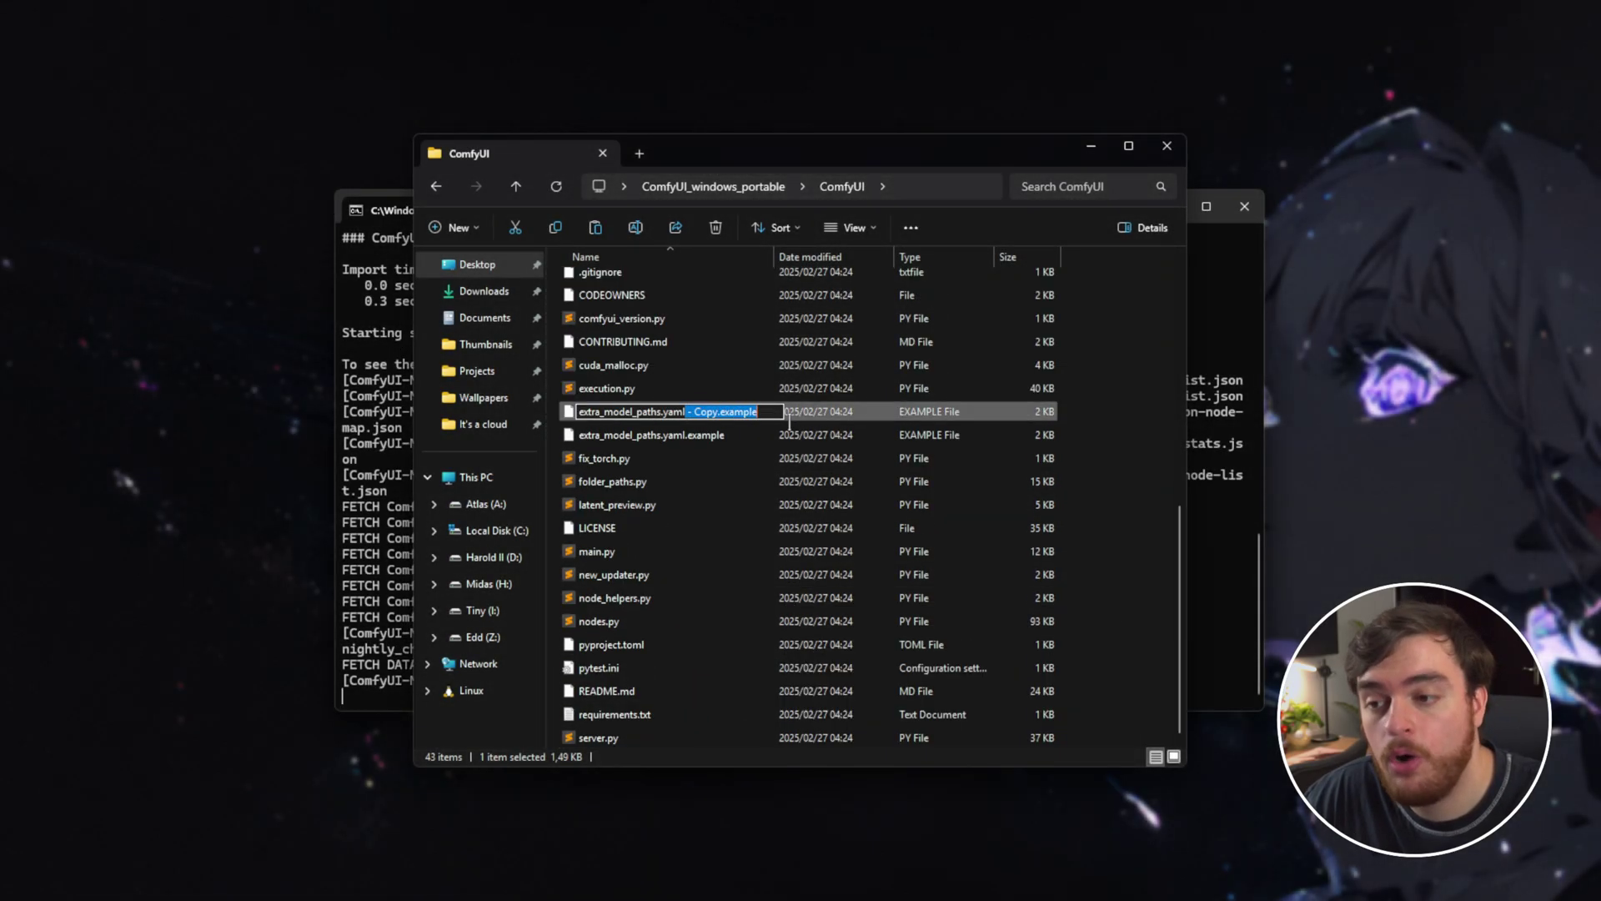
key(BackSpace)
key(Return)
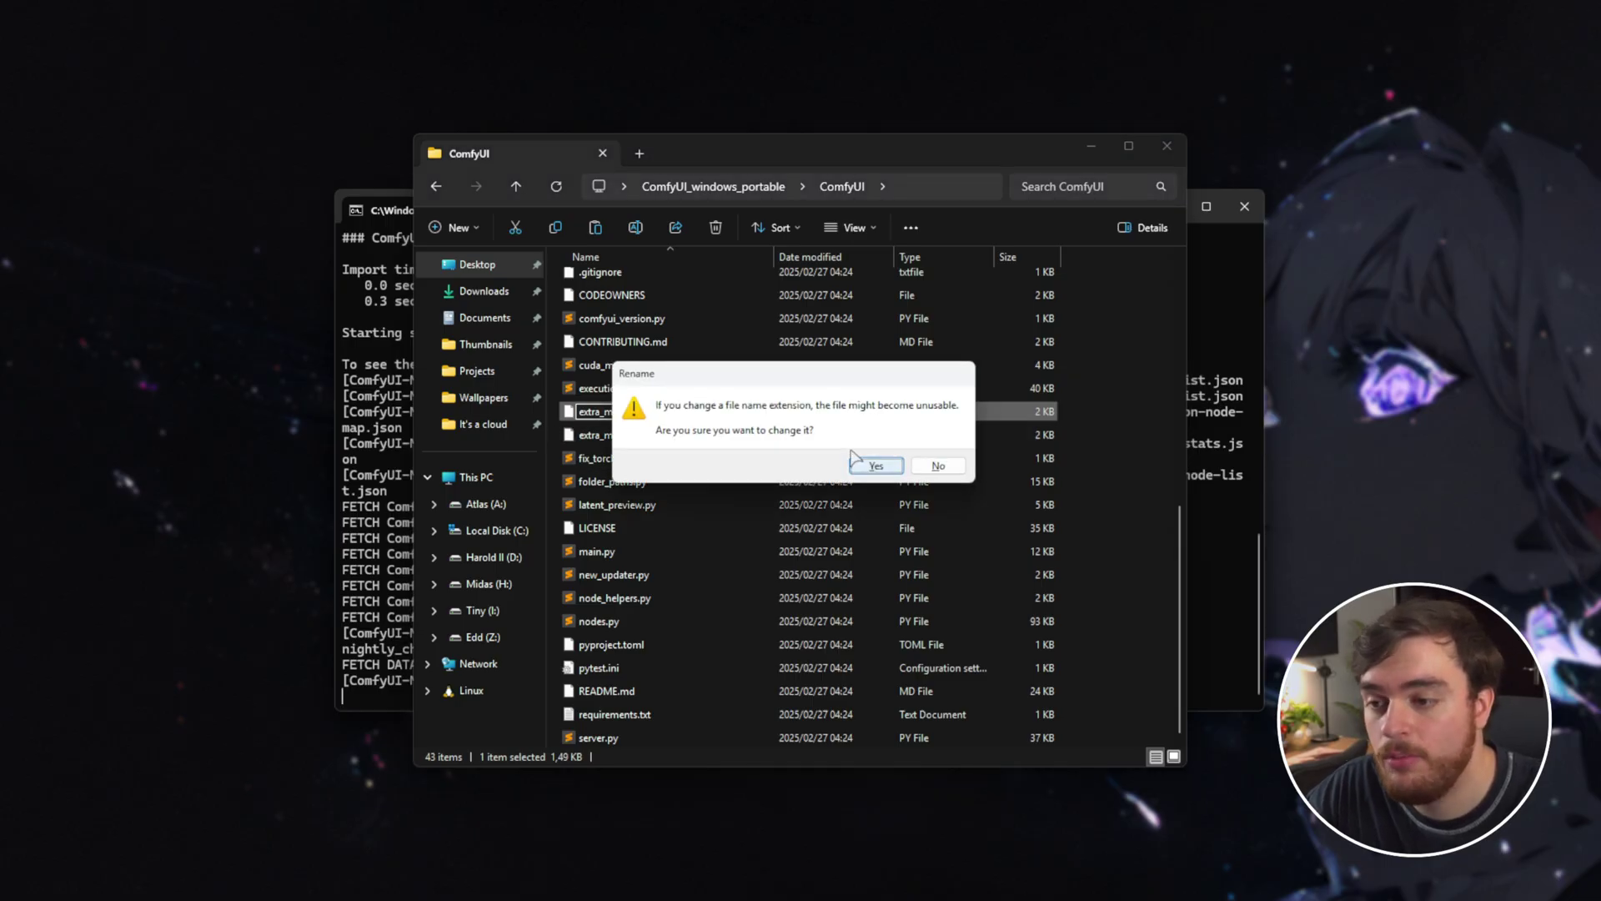
key(Return)
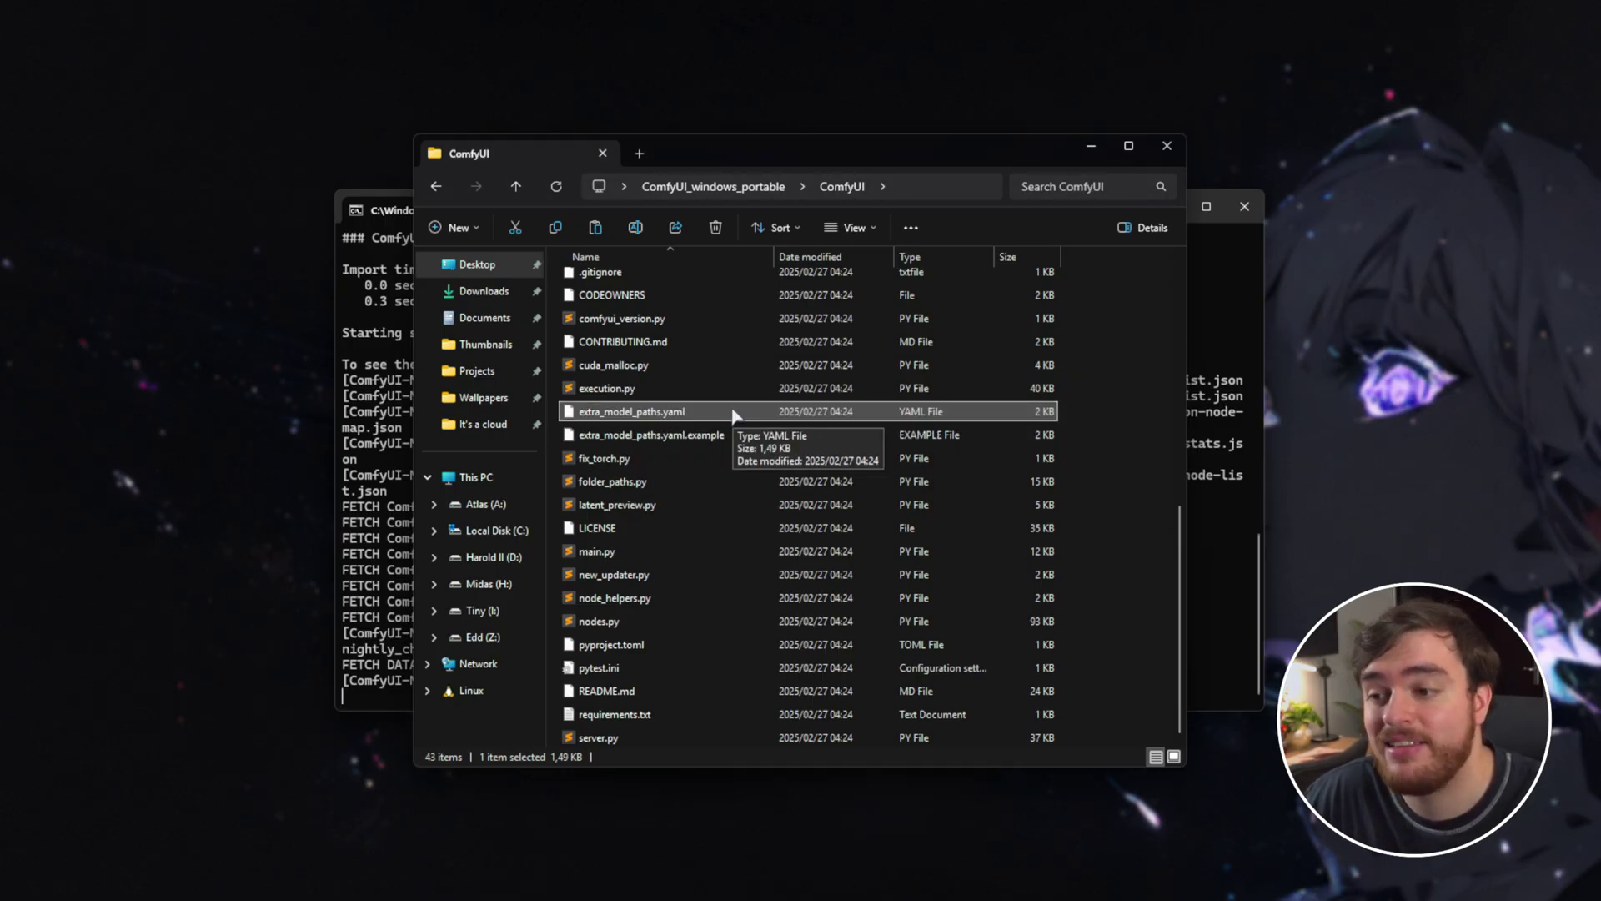
Step: Open extra_model_paths.yaml in Notepad and highlight the base_path comment and value
double_click(734, 412)
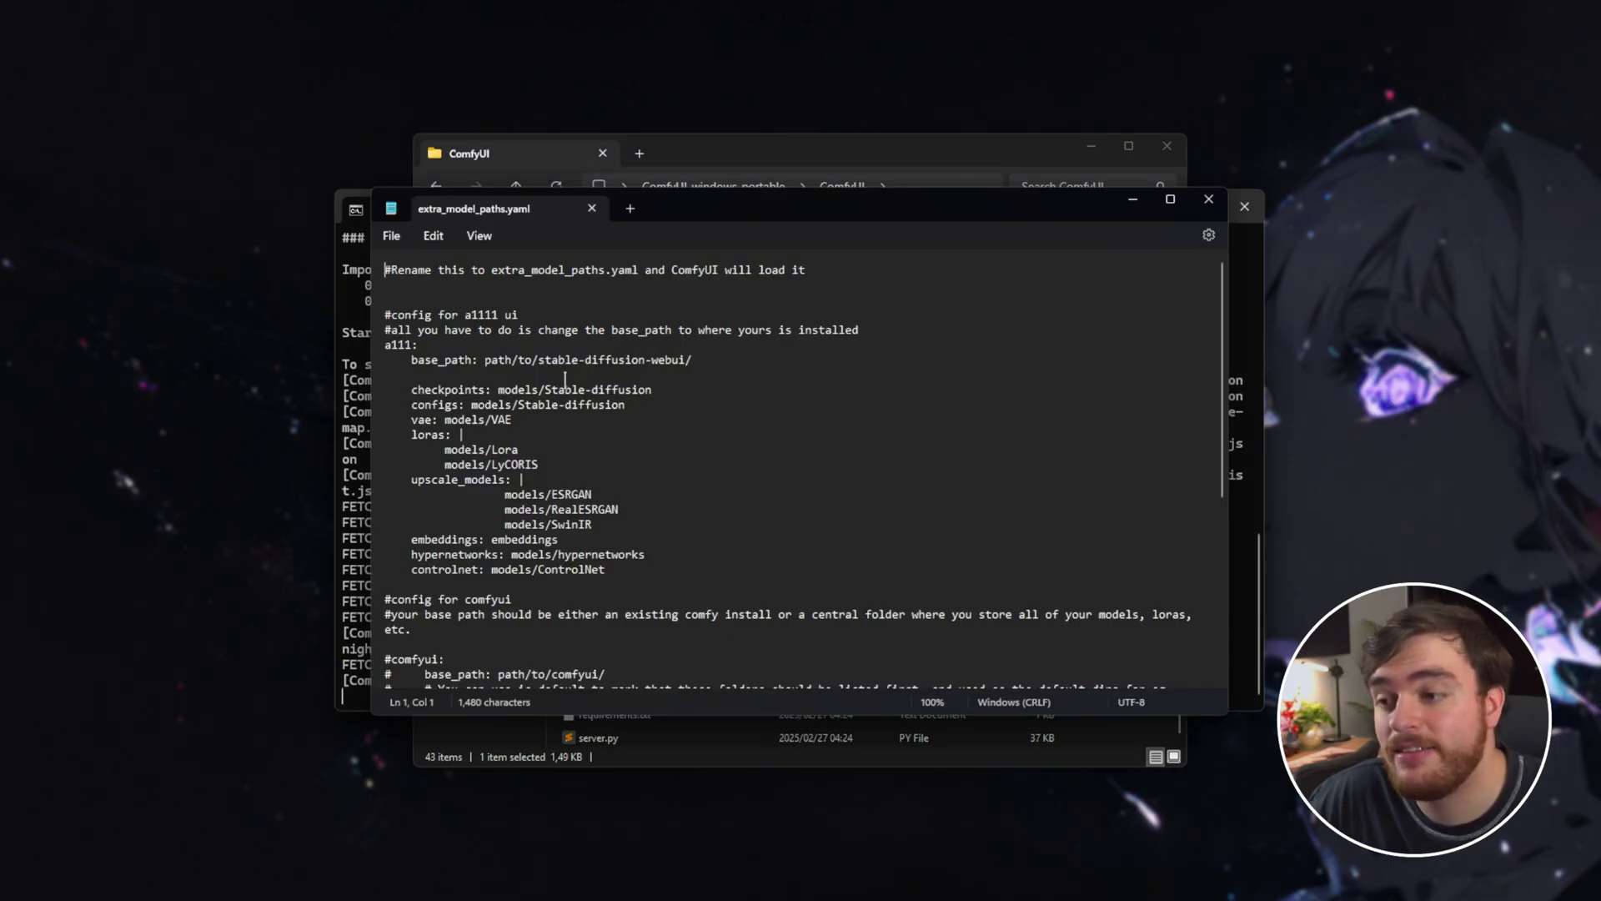
double_click(388, 330)
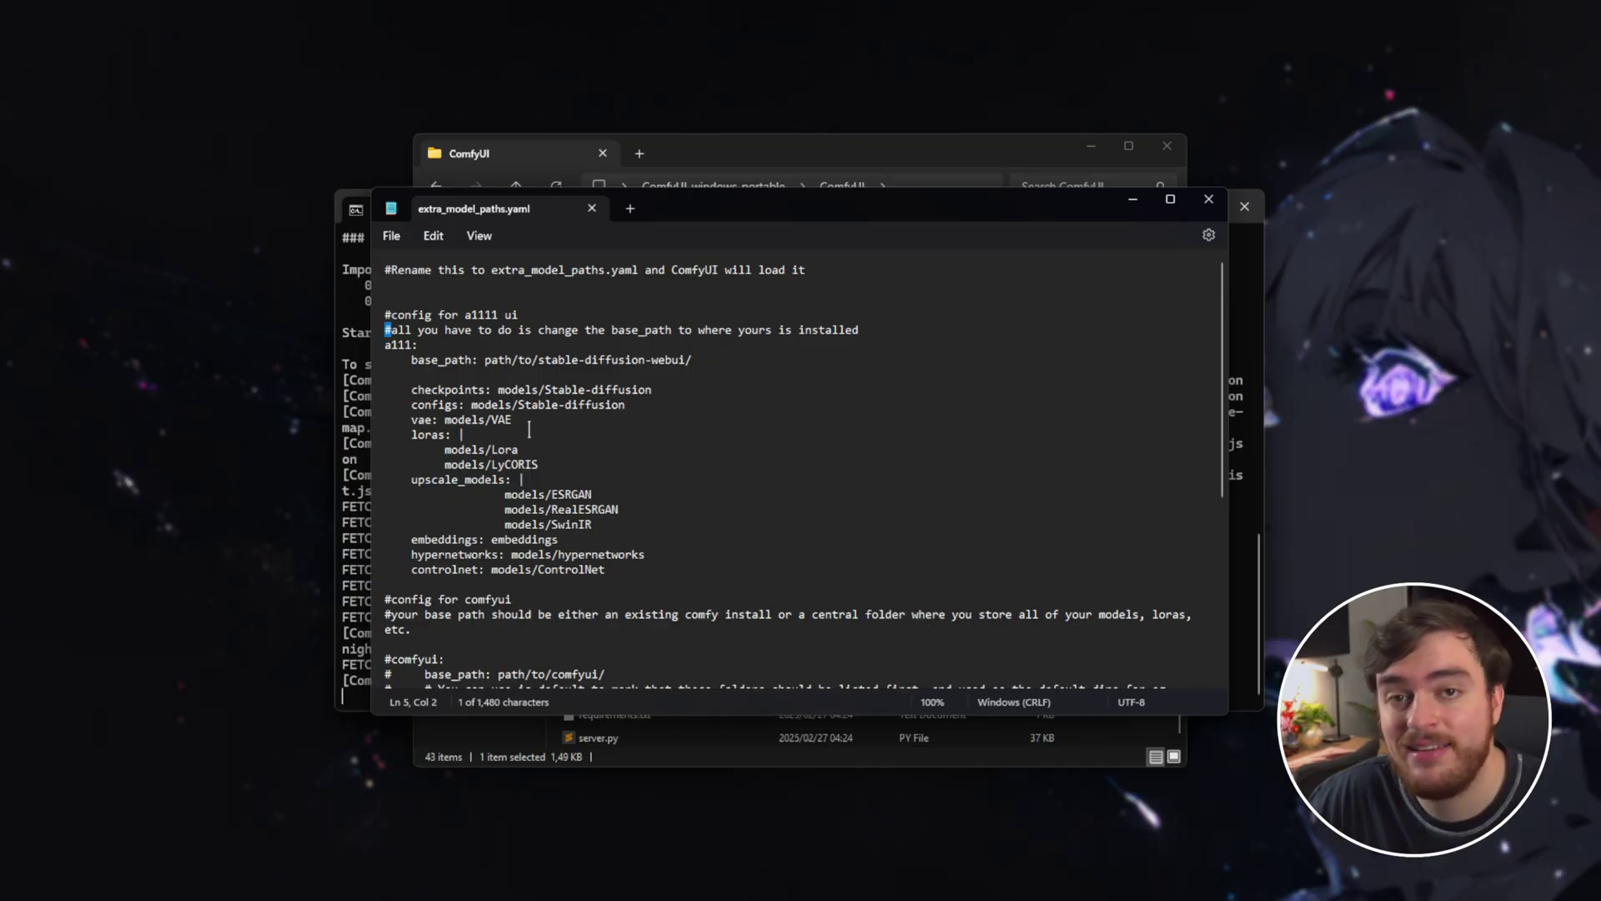
drag(385, 347, 685, 360)
click(493, 359)
click(538, 360)
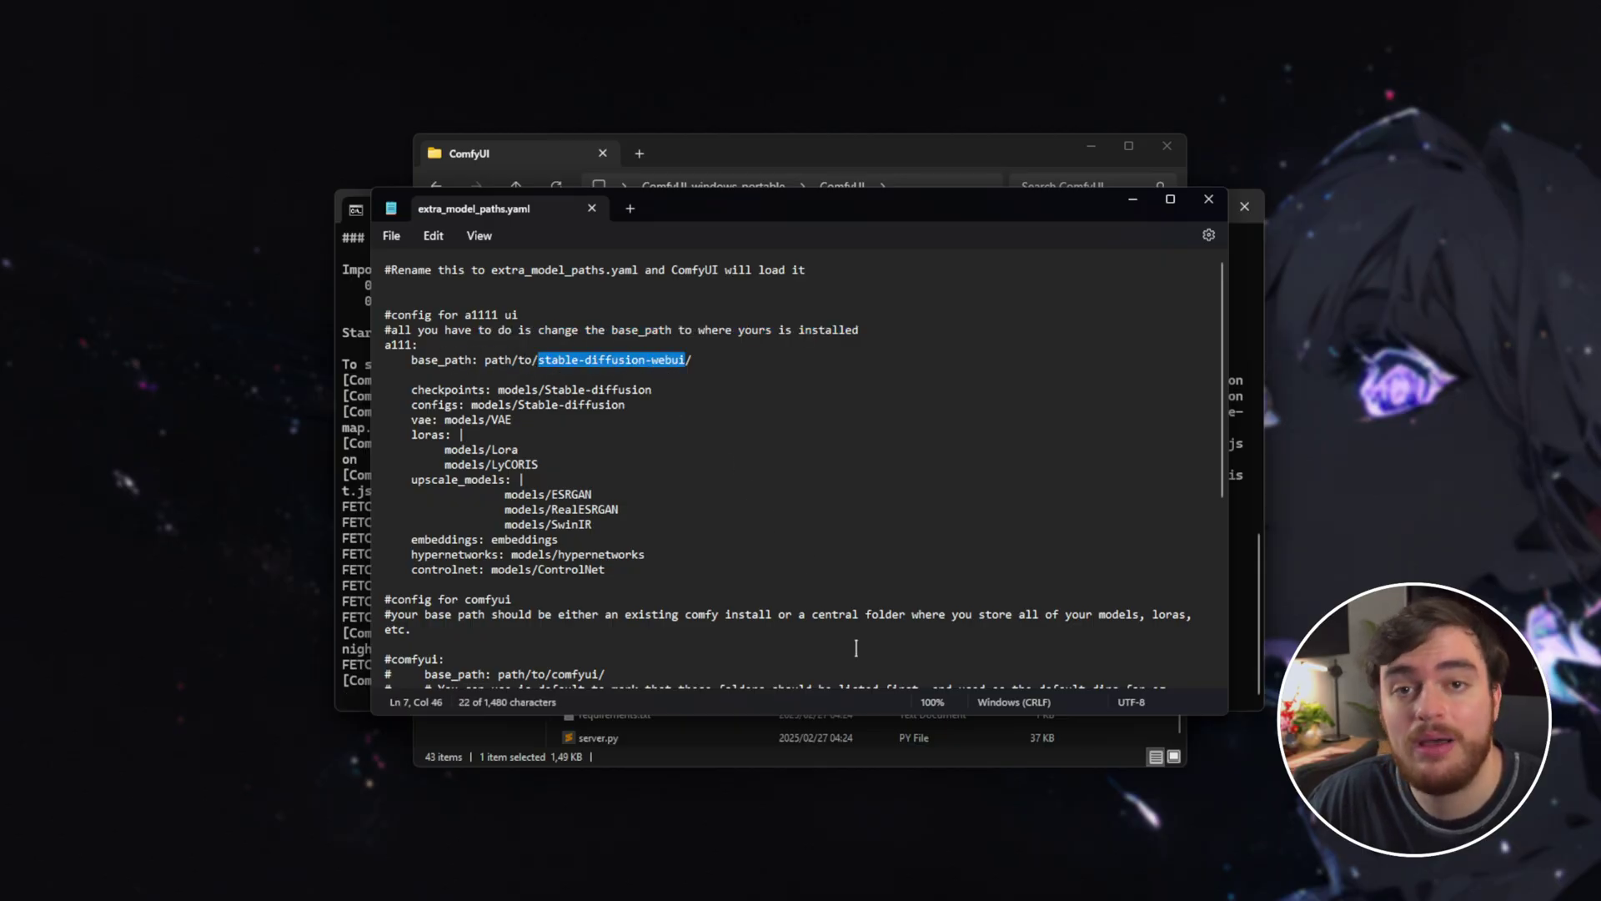
Step: Select the a111 config block and its placeholder base_path value, with the SDUI folder window alongside
drag(655, 572, 385, 345)
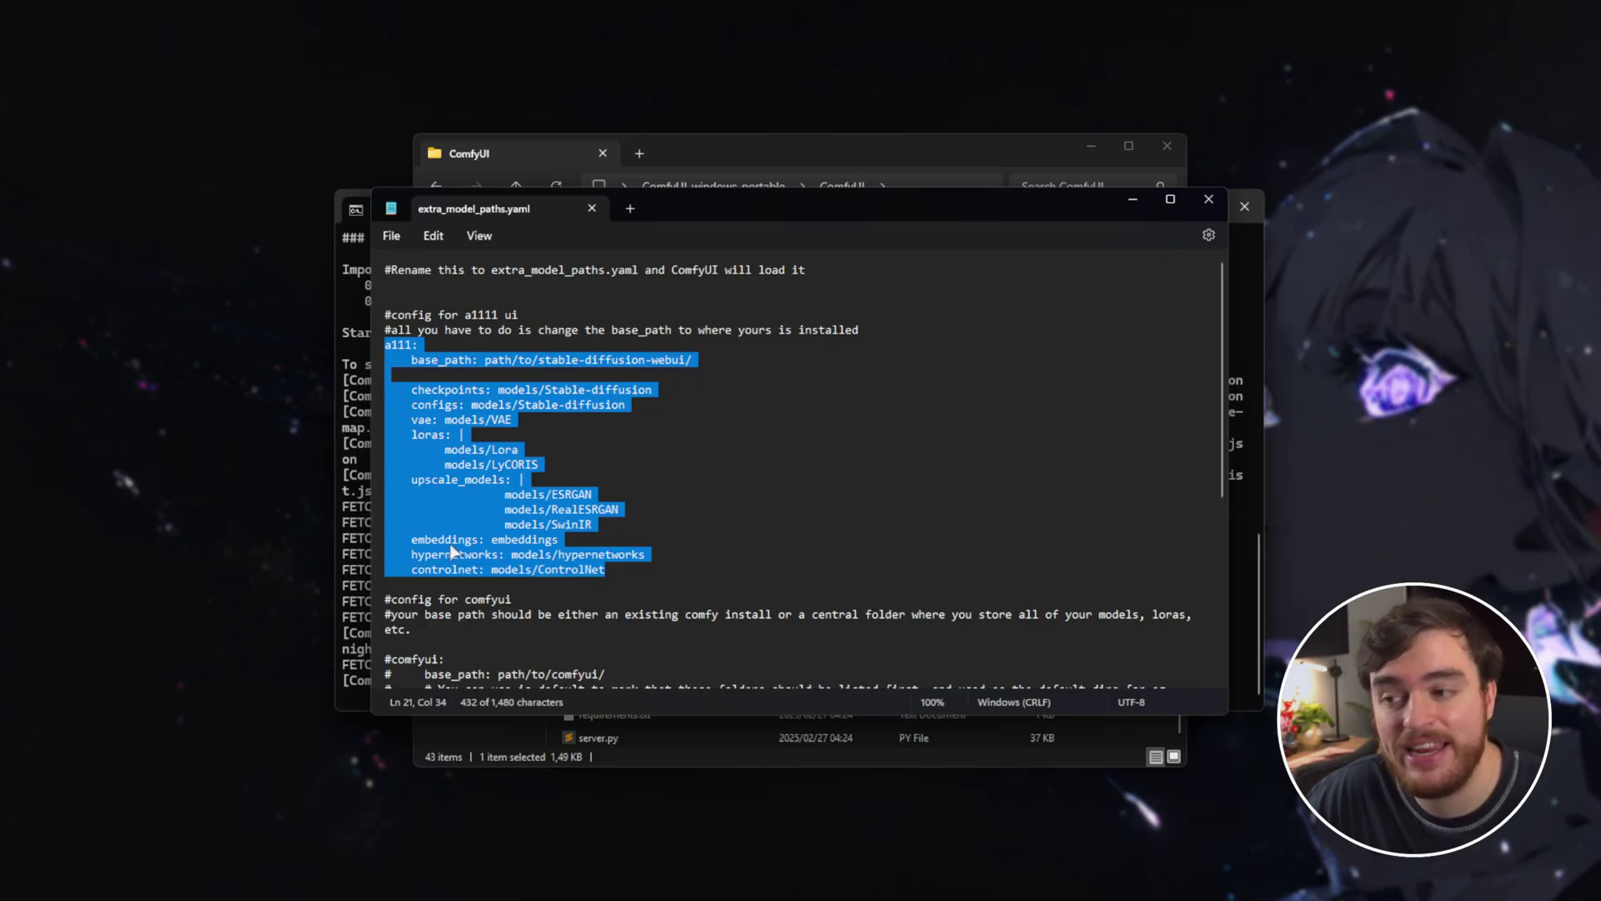
drag(485, 360, 654, 360)
drag(654, 360, 686, 360)
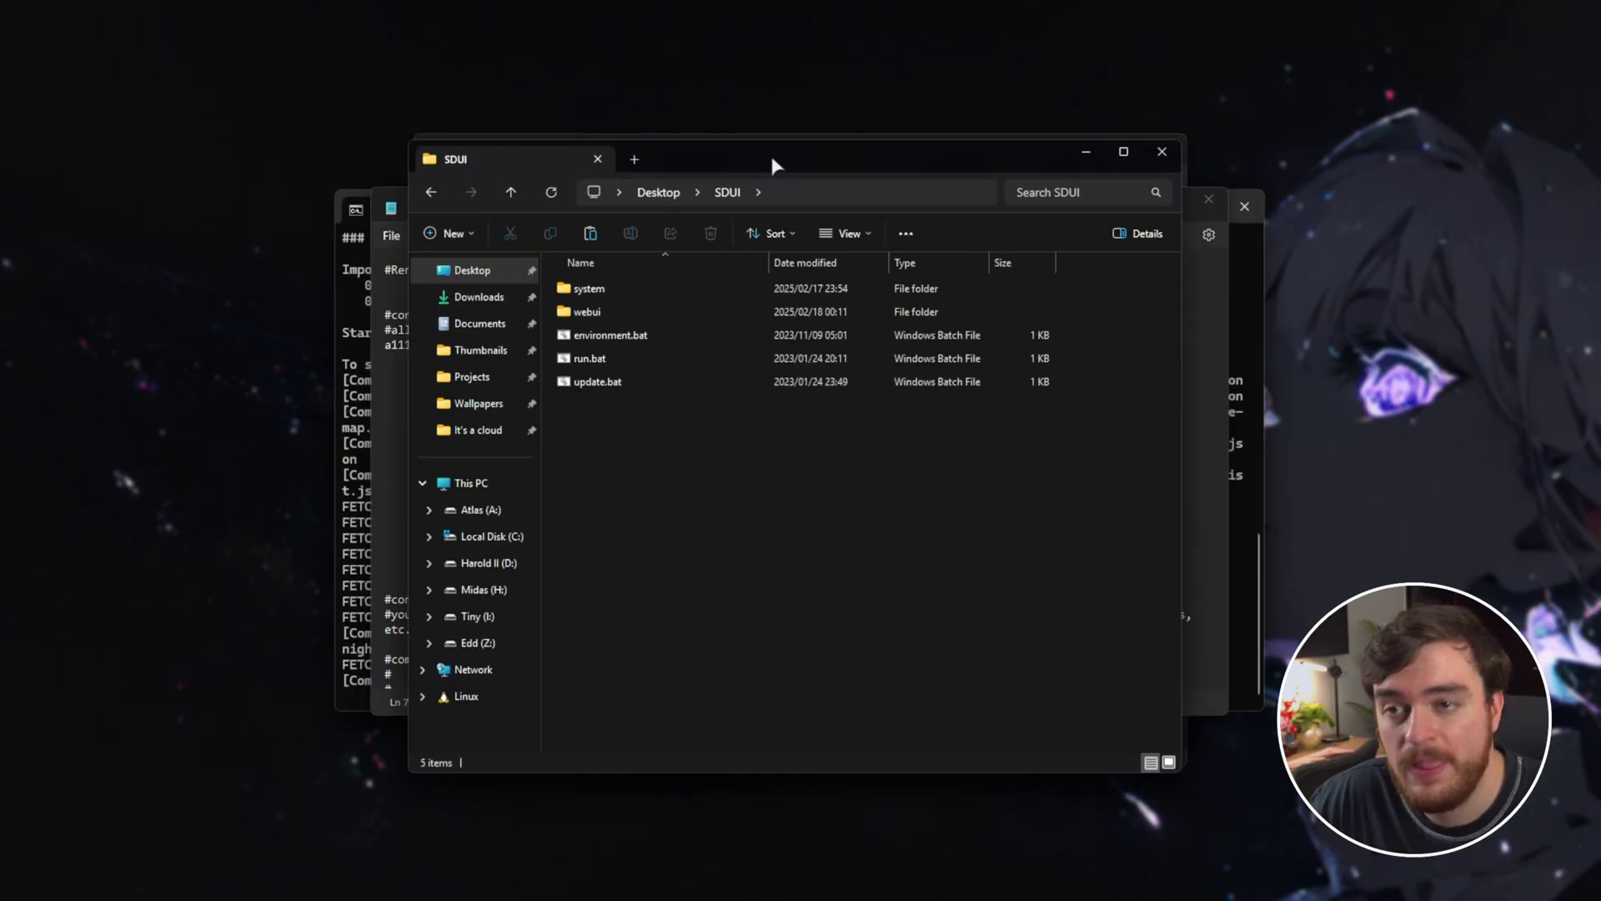
drag(773, 164, 790, 172)
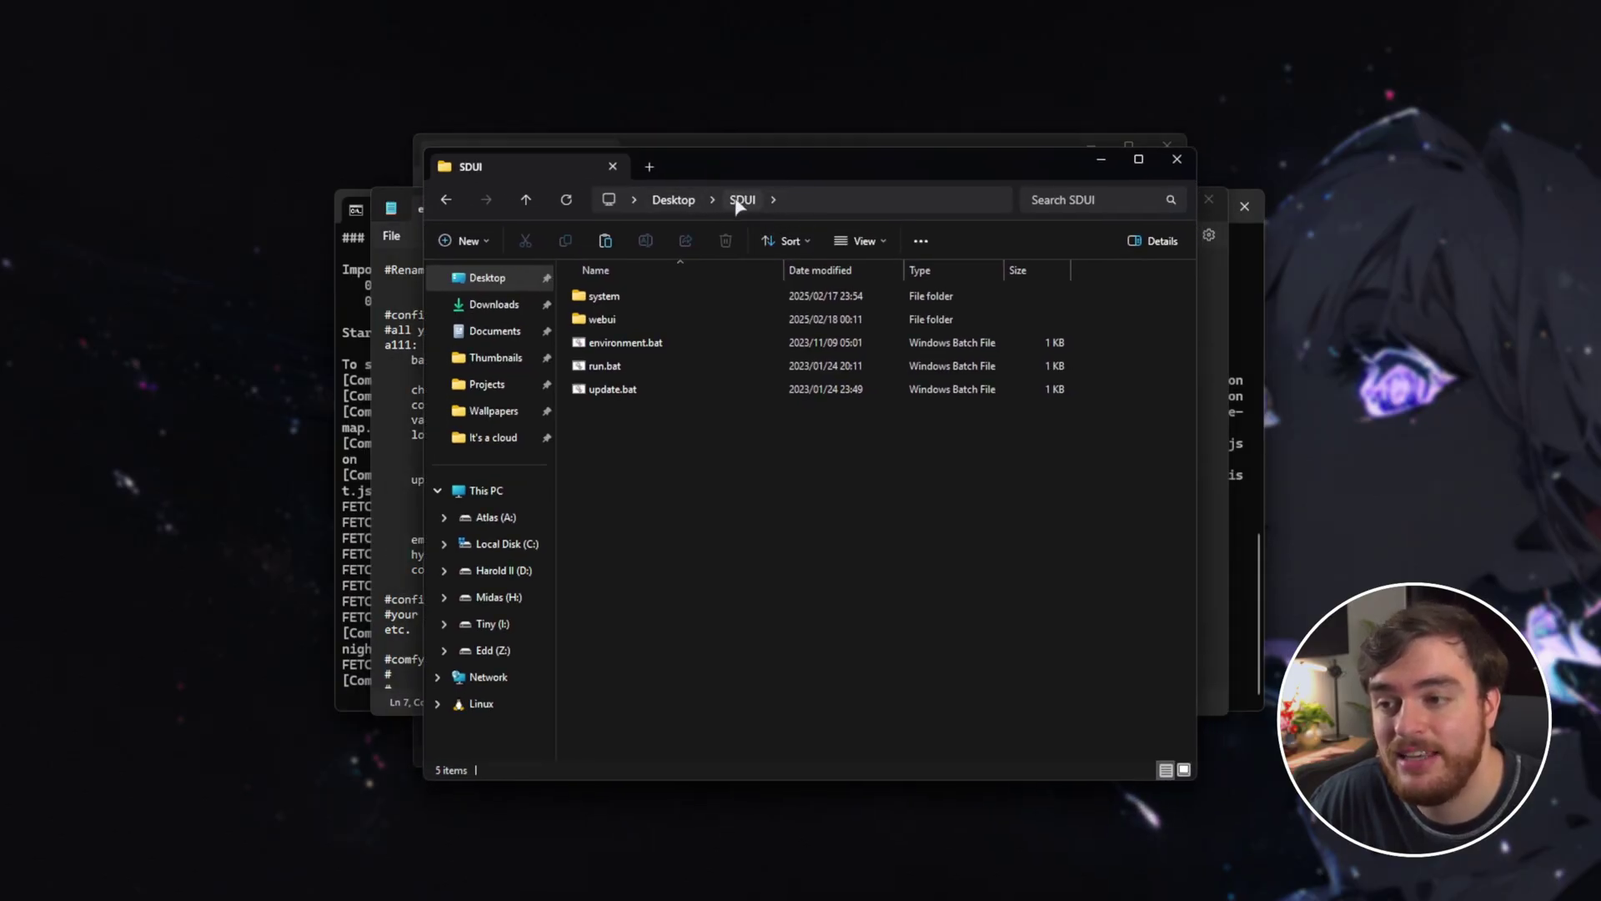
Step: Copy the Desktop SDUI webui folder path and paste it as the a111 base_path
double_click(719, 321)
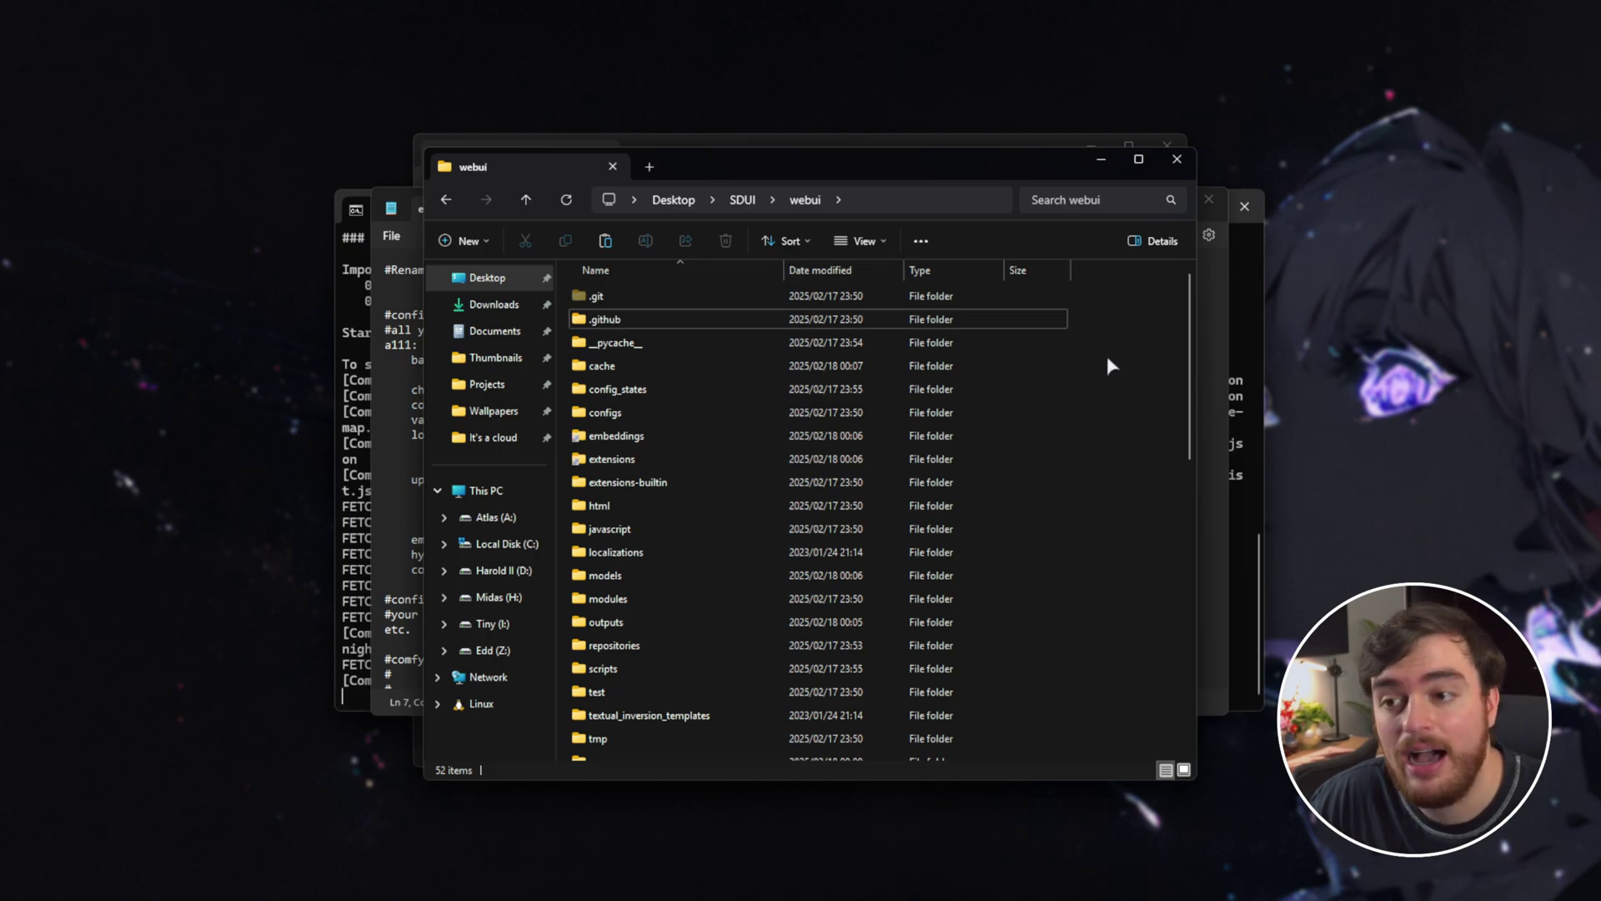
right_click(892, 197)
click(926, 217)
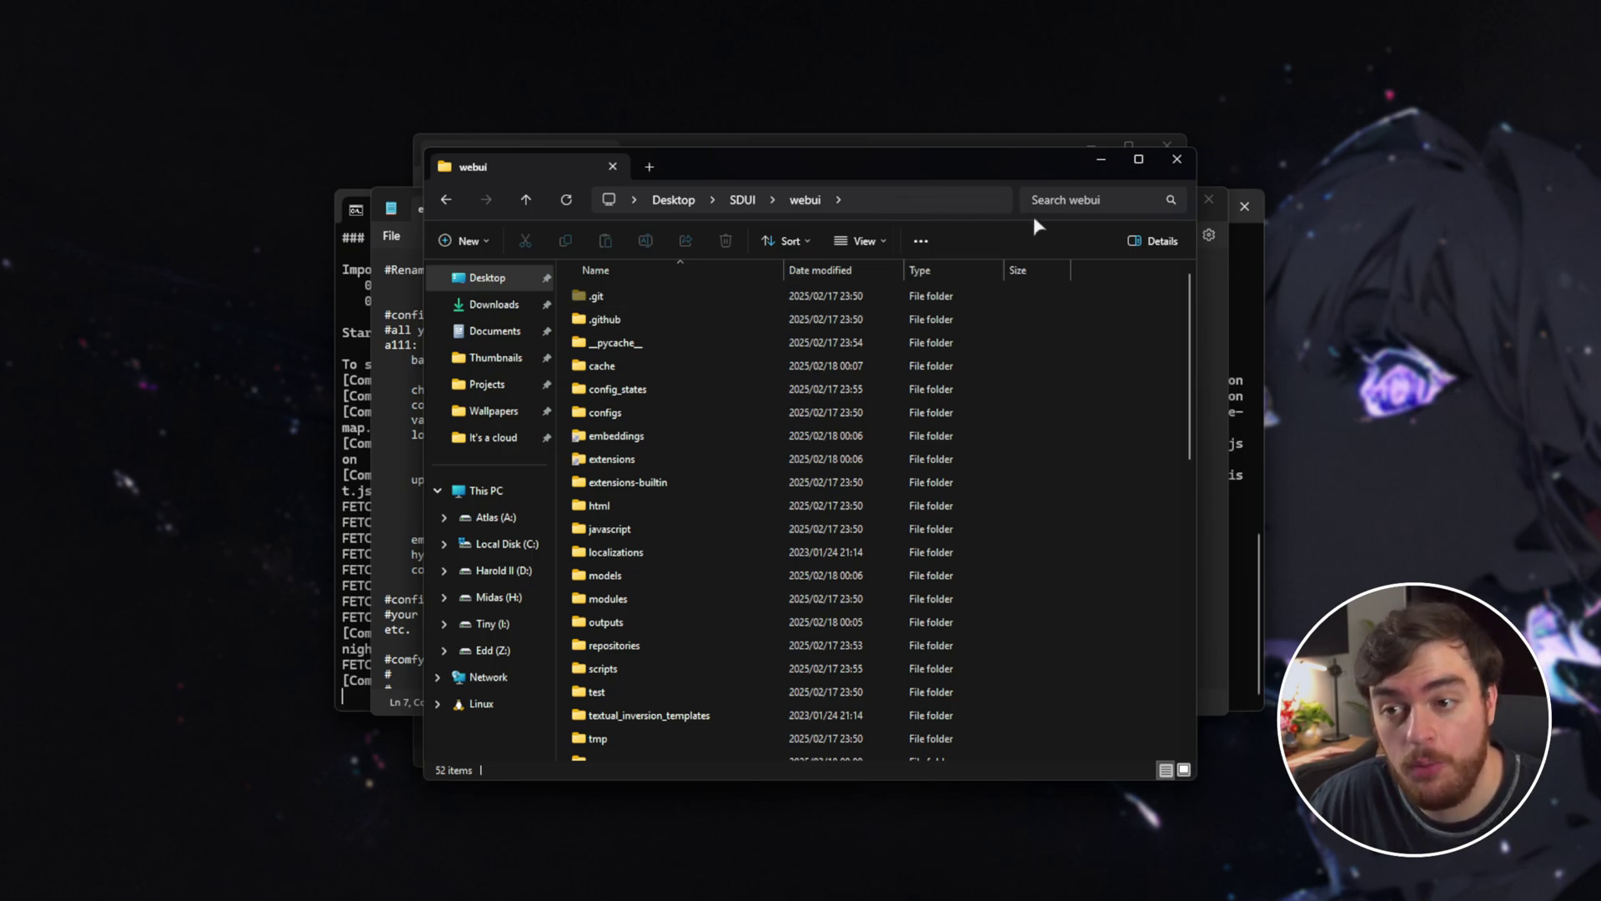
click(1101, 159)
drag(685, 359, 484, 359)
key(ctrl+v)
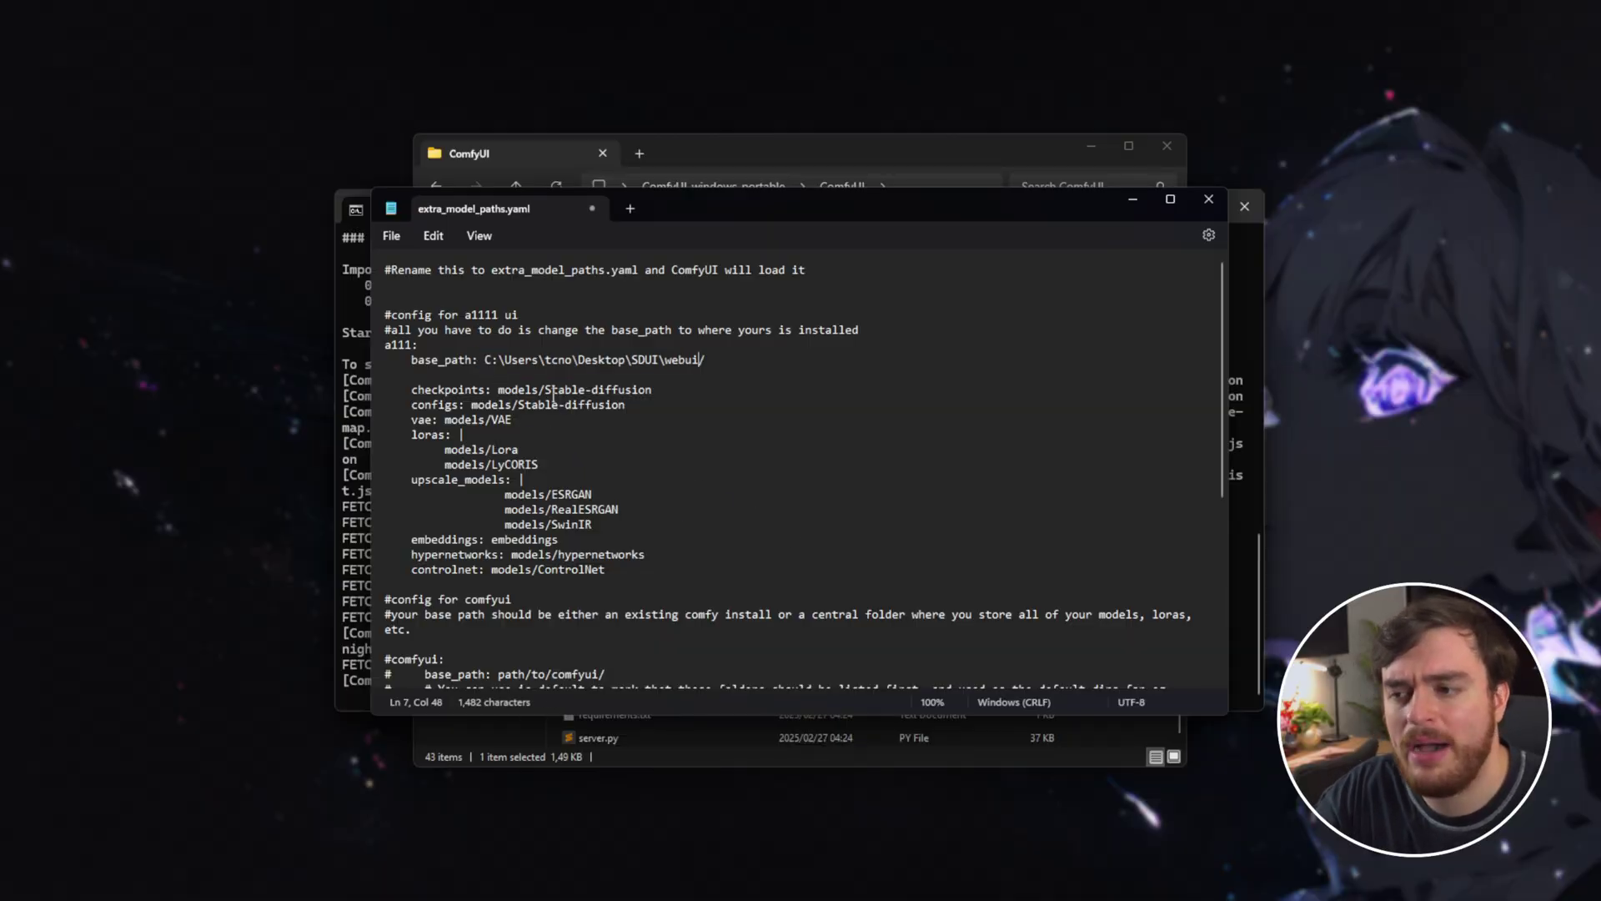
Step: Replace the backslashes in the base_path value with forward slashes
double_click(503, 362)
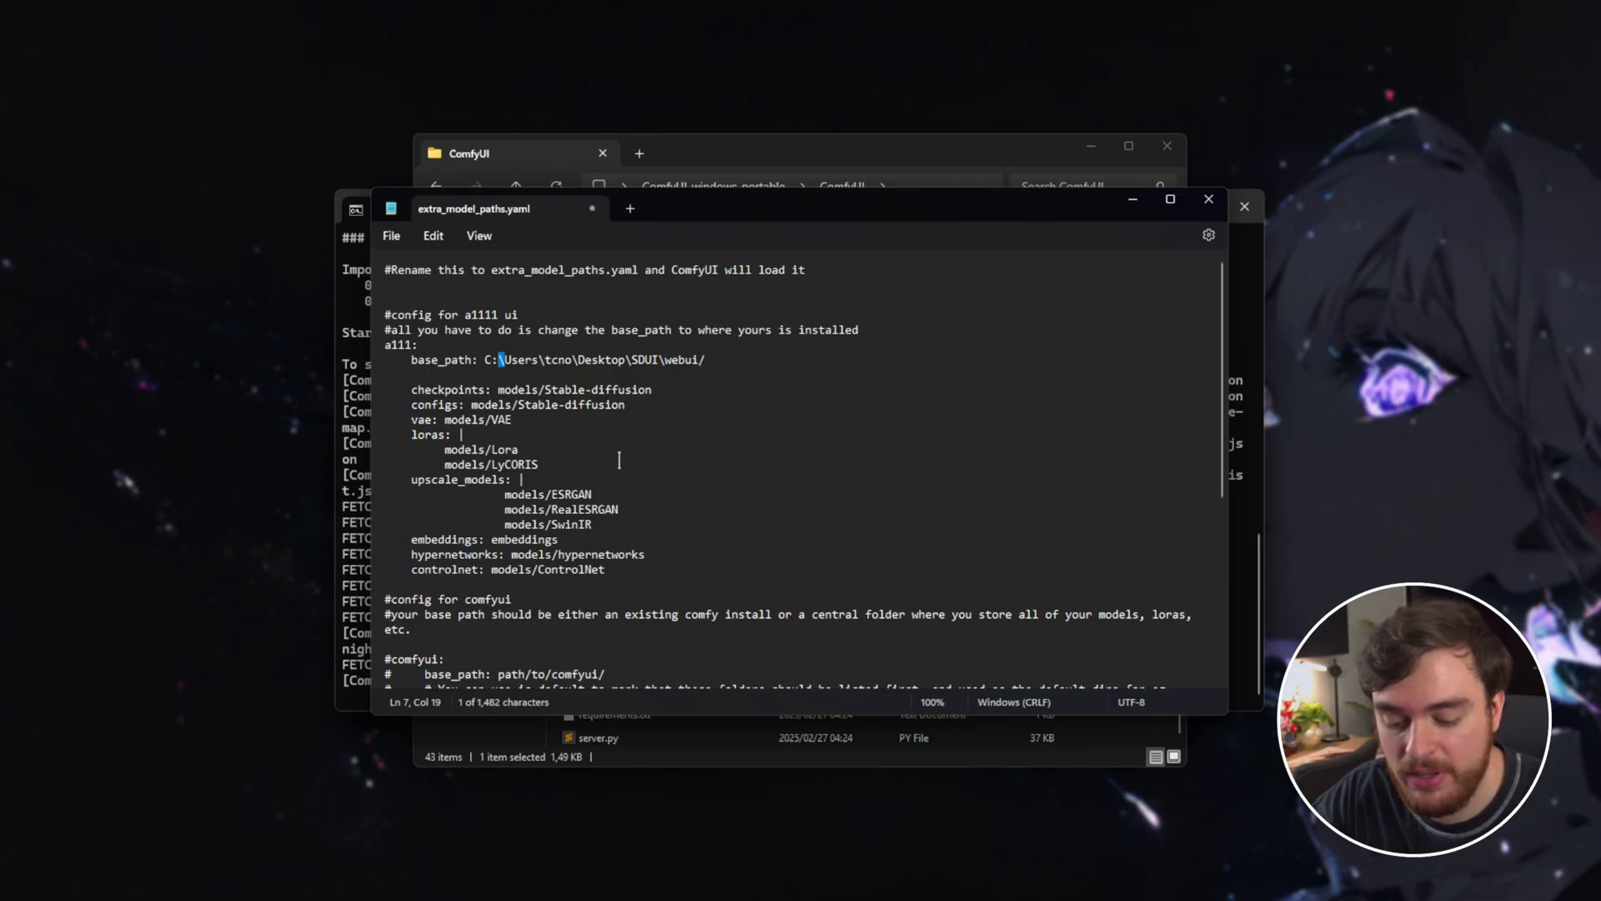
text(/)
double_click(538, 360)
text(/)
double_click(628, 360)
text(/)
double_click(661, 359)
text(/)
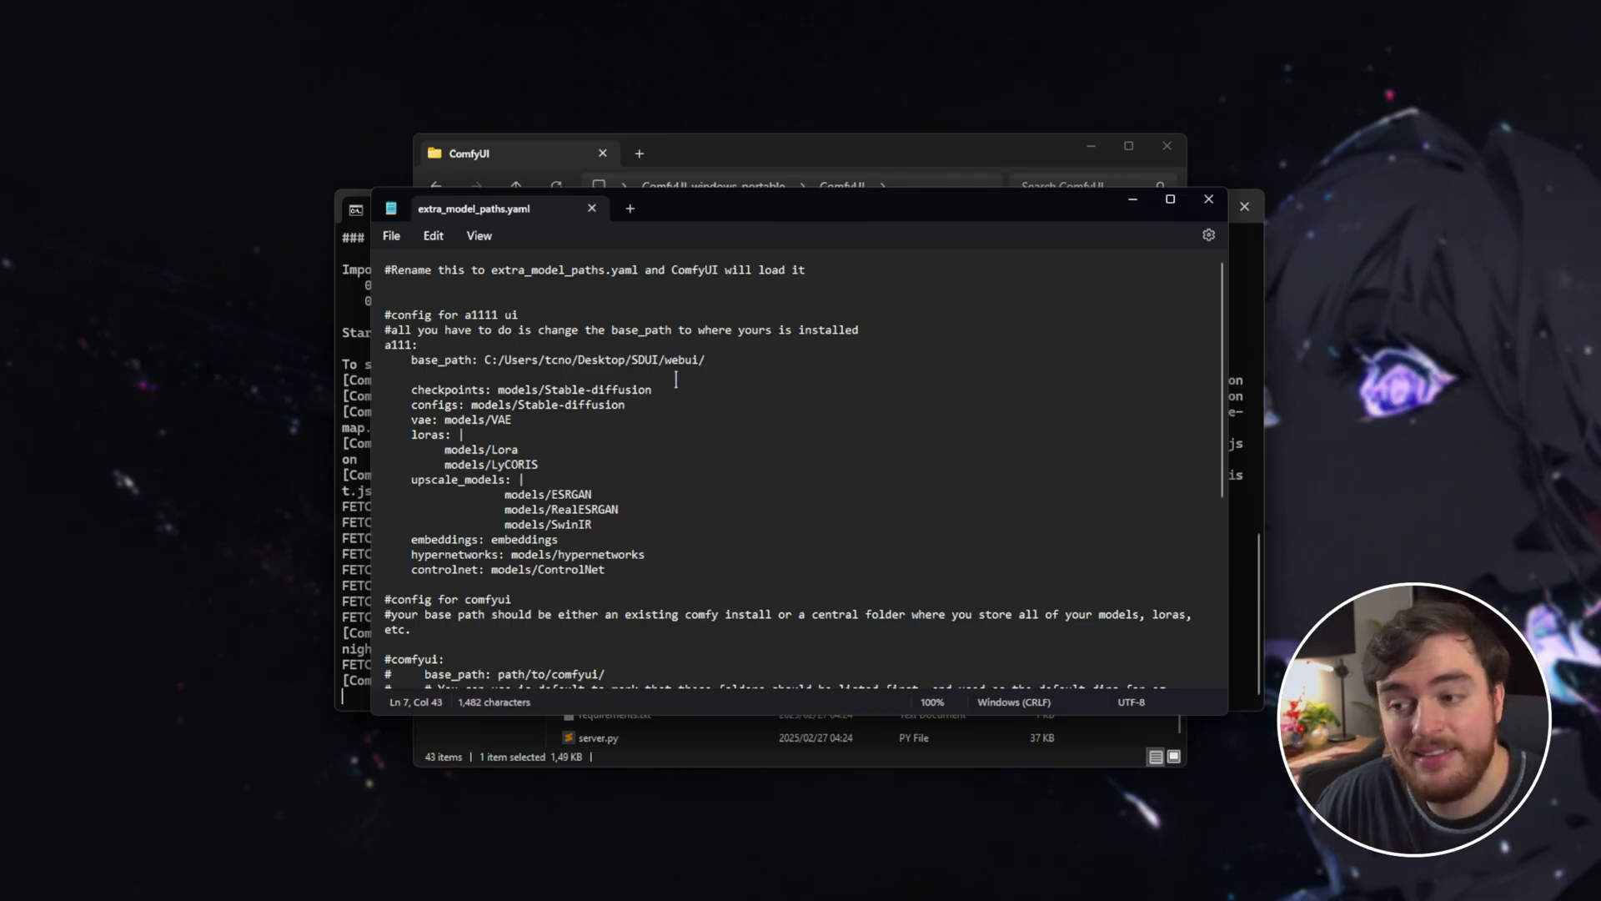
Step: Save and close the yaml, close the running server, and relaunch via run_nvidia_gpu.bat
key(ctrl+s)
key(ctrl+w)
click(1245, 344)
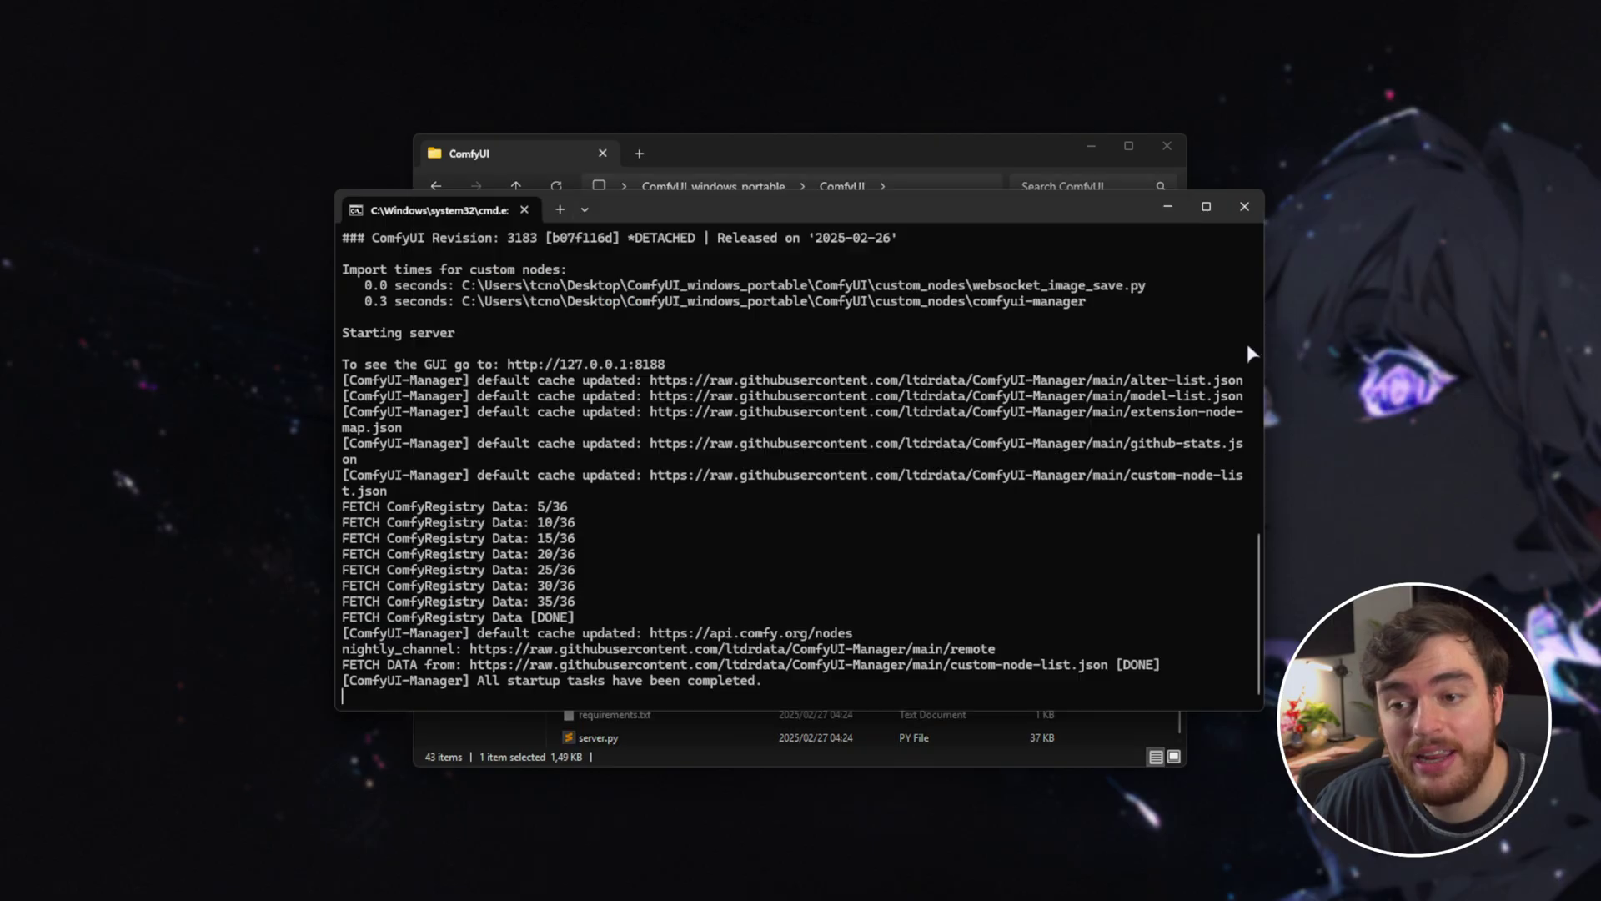
click(1244, 206)
key(alt+Left)
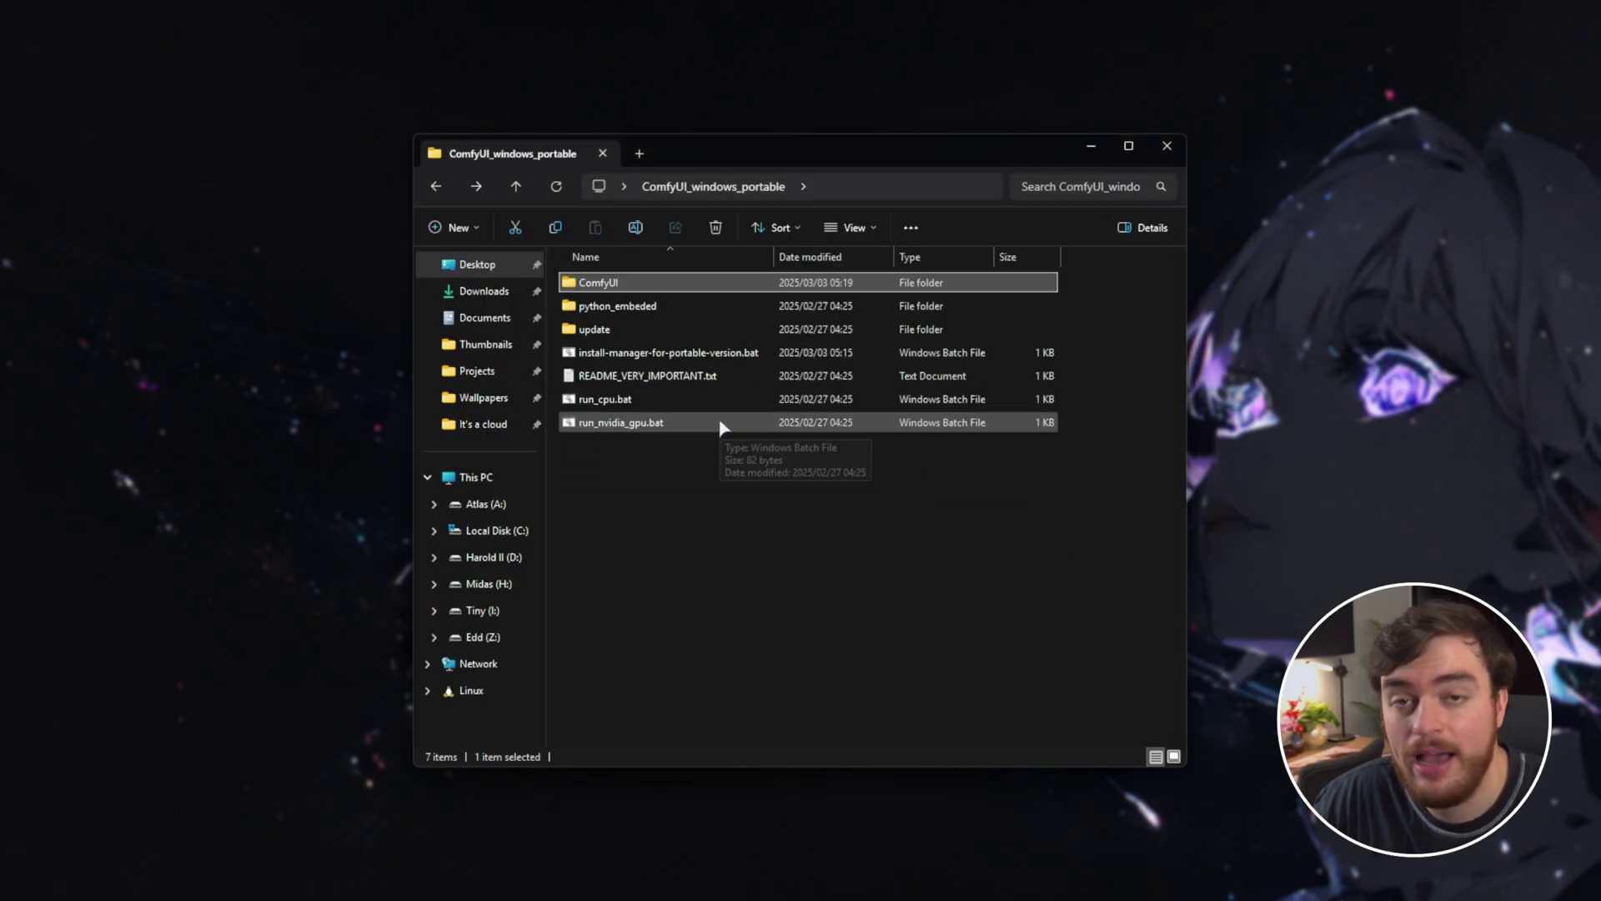
double_click(723, 423)
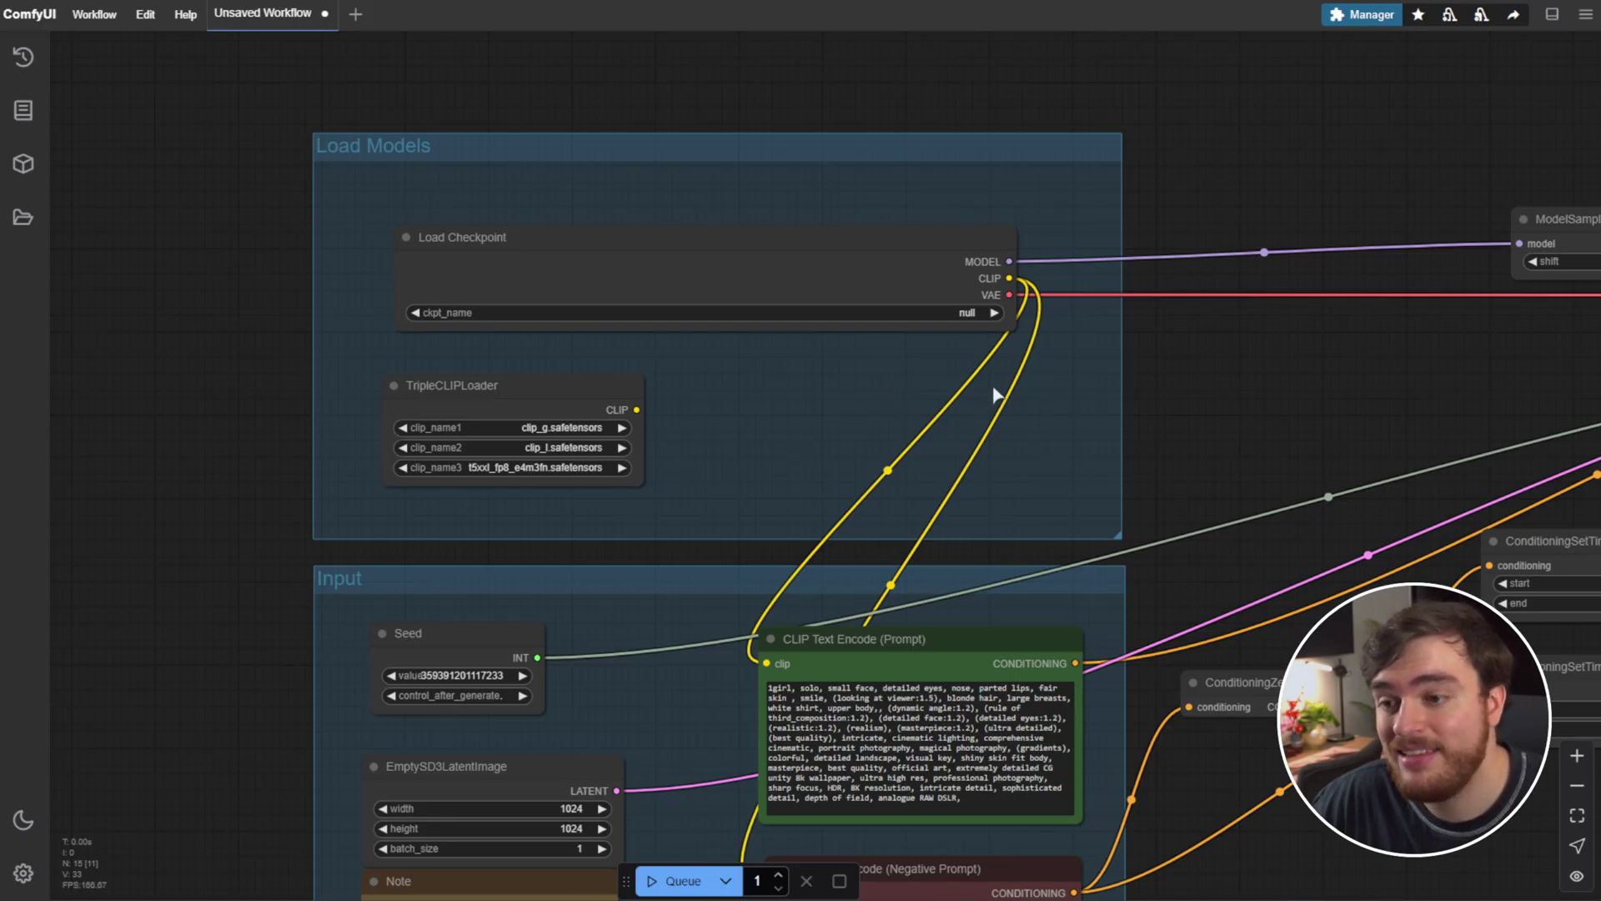
Step: Switch Load Checkpoint's ckpt_name to sd\absolutereality_v181.safetensors
click(995, 312)
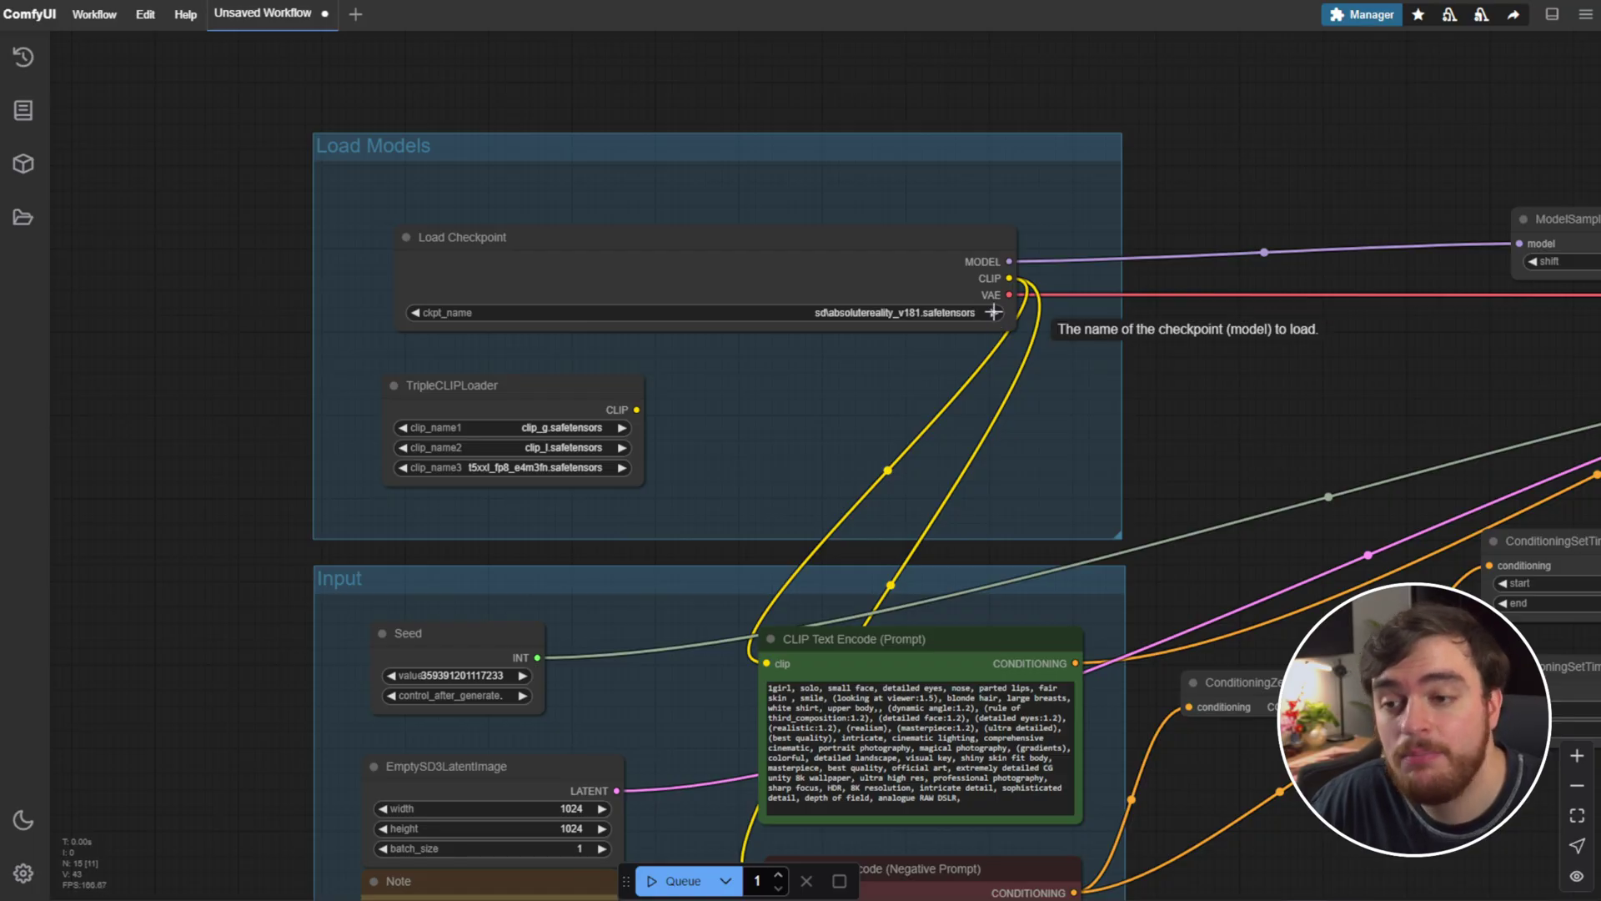
scroll(897, 349, up, 4)
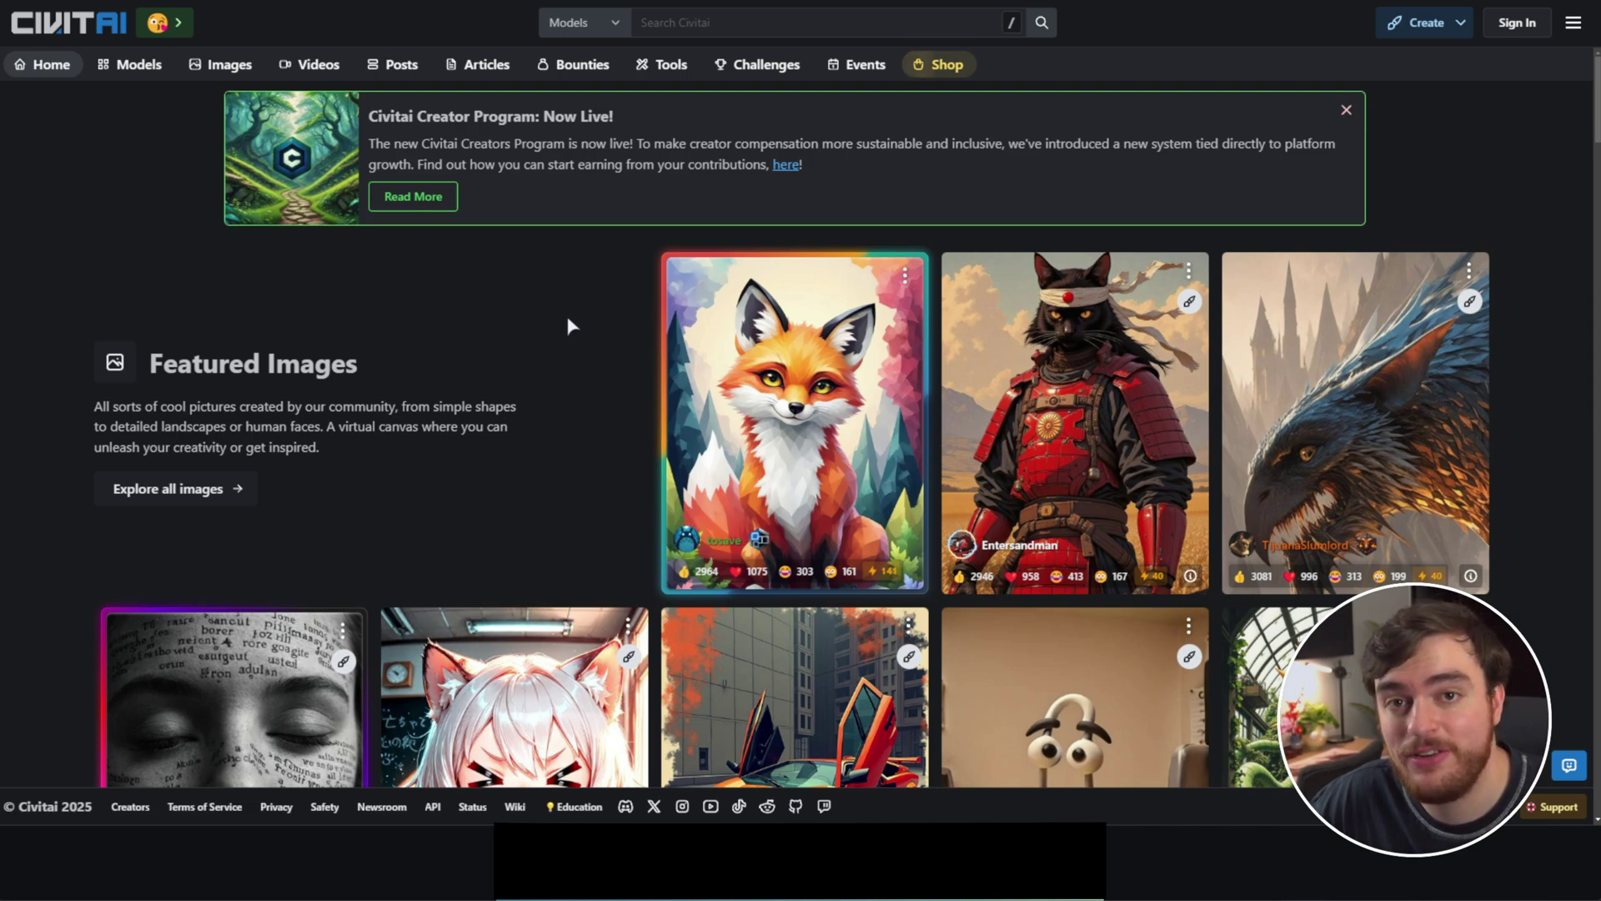
Step: Browse Civitai's Models listing
click(114, 75)
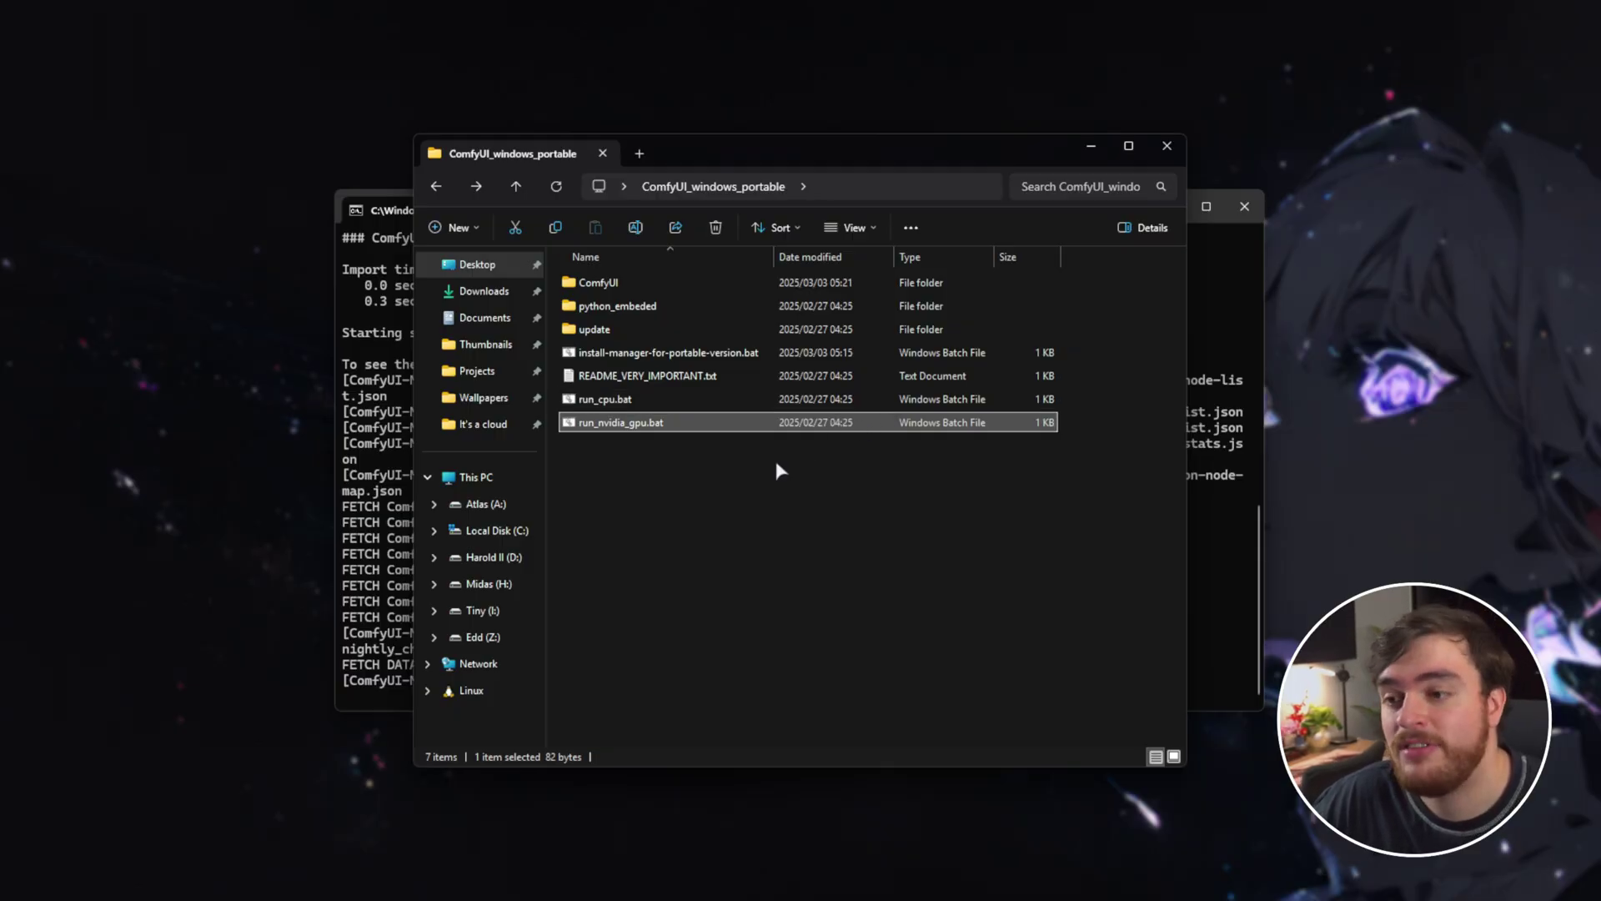
Step: Open ComfyUI\models\checkpoints and select its lone put_checkpoints_here file
double_click(768, 286)
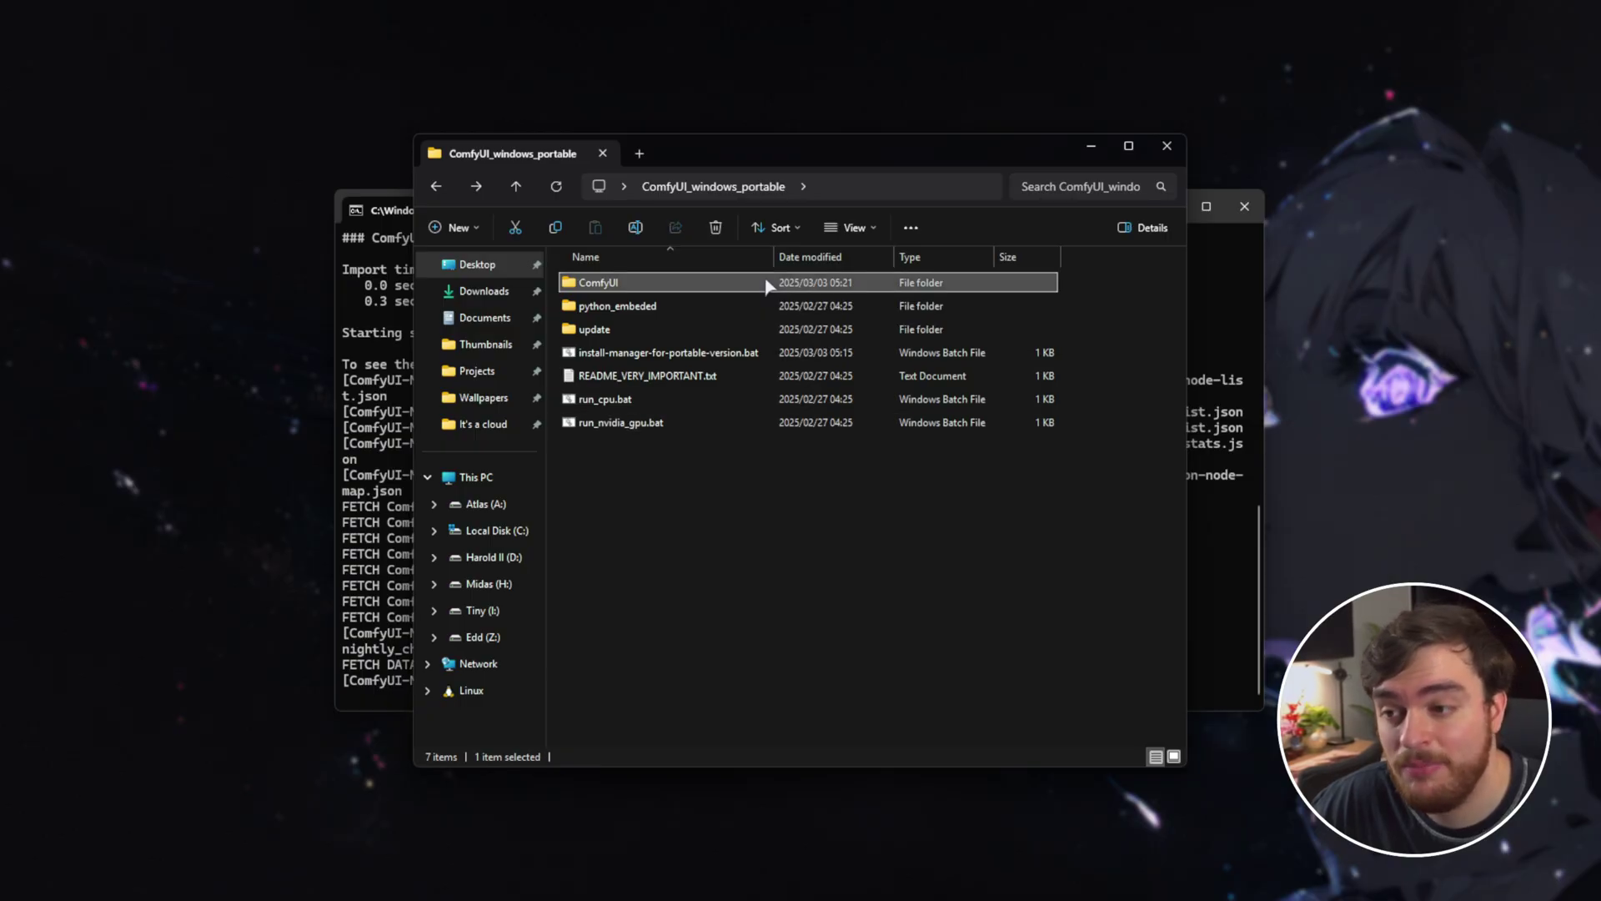
double_click(613, 536)
double_click(651, 288)
drag(915, 692, 721, 275)
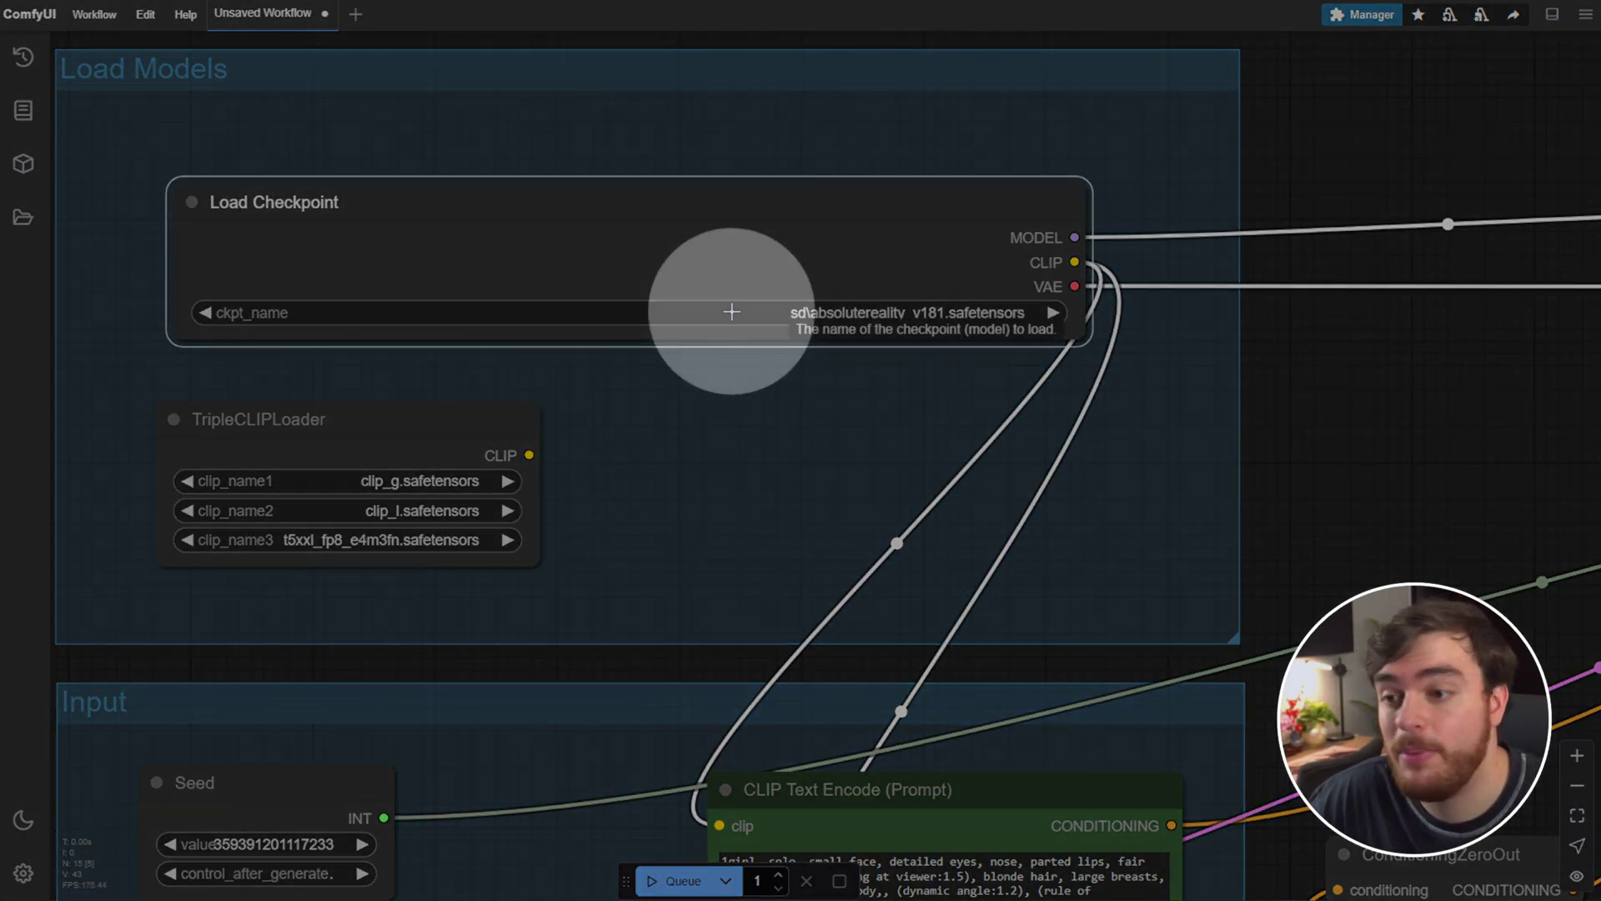
Step: Pick sd\absolutereality_v181.safetensors from the ckpt_name list and pan across the workflow
click(731, 312)
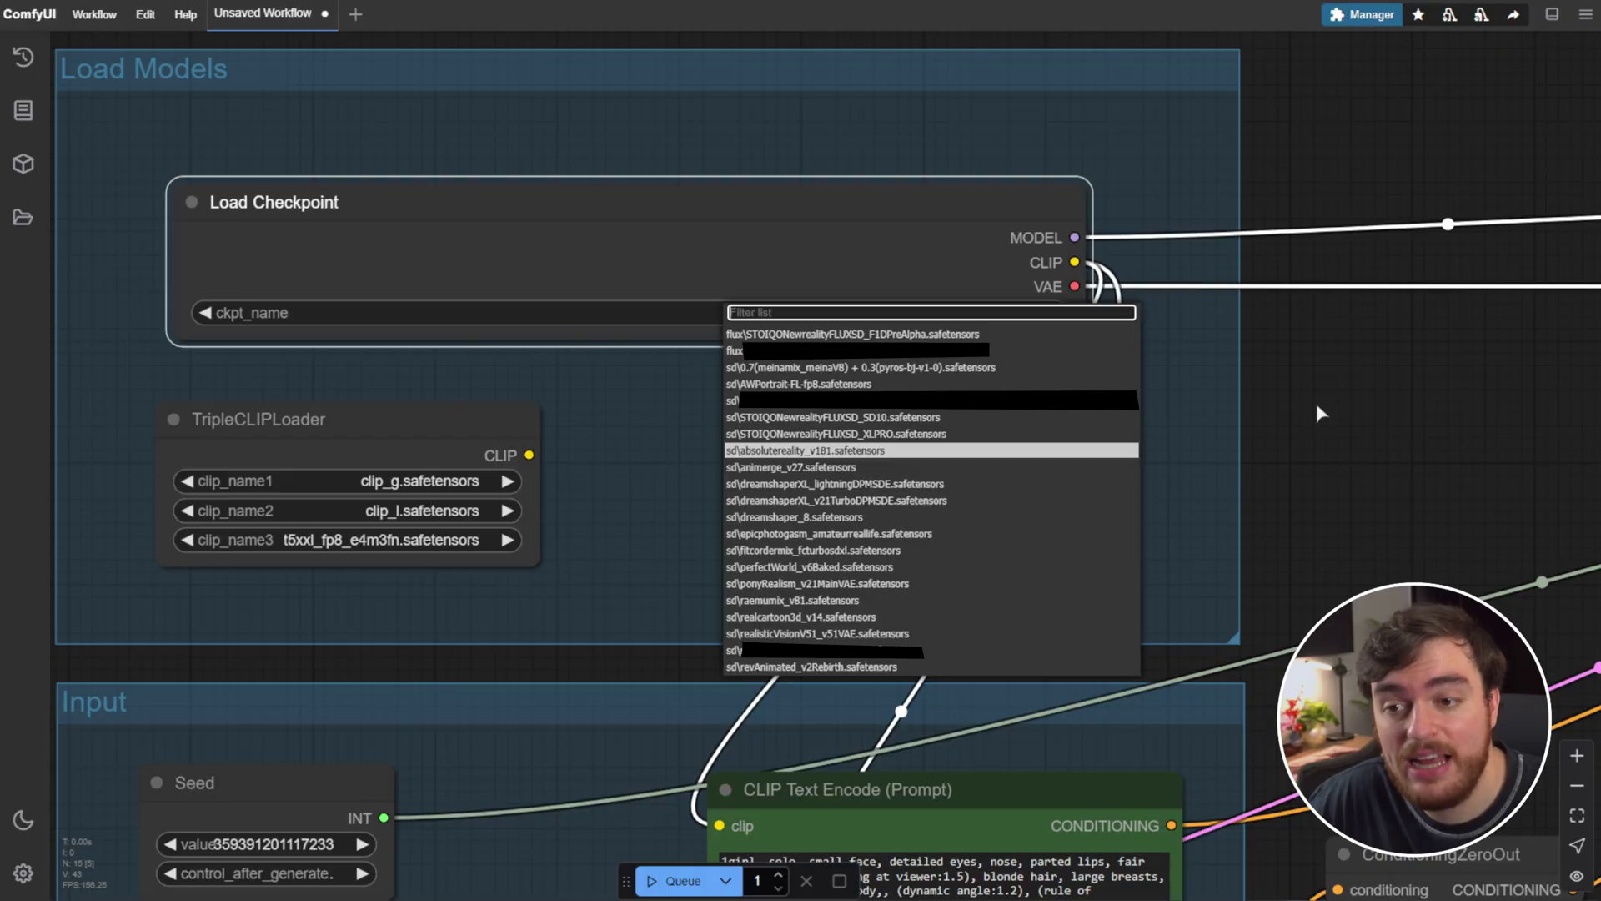
key(Return)
scroll(891, 624, down, 1)
scroll(891, 624, down, 10)
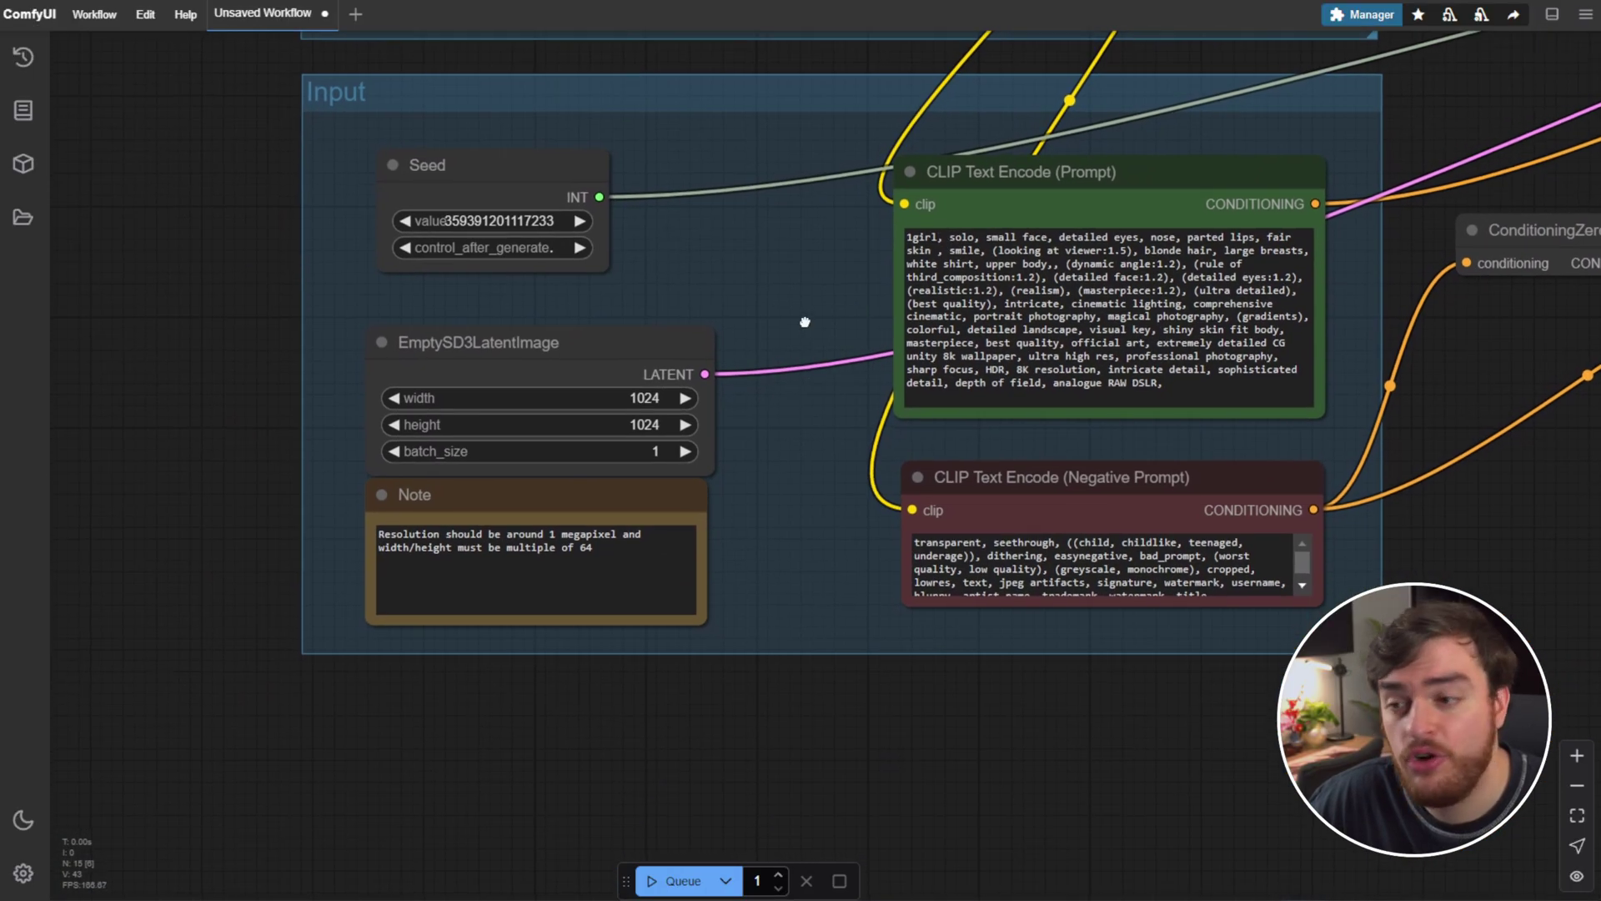
drag(805, 322, 786, 347)
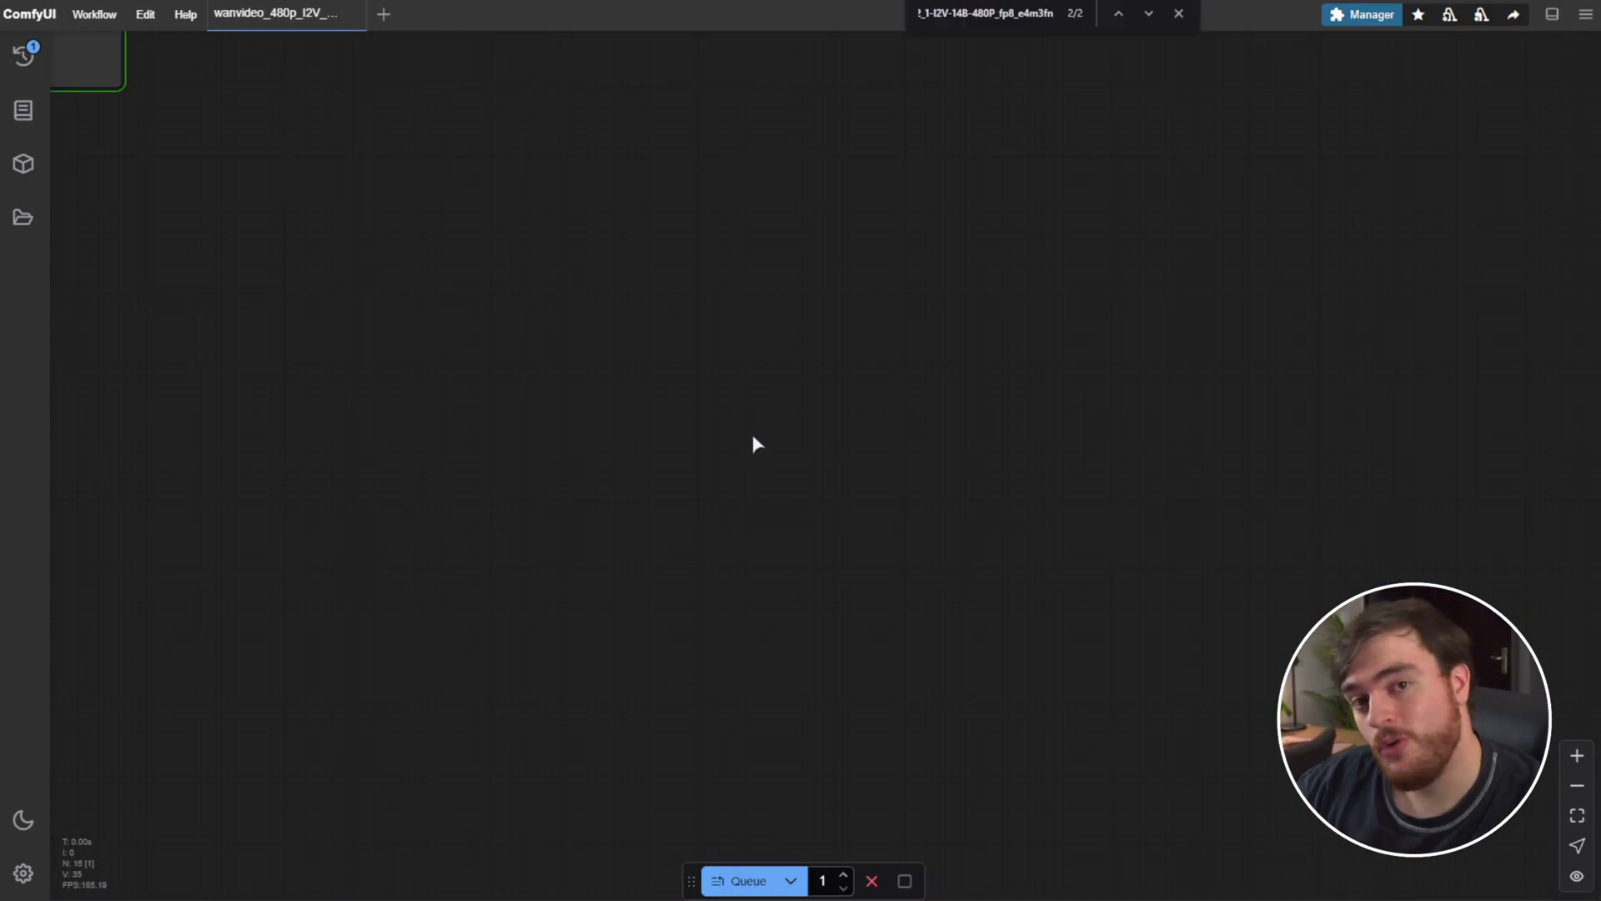
Step: In the video workflow, turn off hand mode and show the Add Node categories from the canvas menu
drag(621, 305, 777, 264)
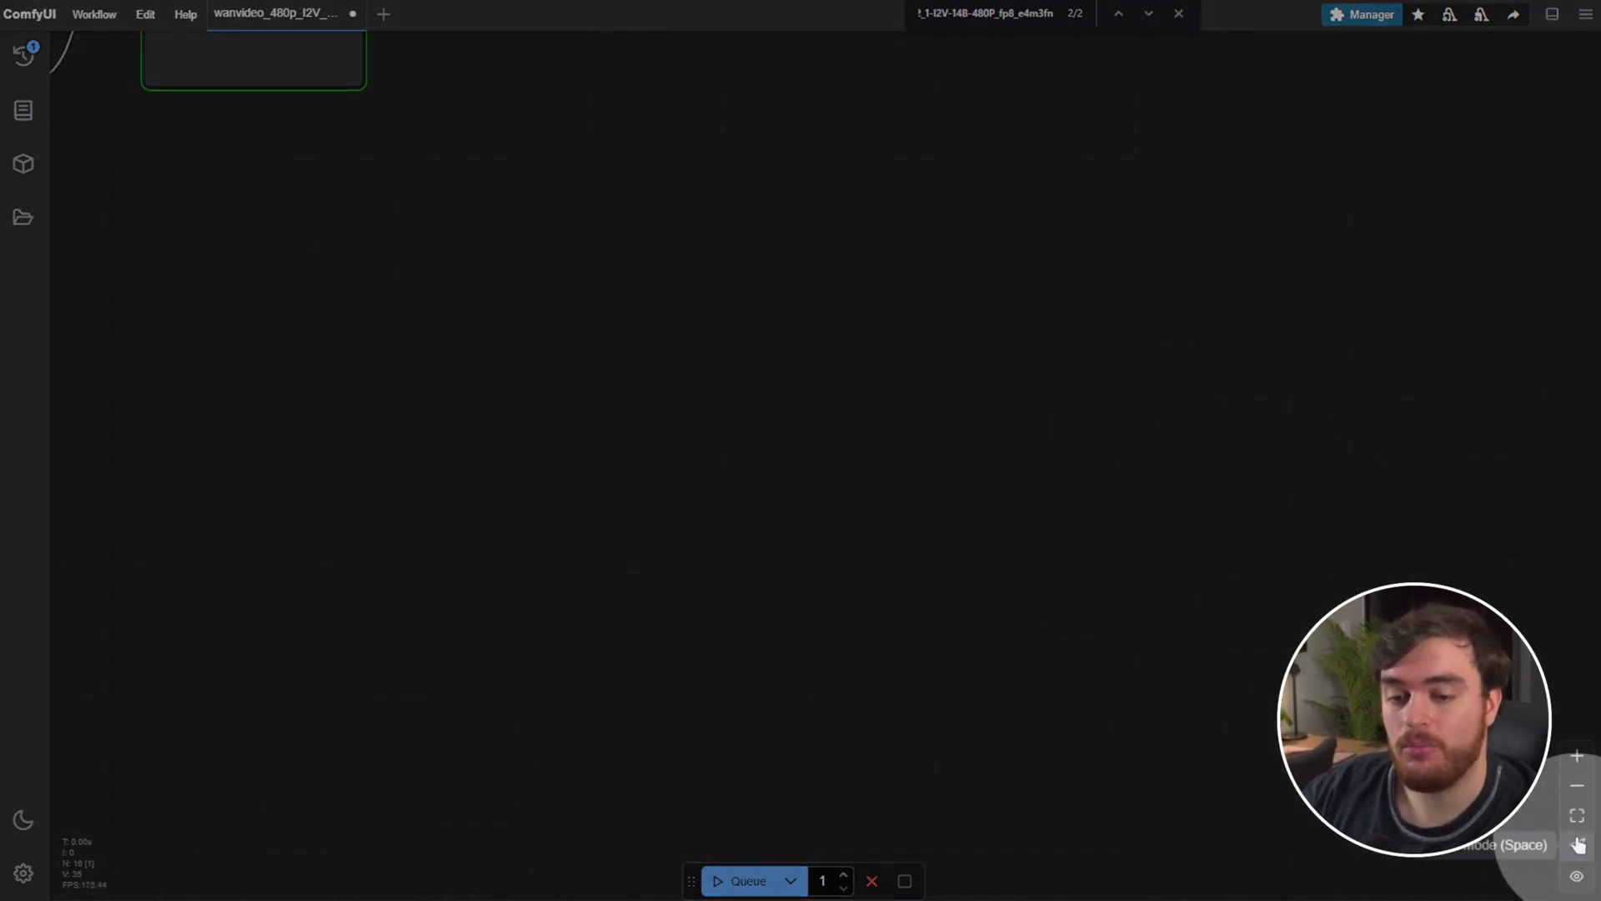
click(1578, 845)
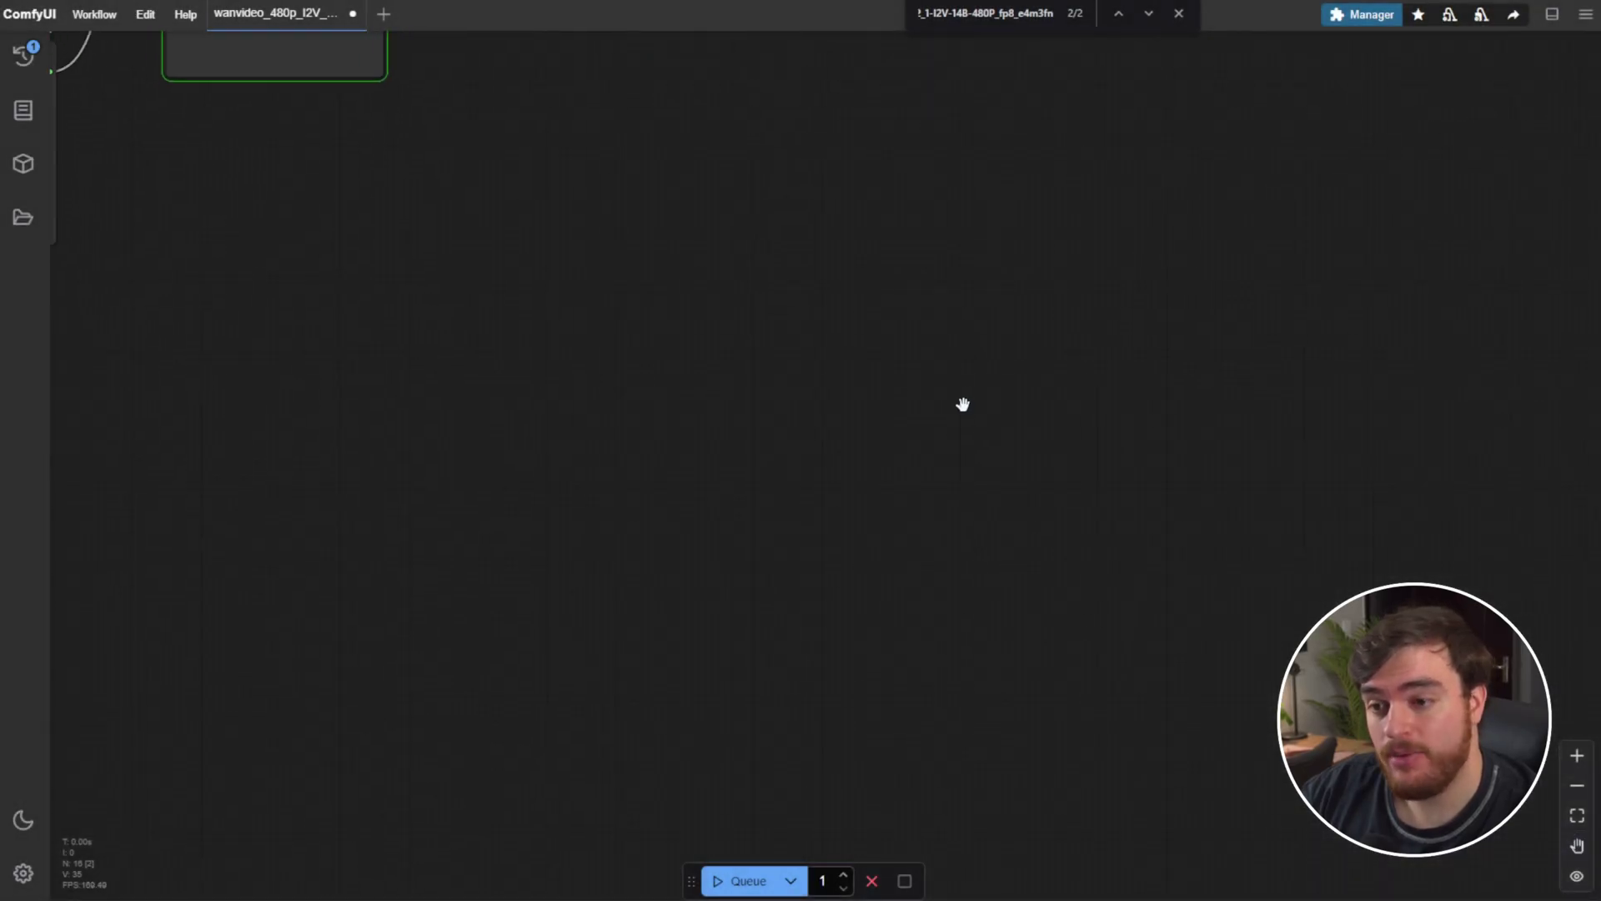
scroll(962, 402, down, 1)
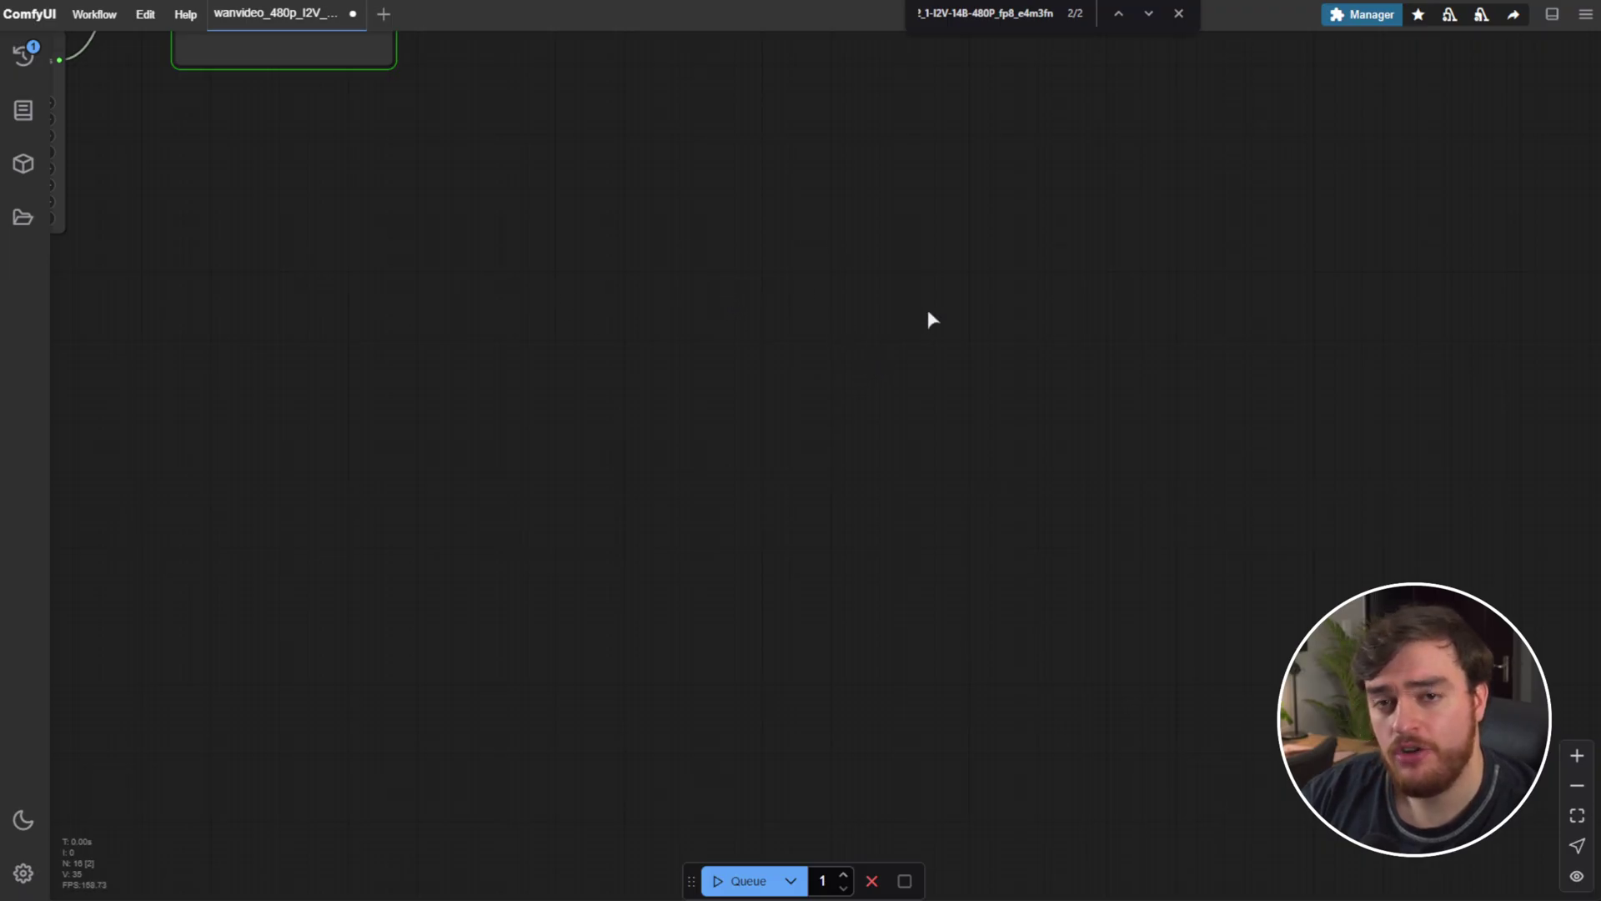
right_click(844, 302)
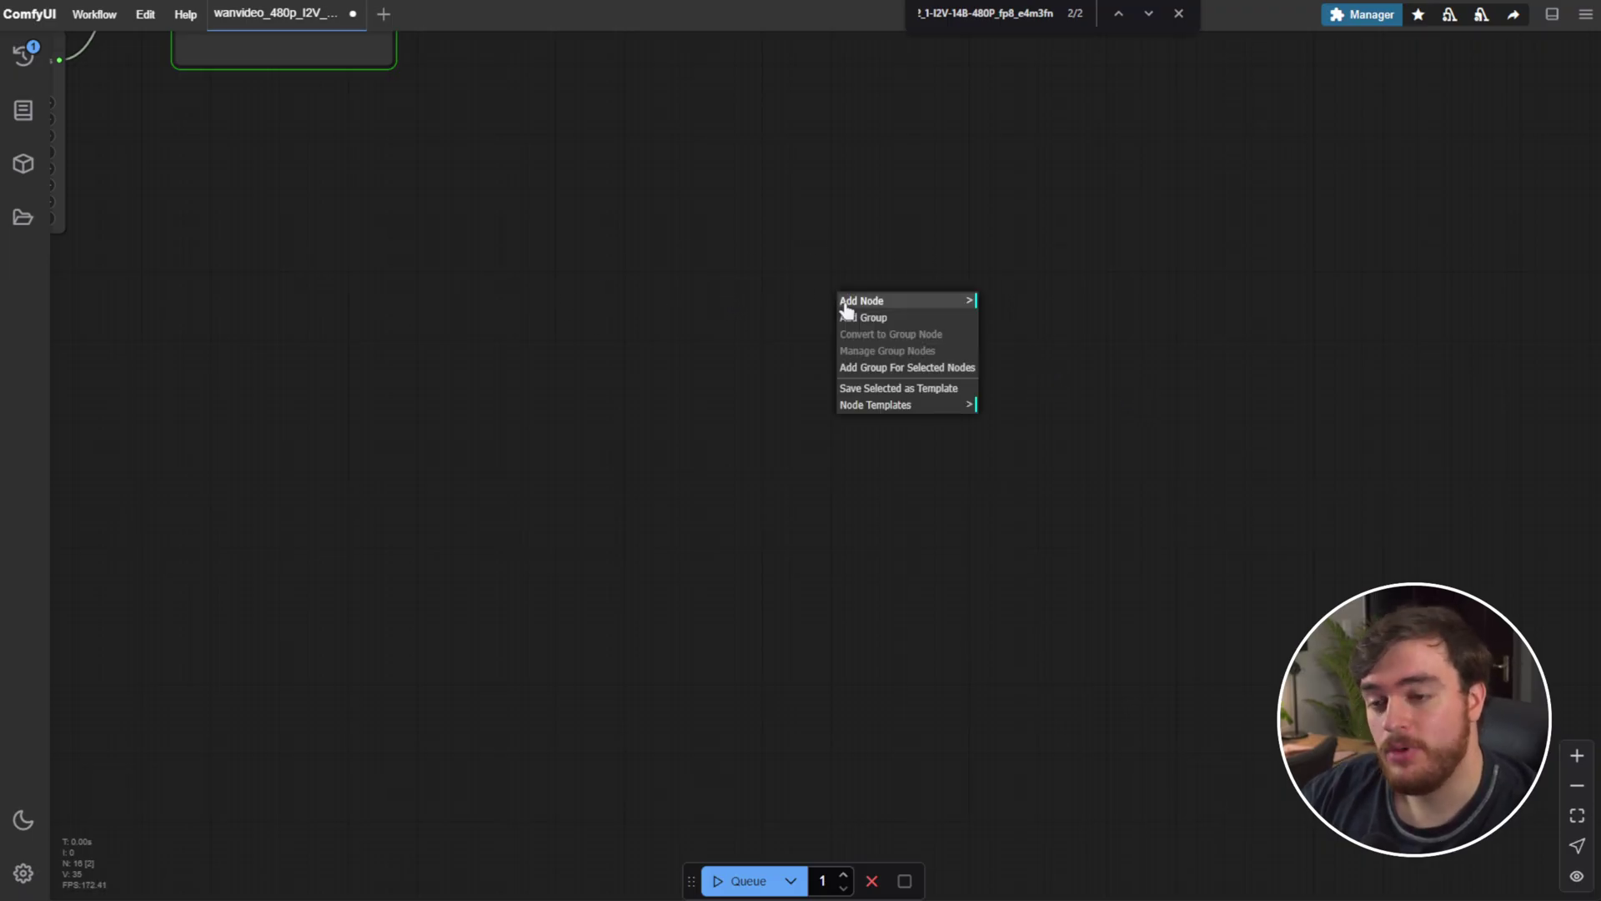
click(921, 303)
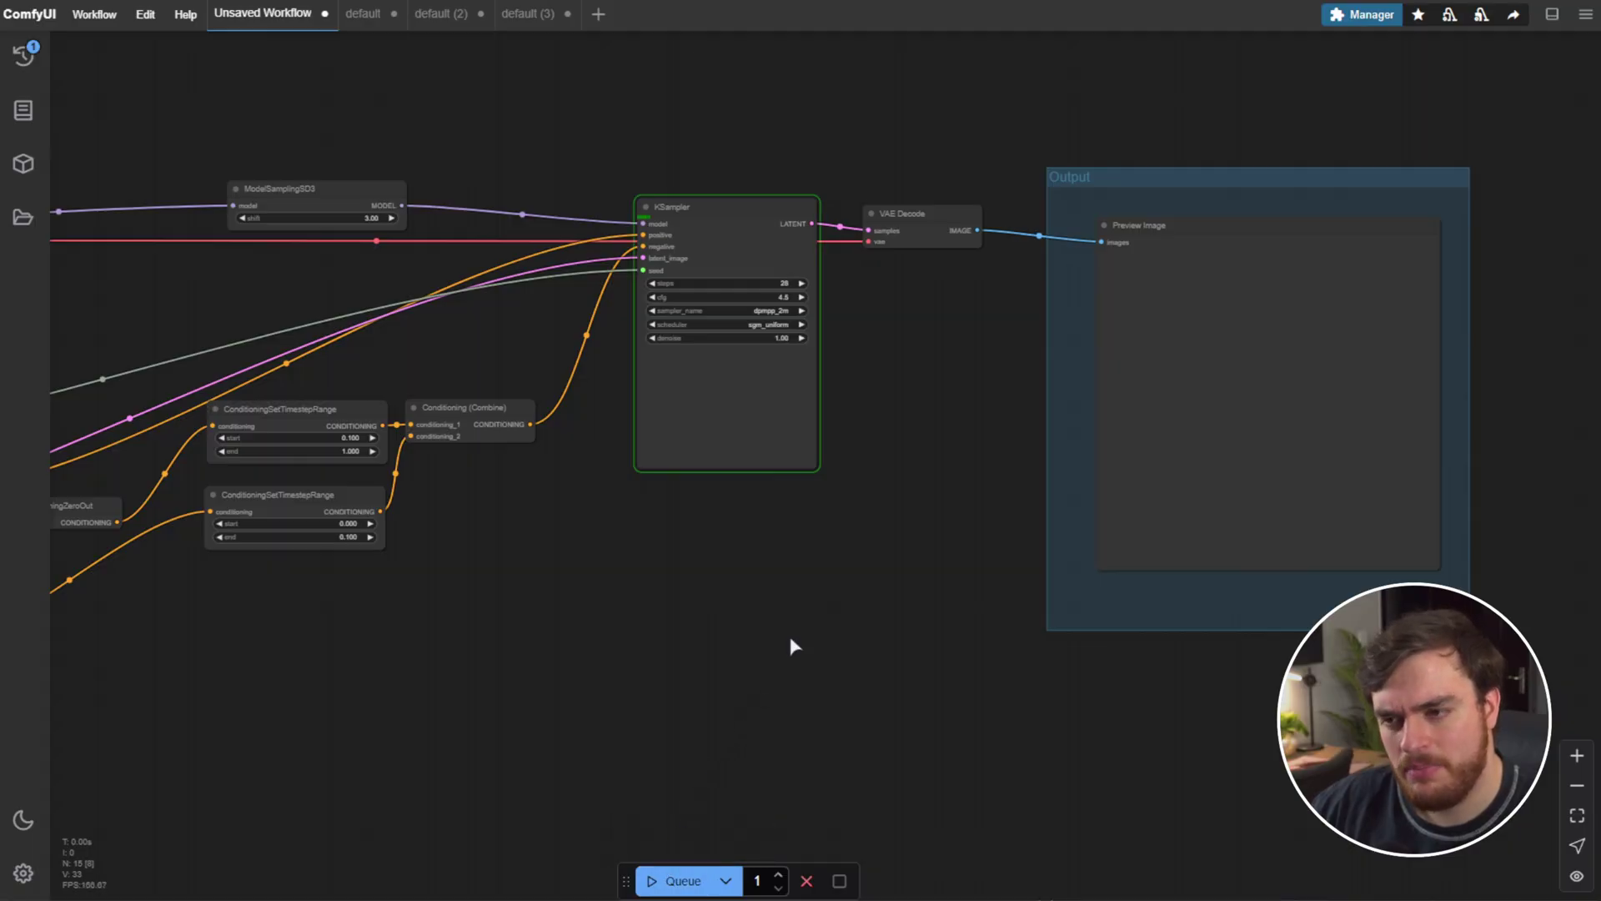
Step: Scroll around the Unsaved Workflow to inspect KSampler and the blurry Preview Image output
scroll(790, 636, right, 3)
scroll(742, 534, up, 2)
scroll(743, 565, up, 1)
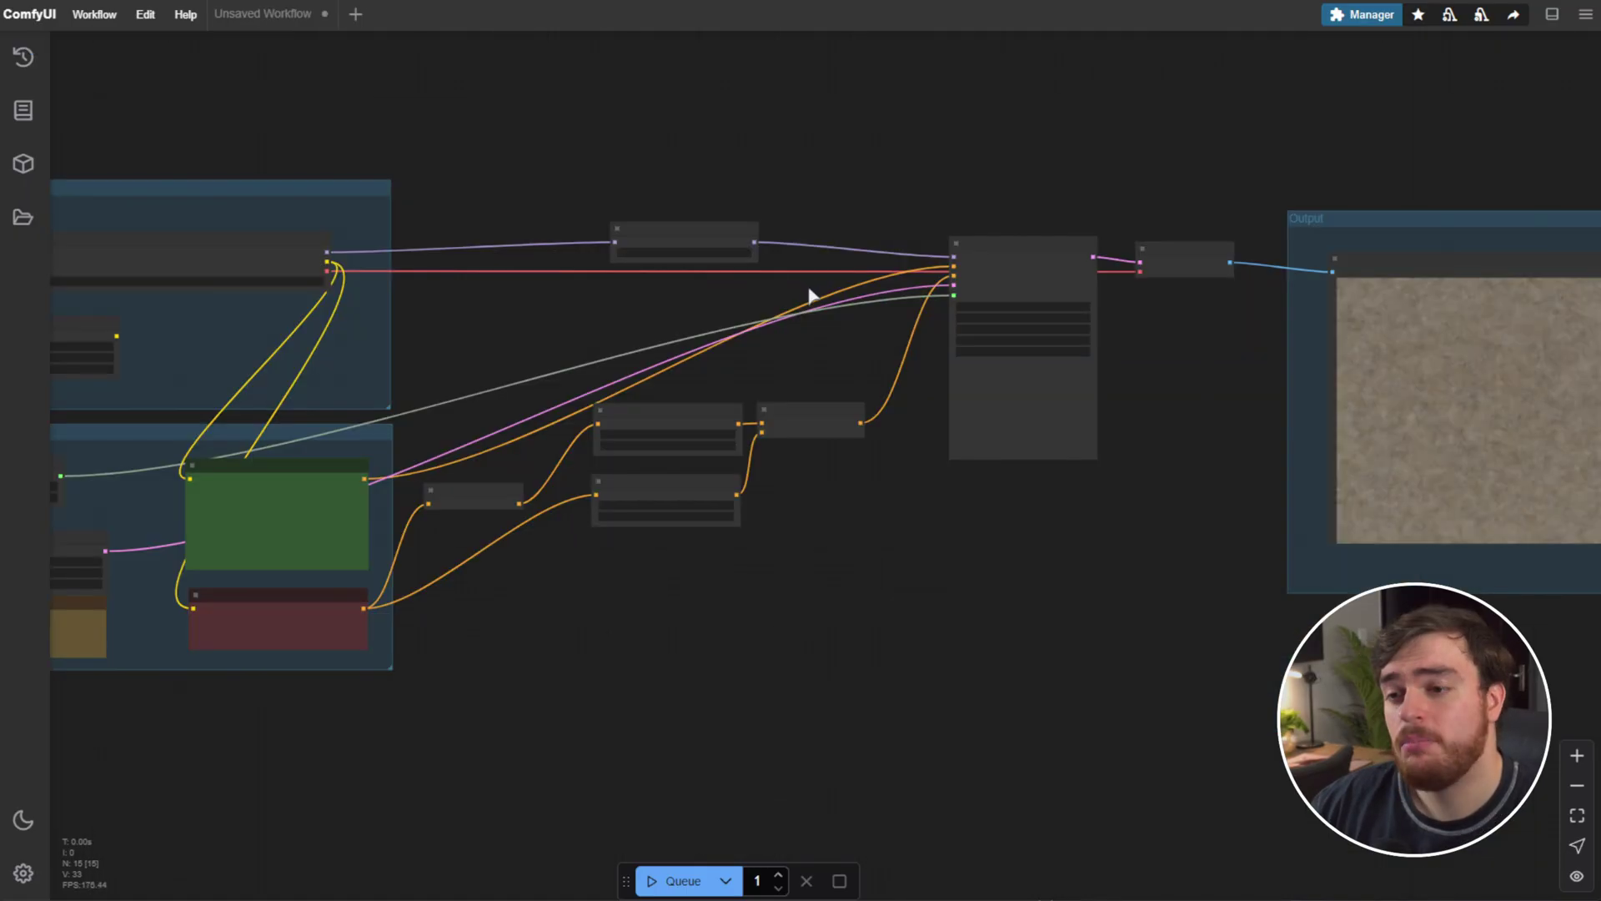
scroll(818, 300, up, 1)
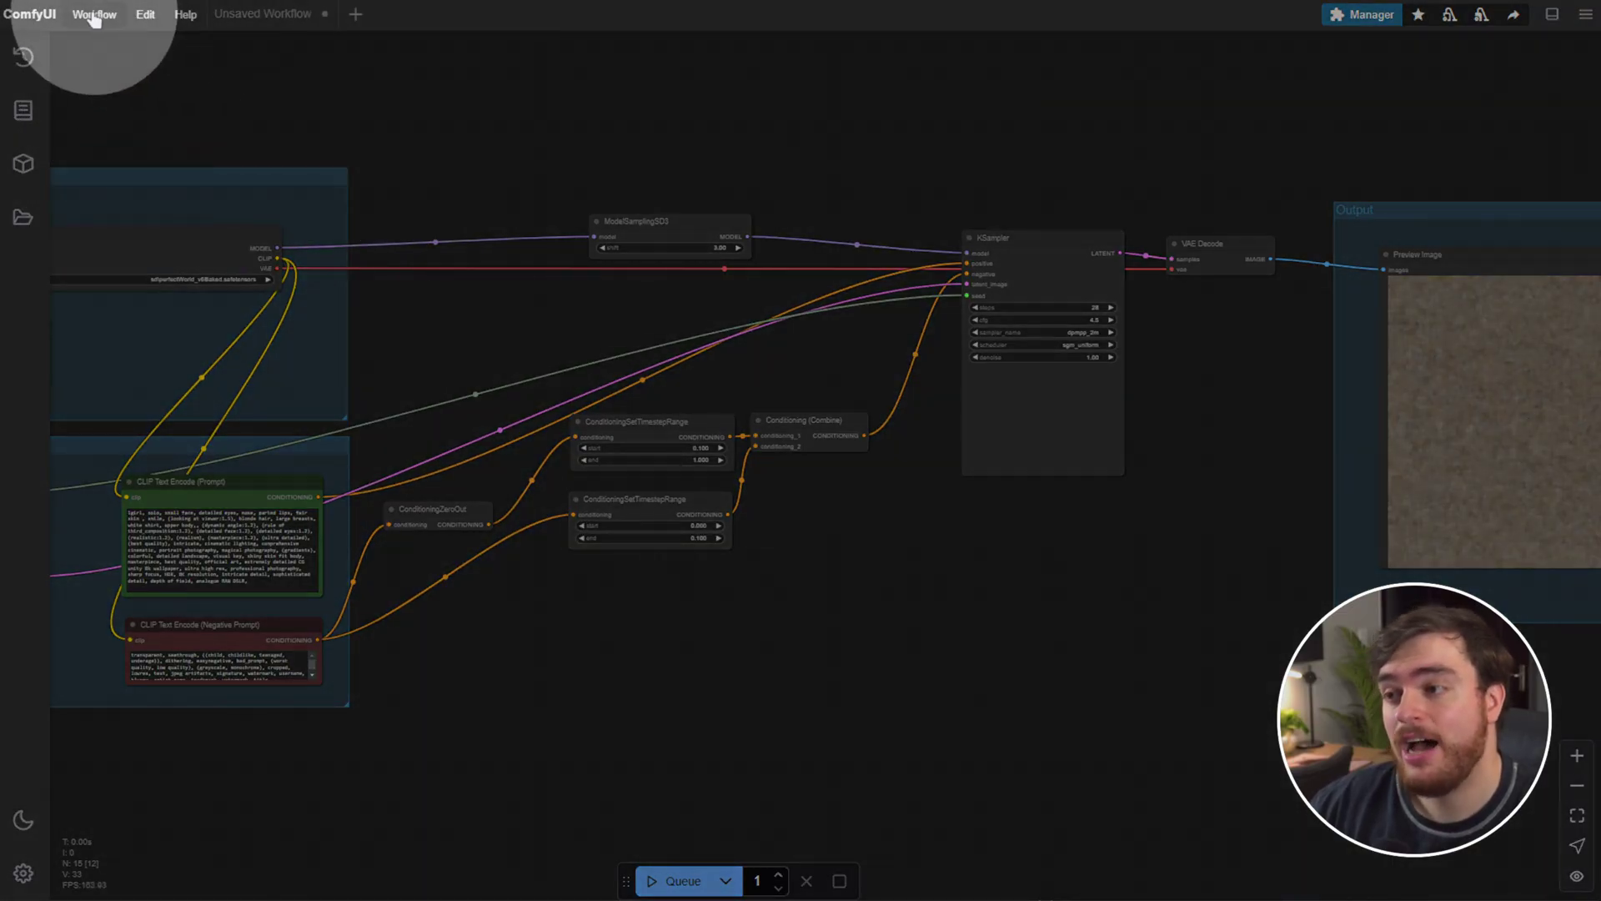
click(93, 14)
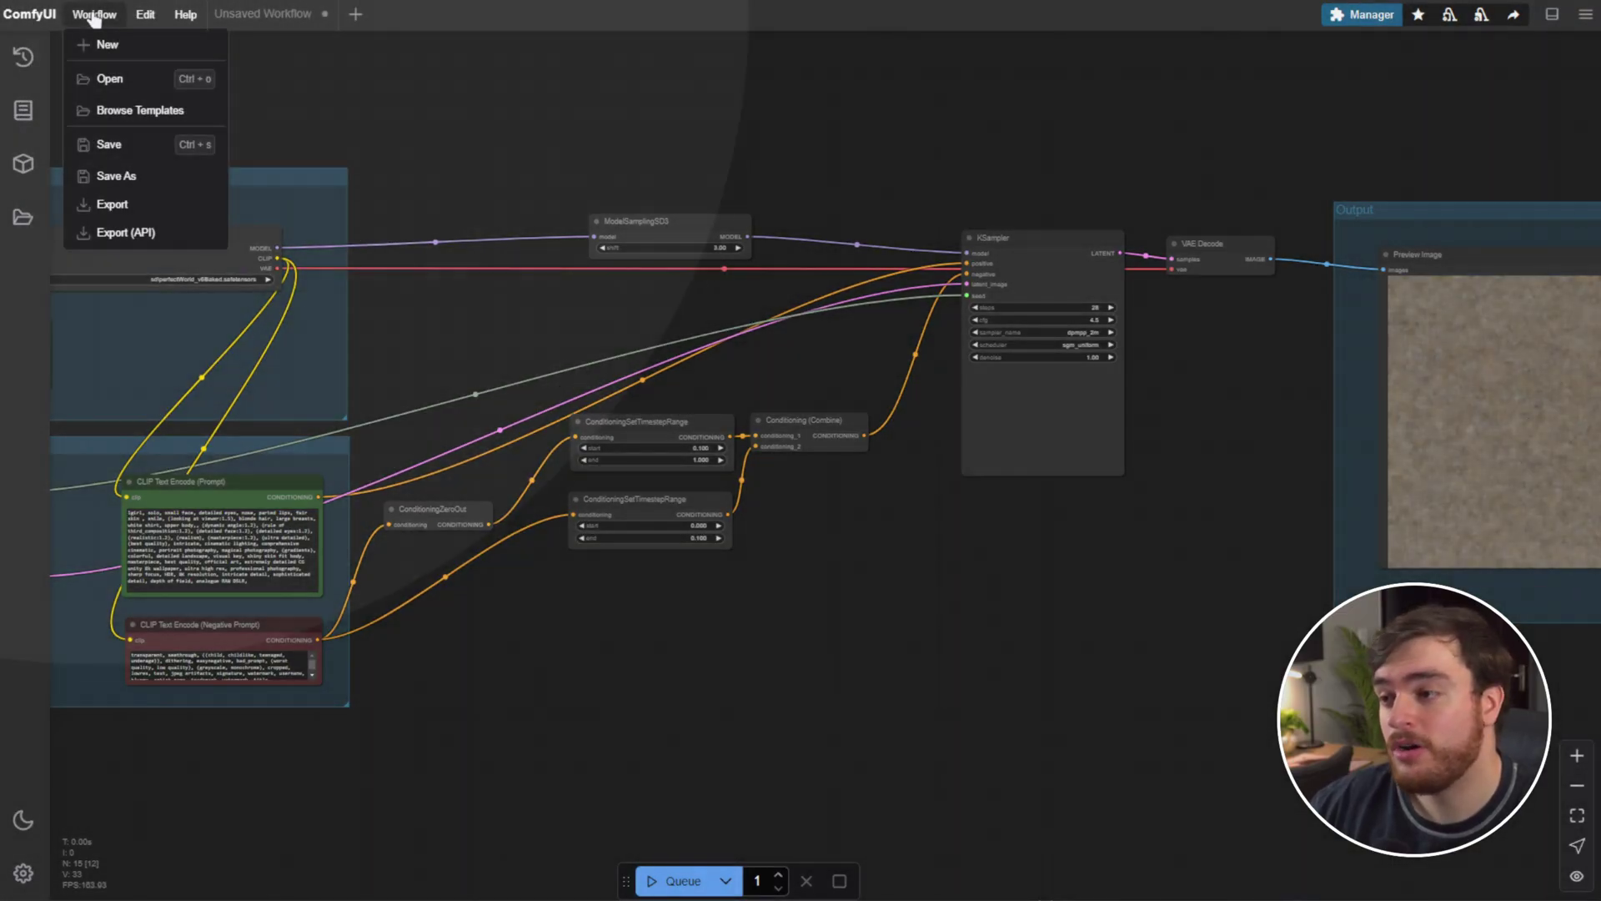
click(127, 109)
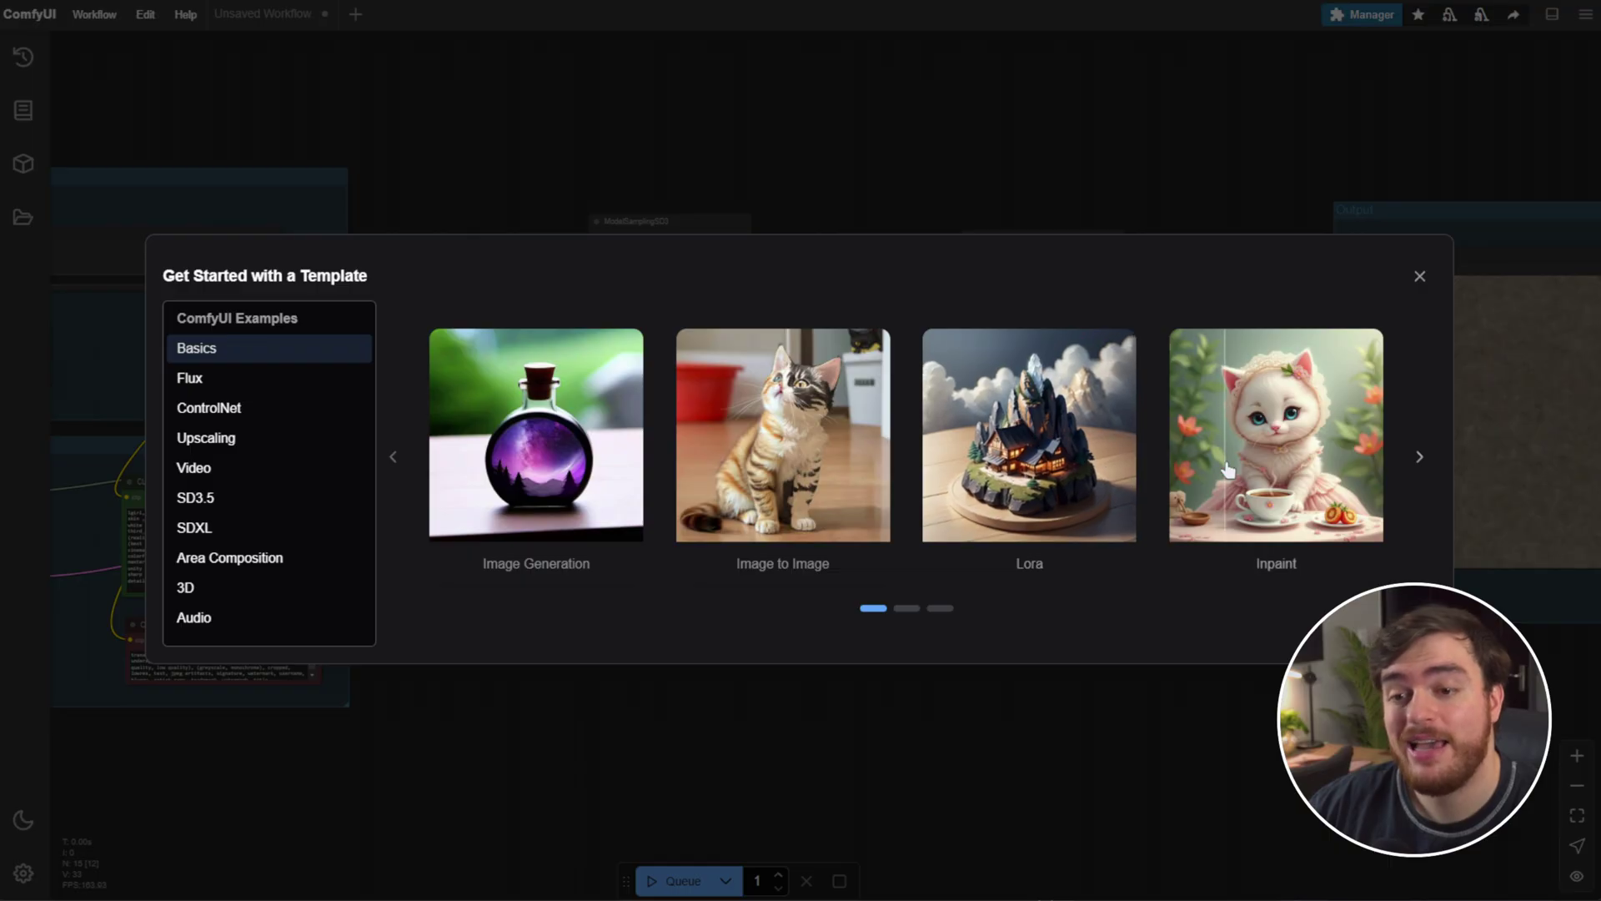
click(1418, 456)
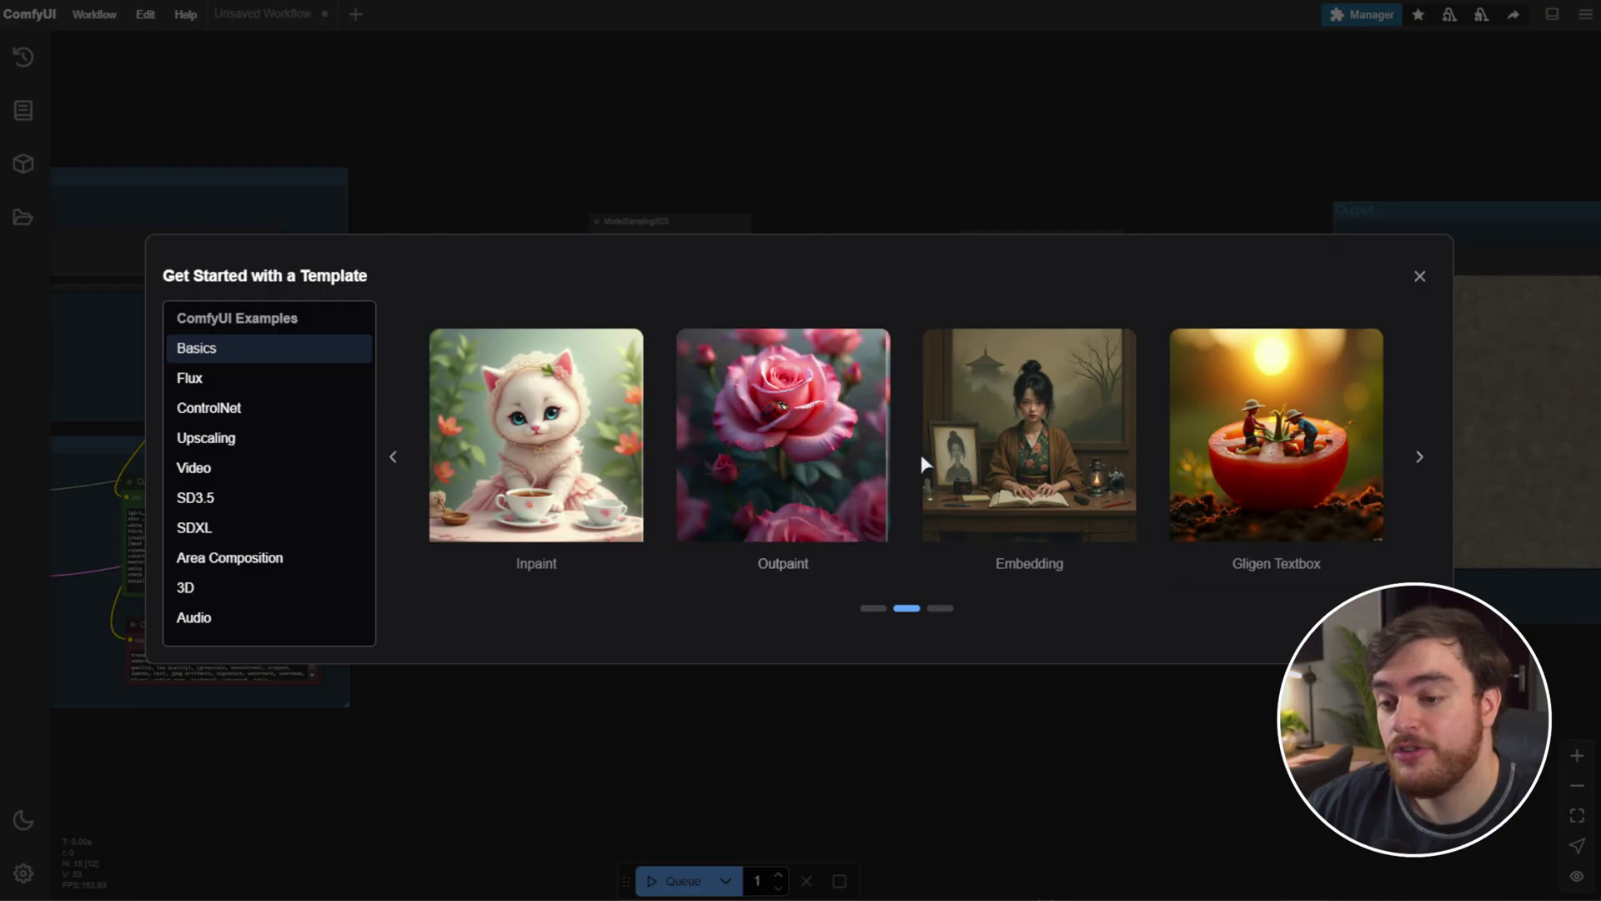
click(271, 382)
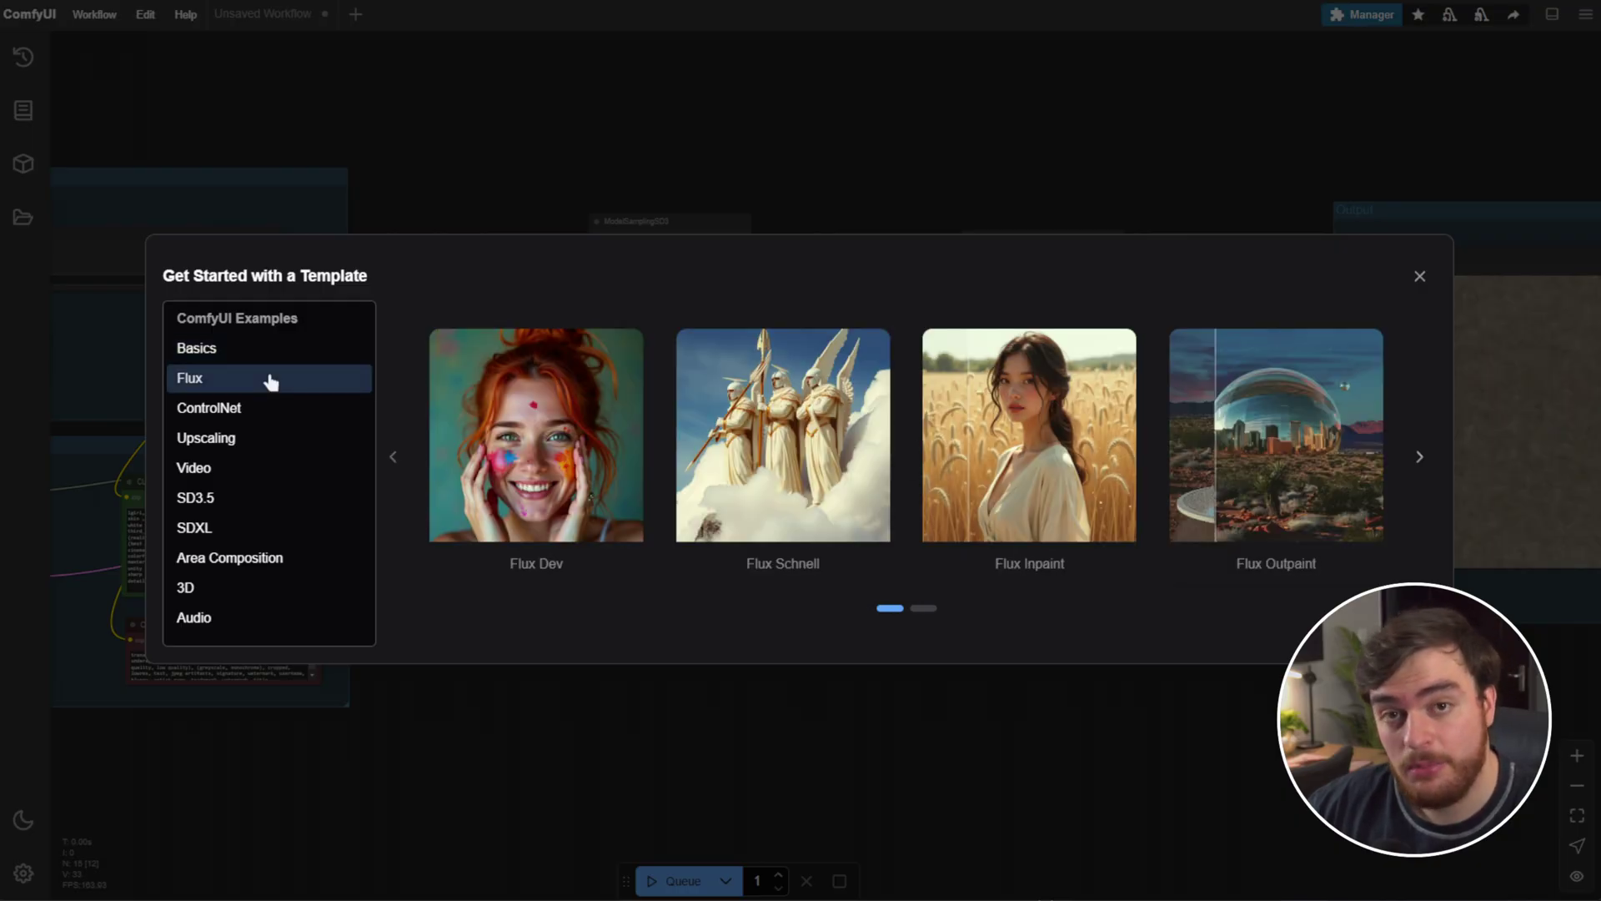
click(258, 501)
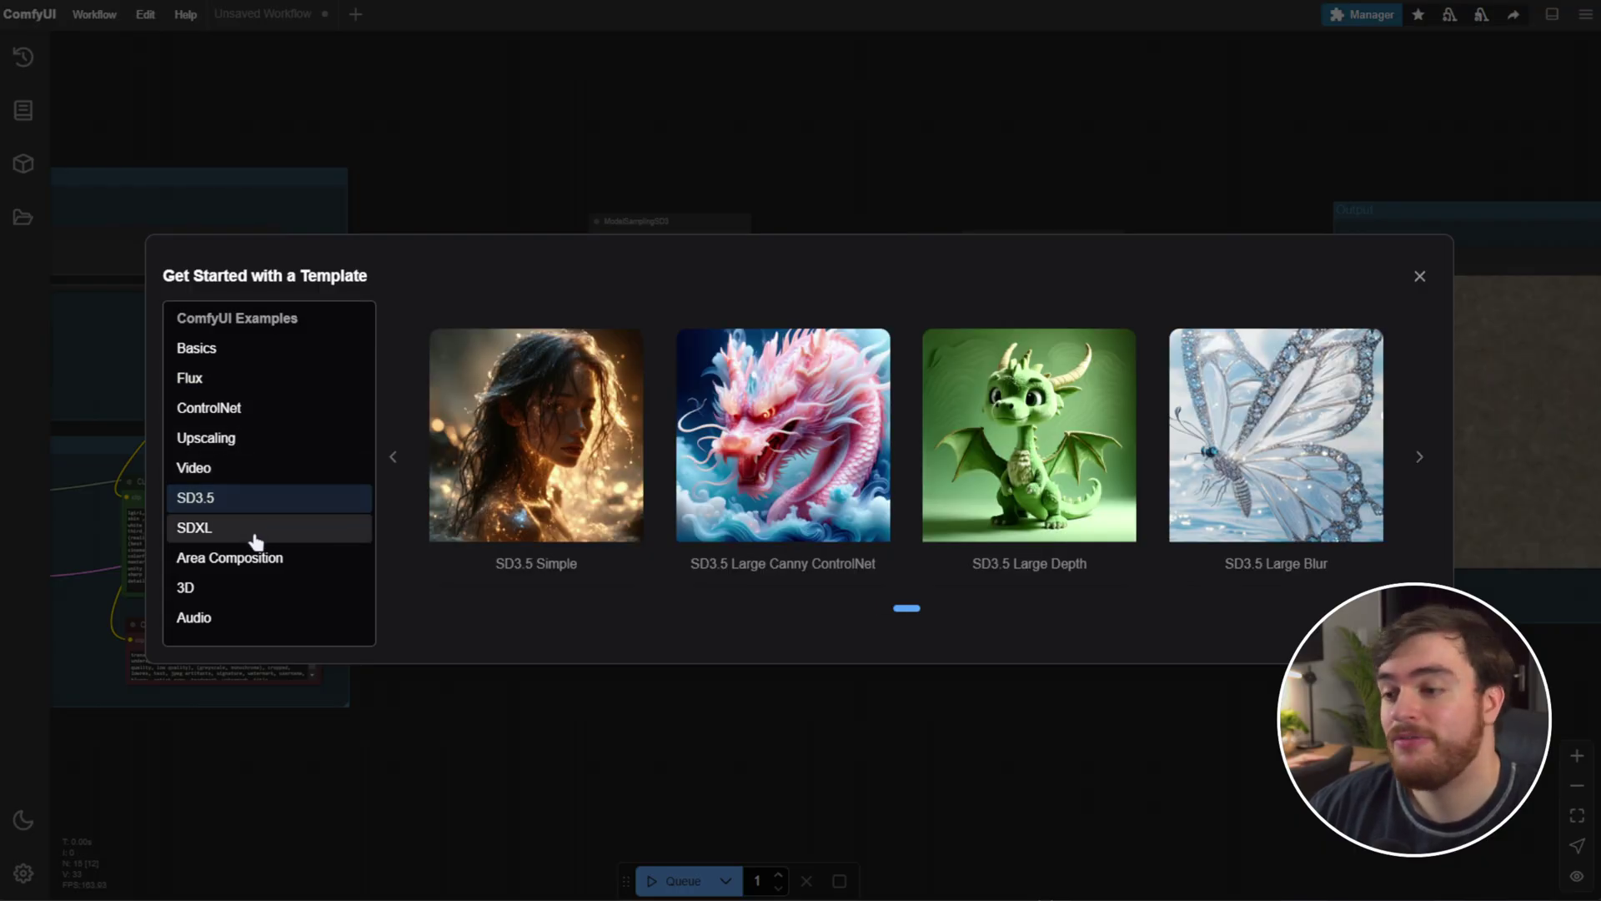
click(256, 542)
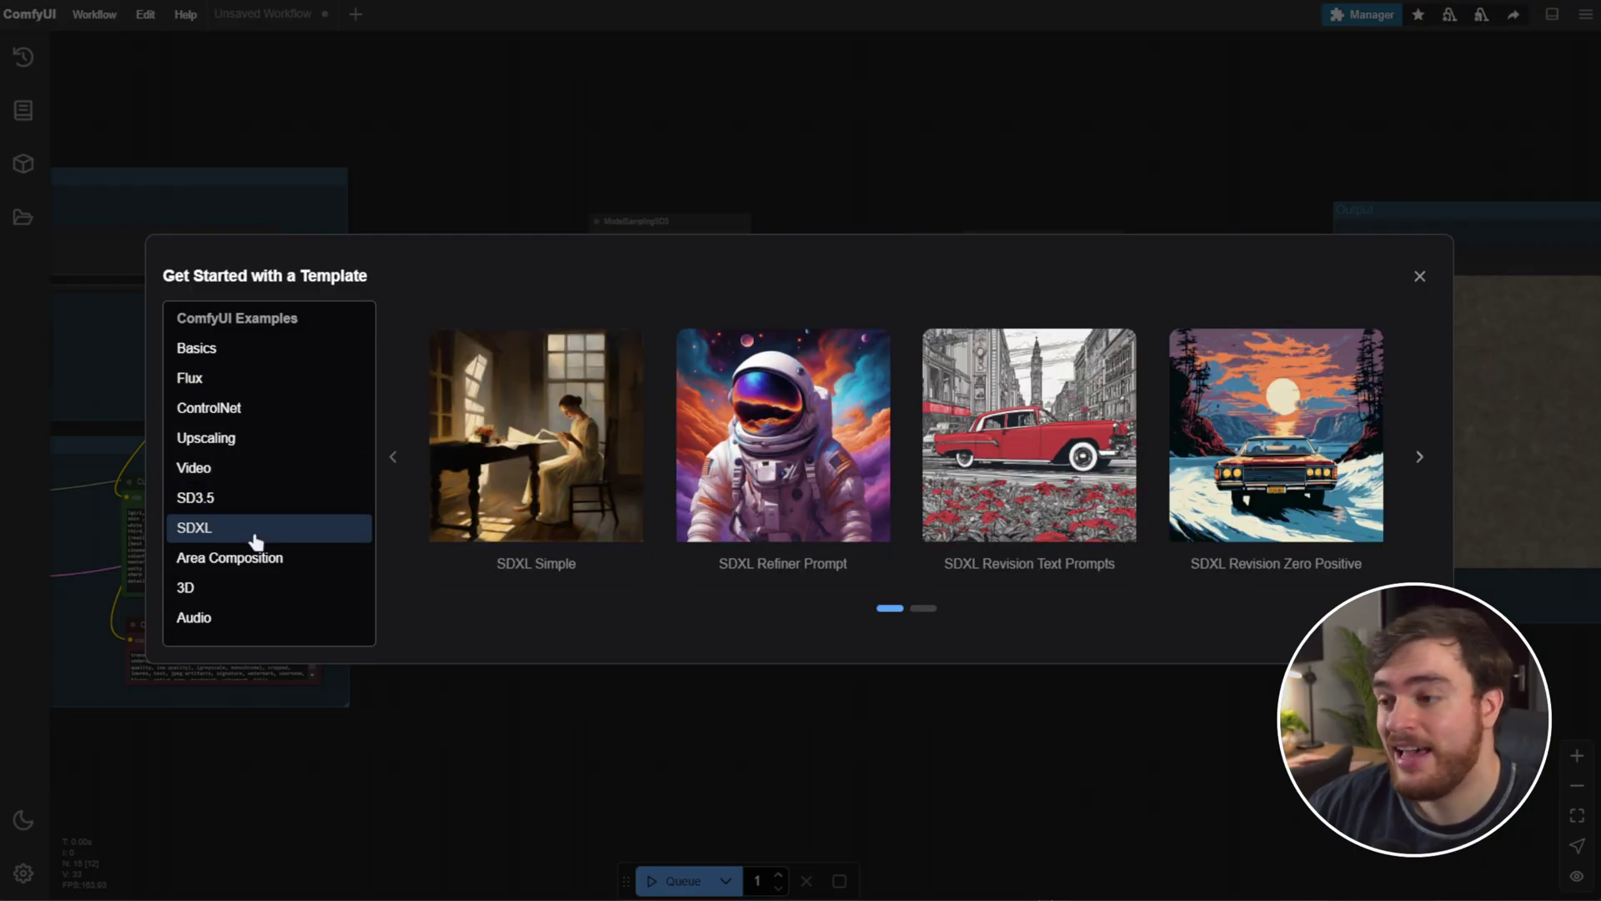
click(307, 413)
click(296, 439)
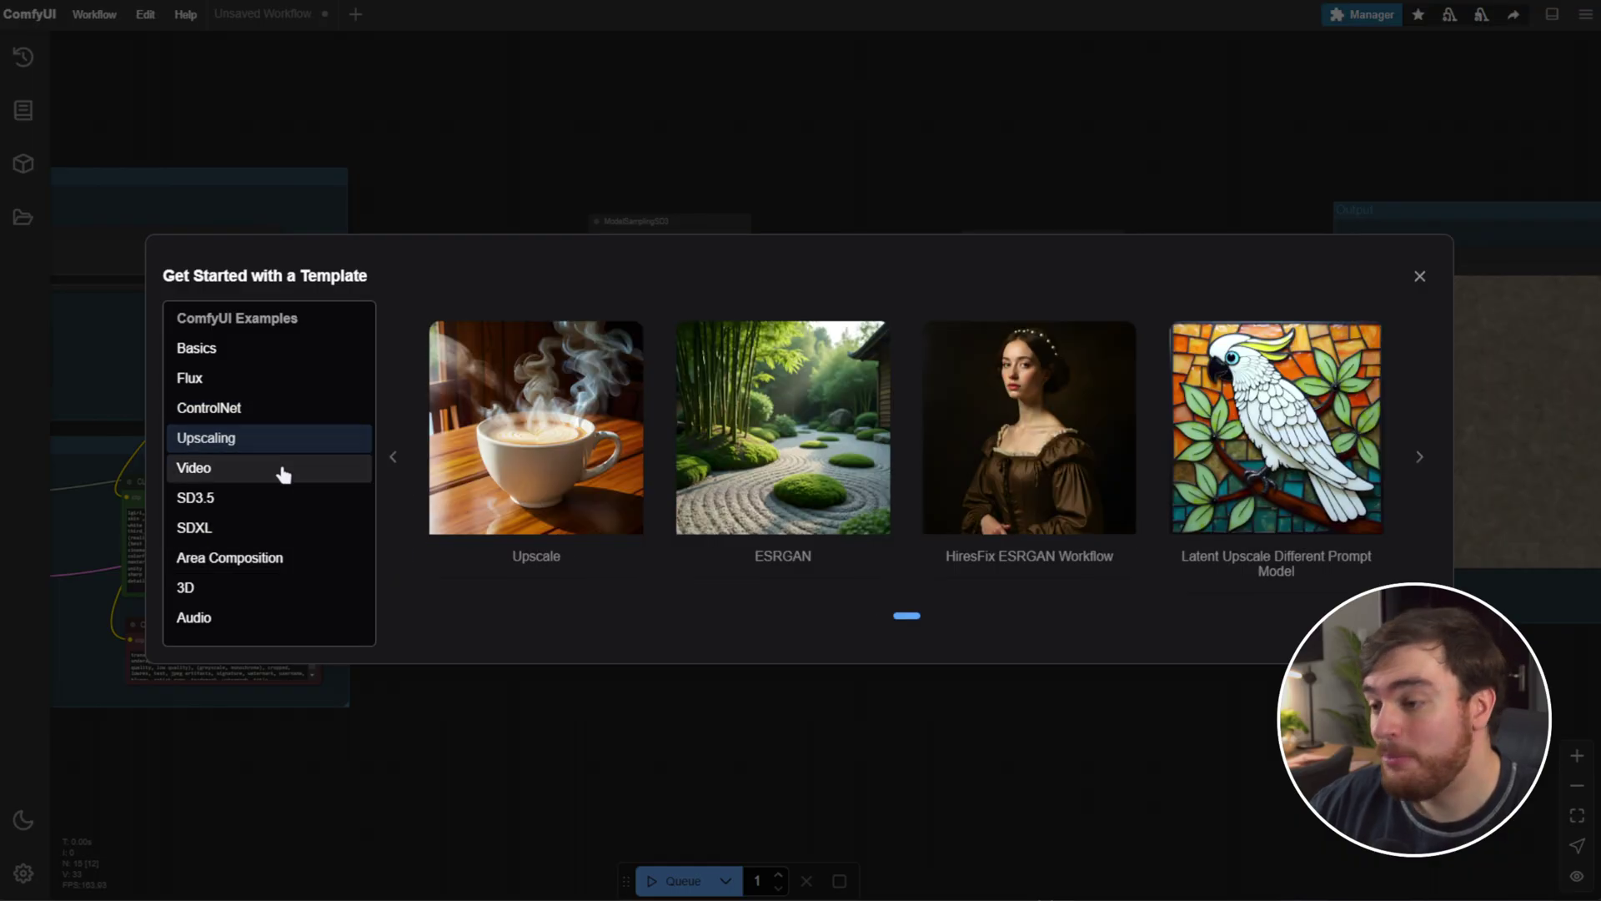
click(281, 472)
click(261, 559)
click(283, 594)
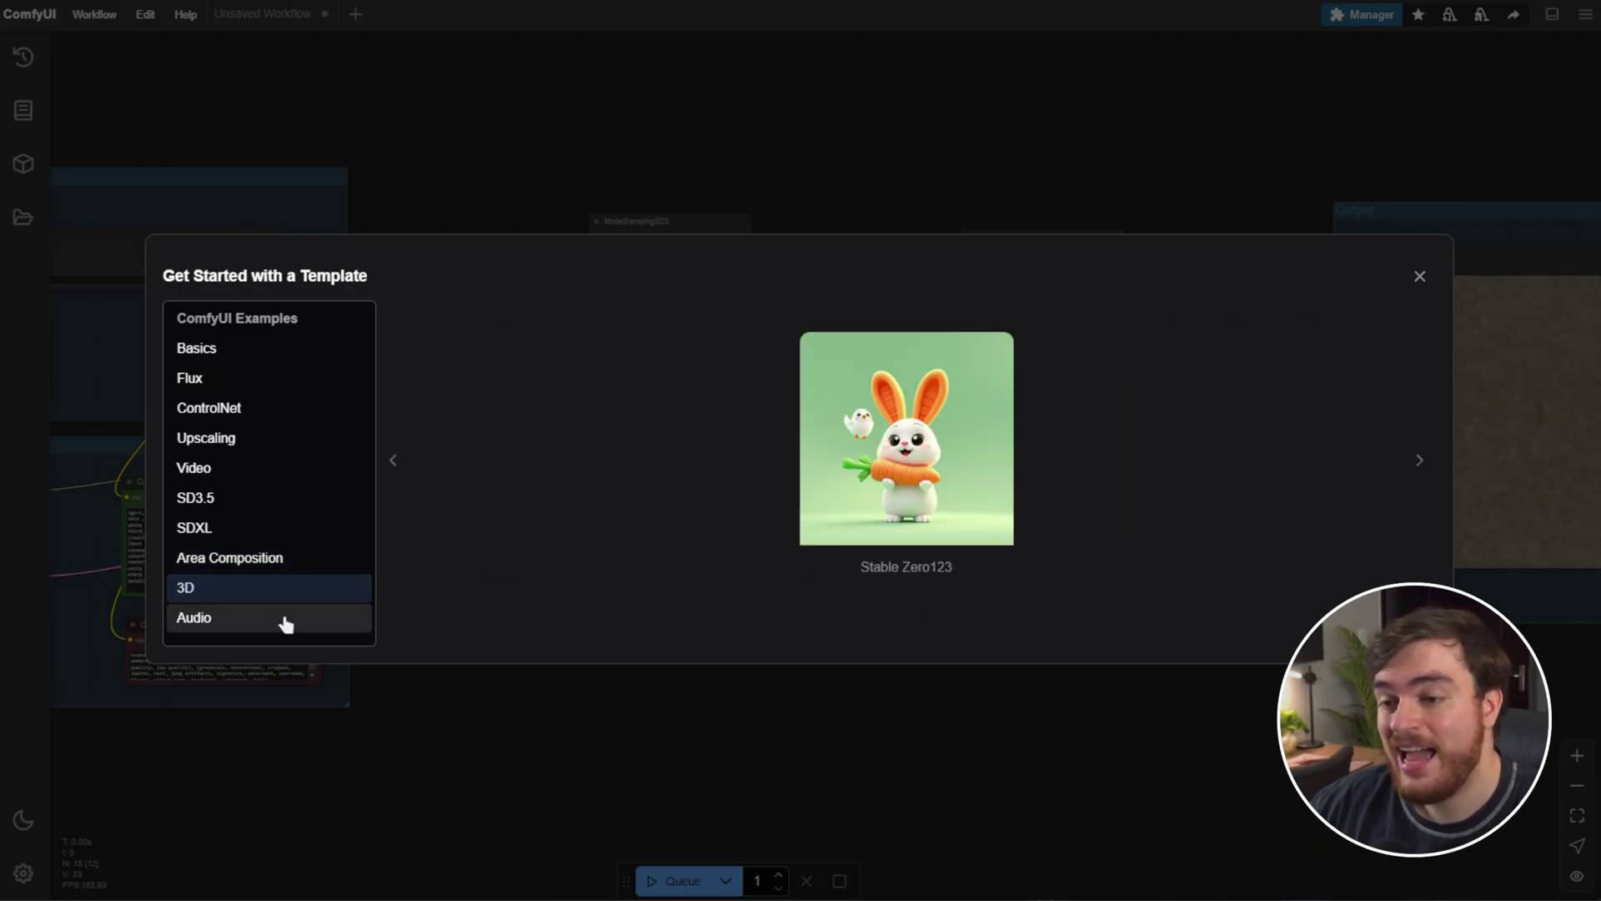
click(287, 624)
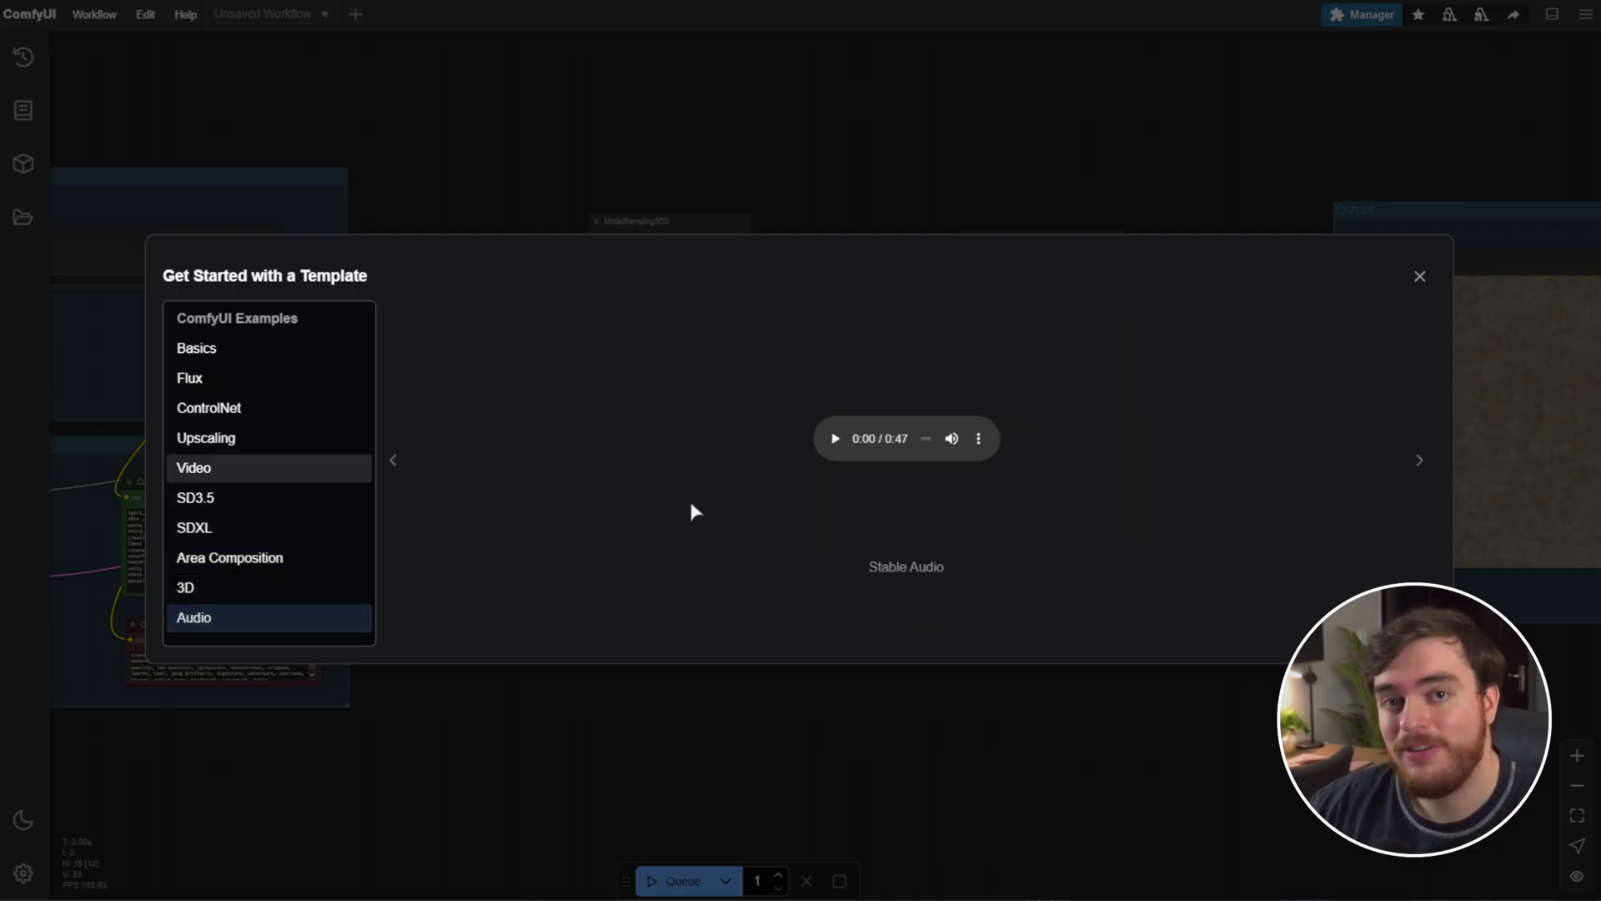
click(1419, 276)
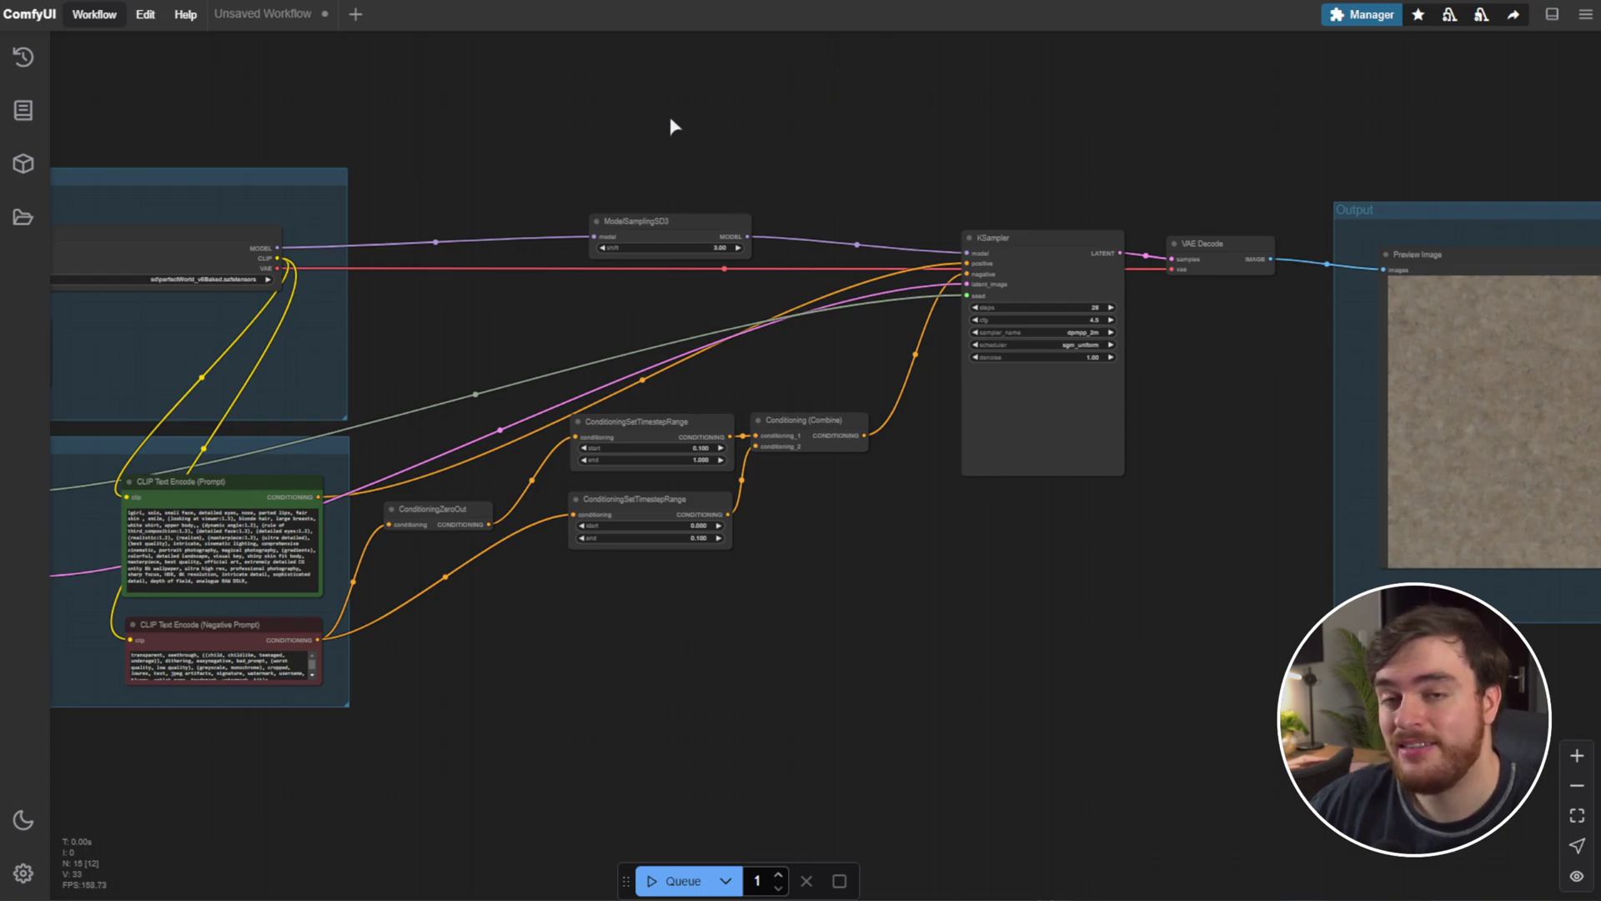
Step: Load the Image Generation template from Workflow > Browse Templates
click(94, 14)
click(125, 110)
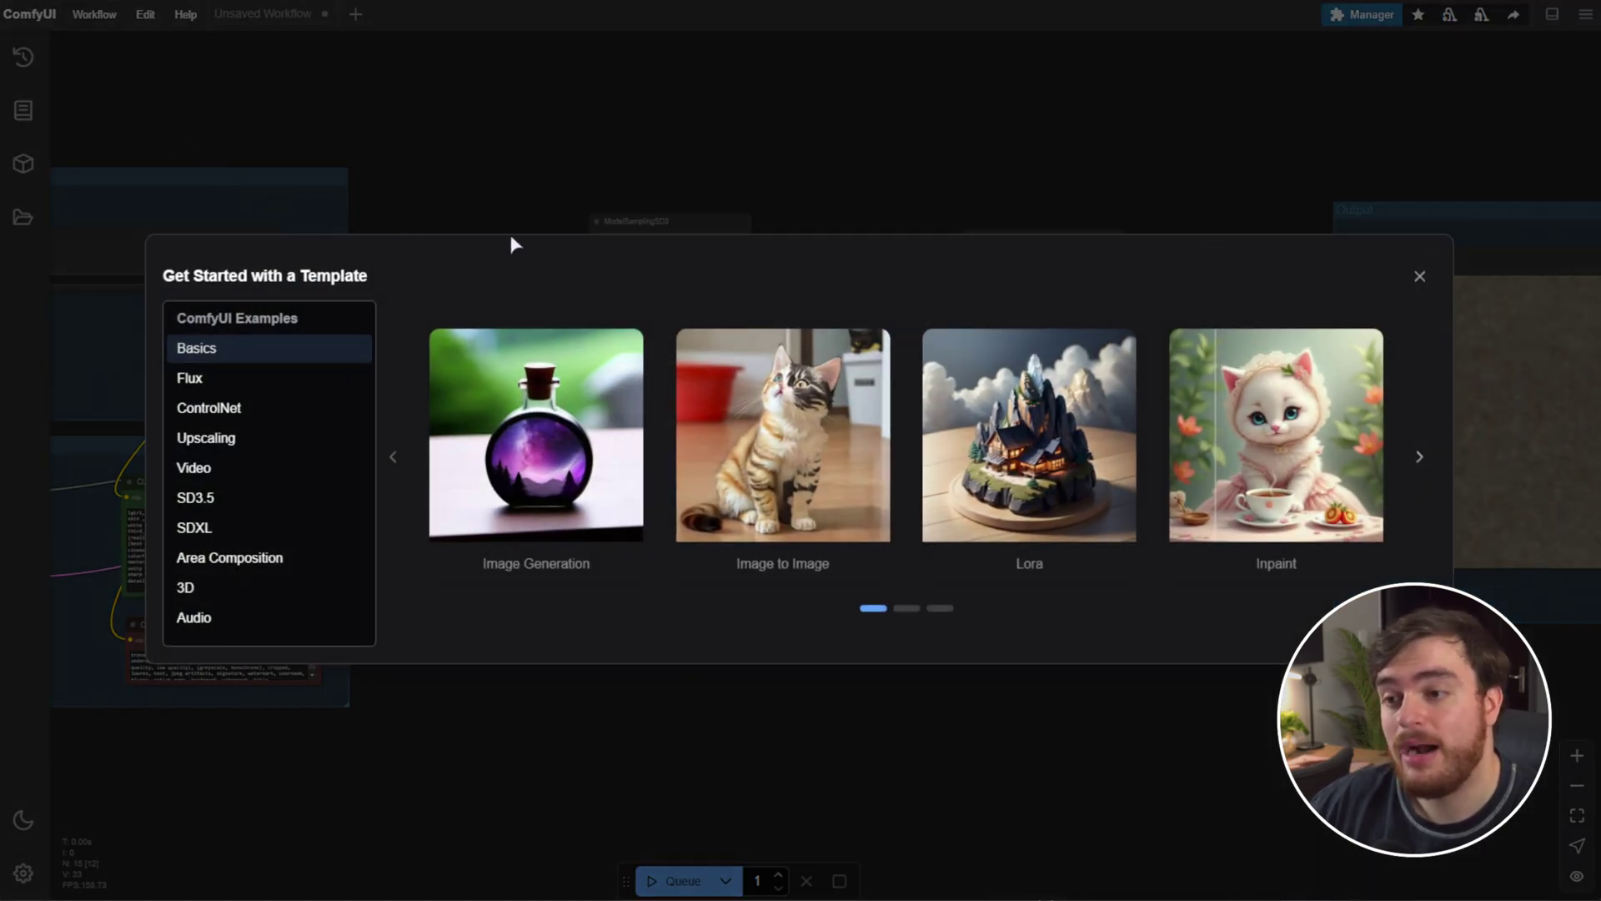
click(498, 405)
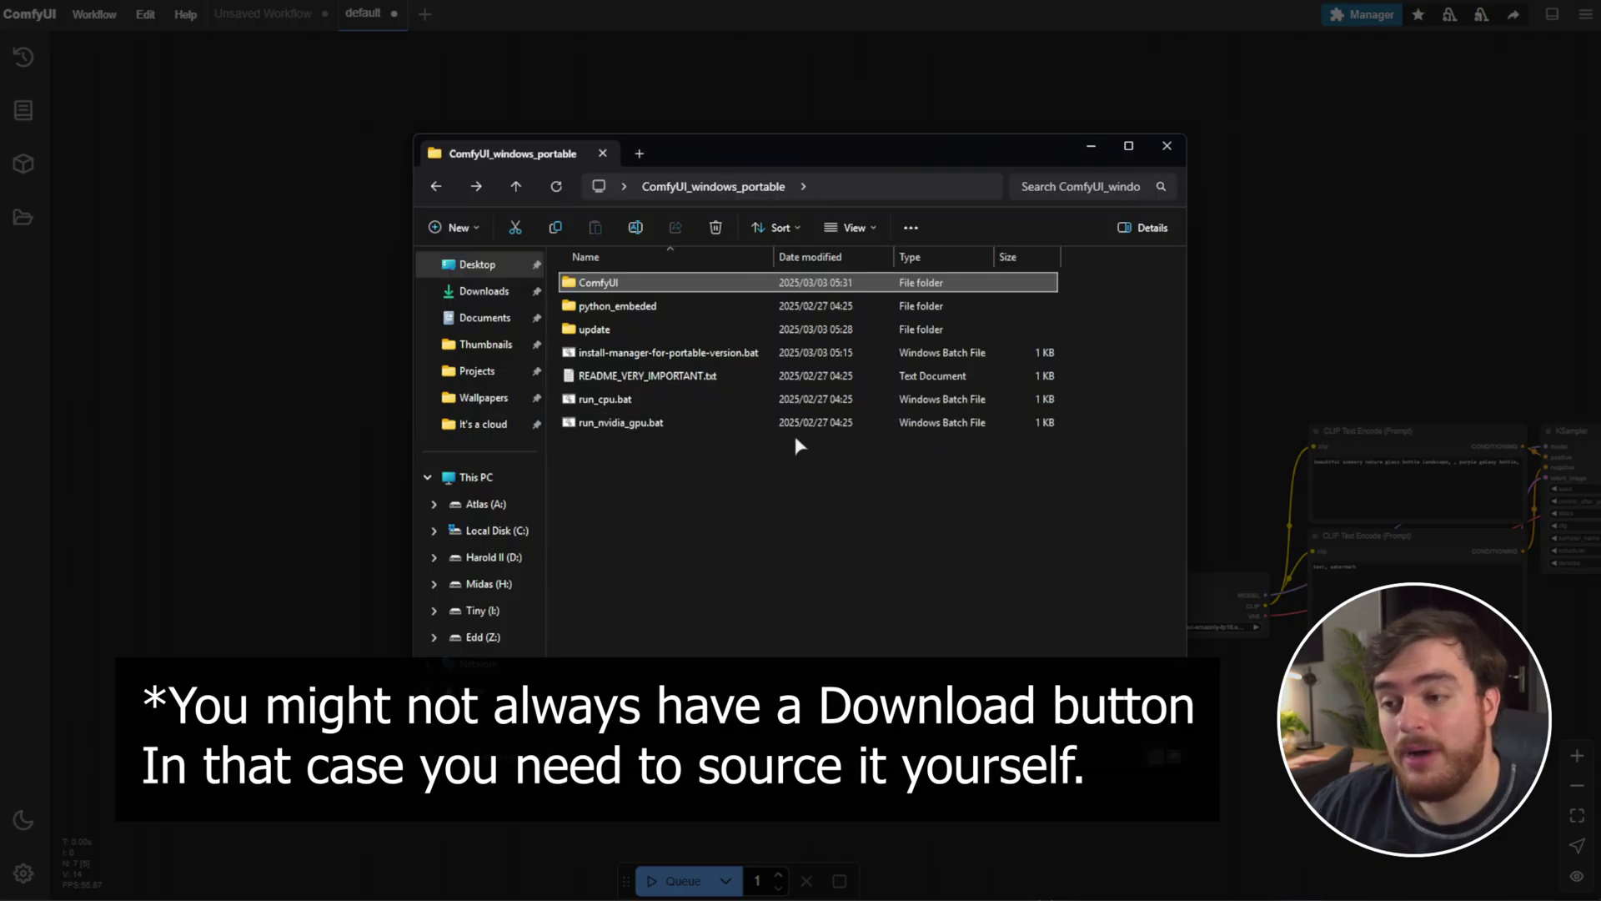
Step: Browse into ComfyUI\models\checkpoints to confirm v1-5-pruned-emaonly-fp16.safetensors is present
double_click(818, 285)
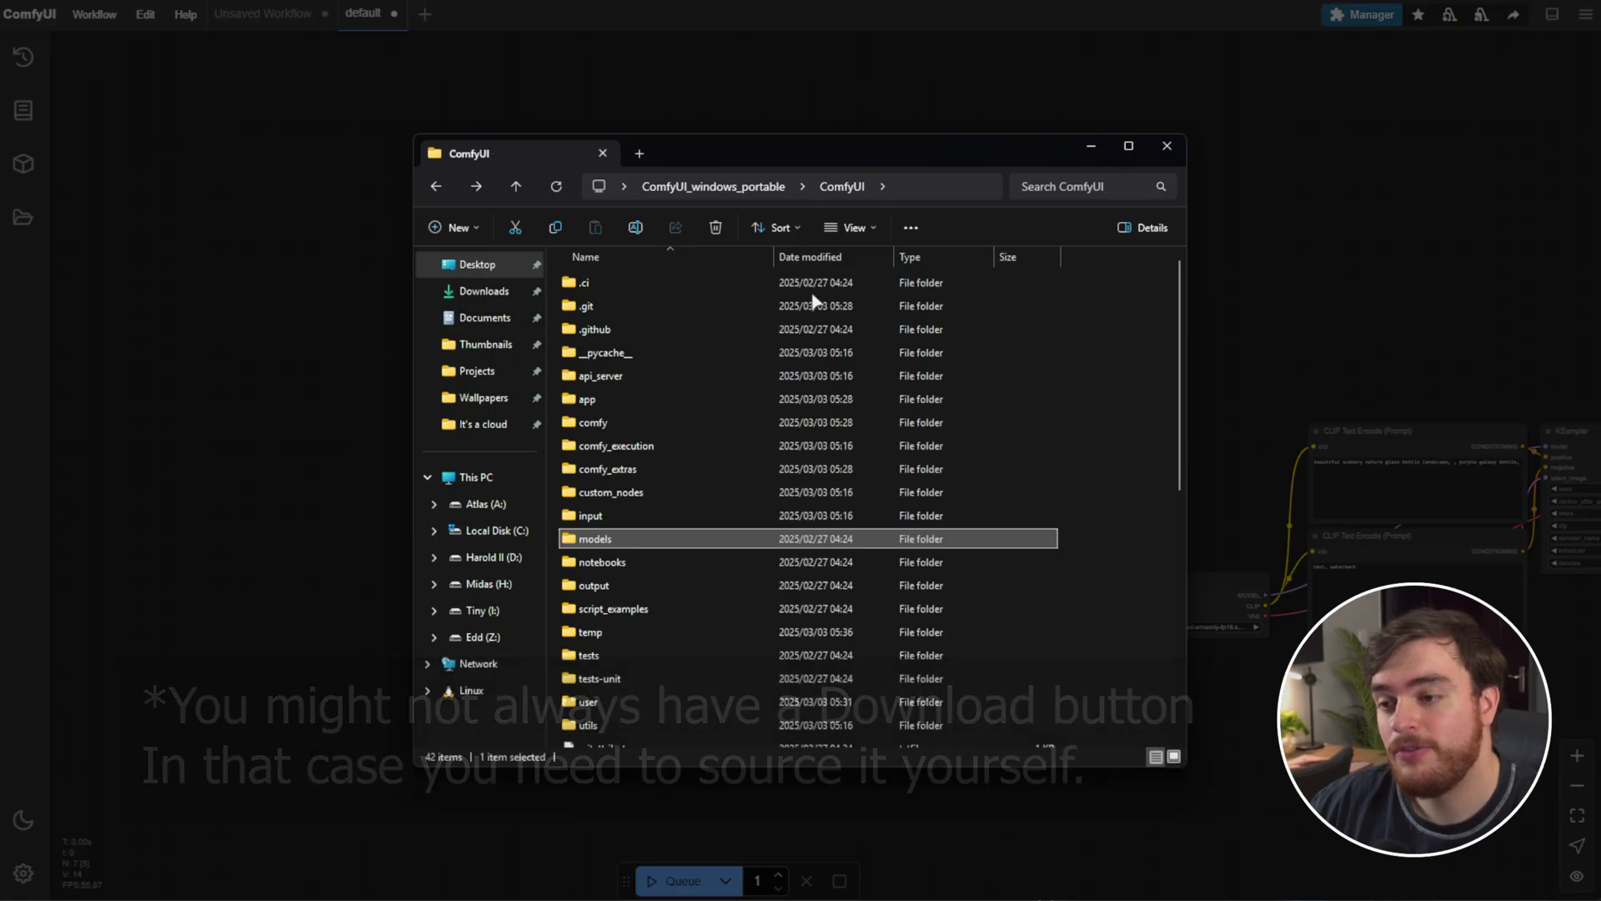
double_click(680, 538)
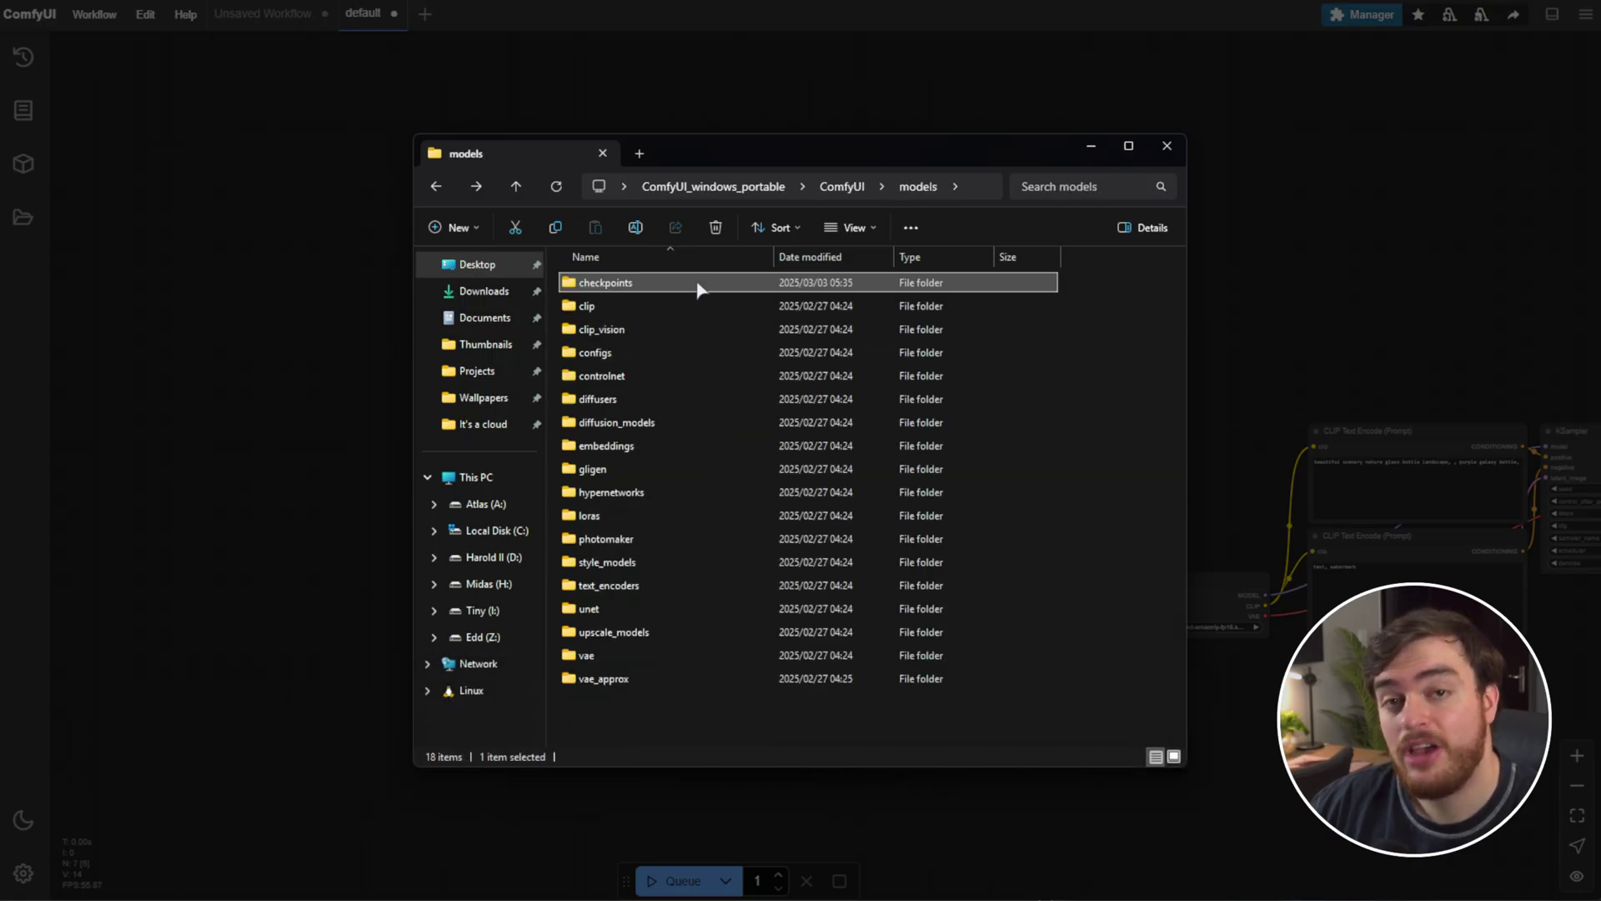
double_click(697, 284)
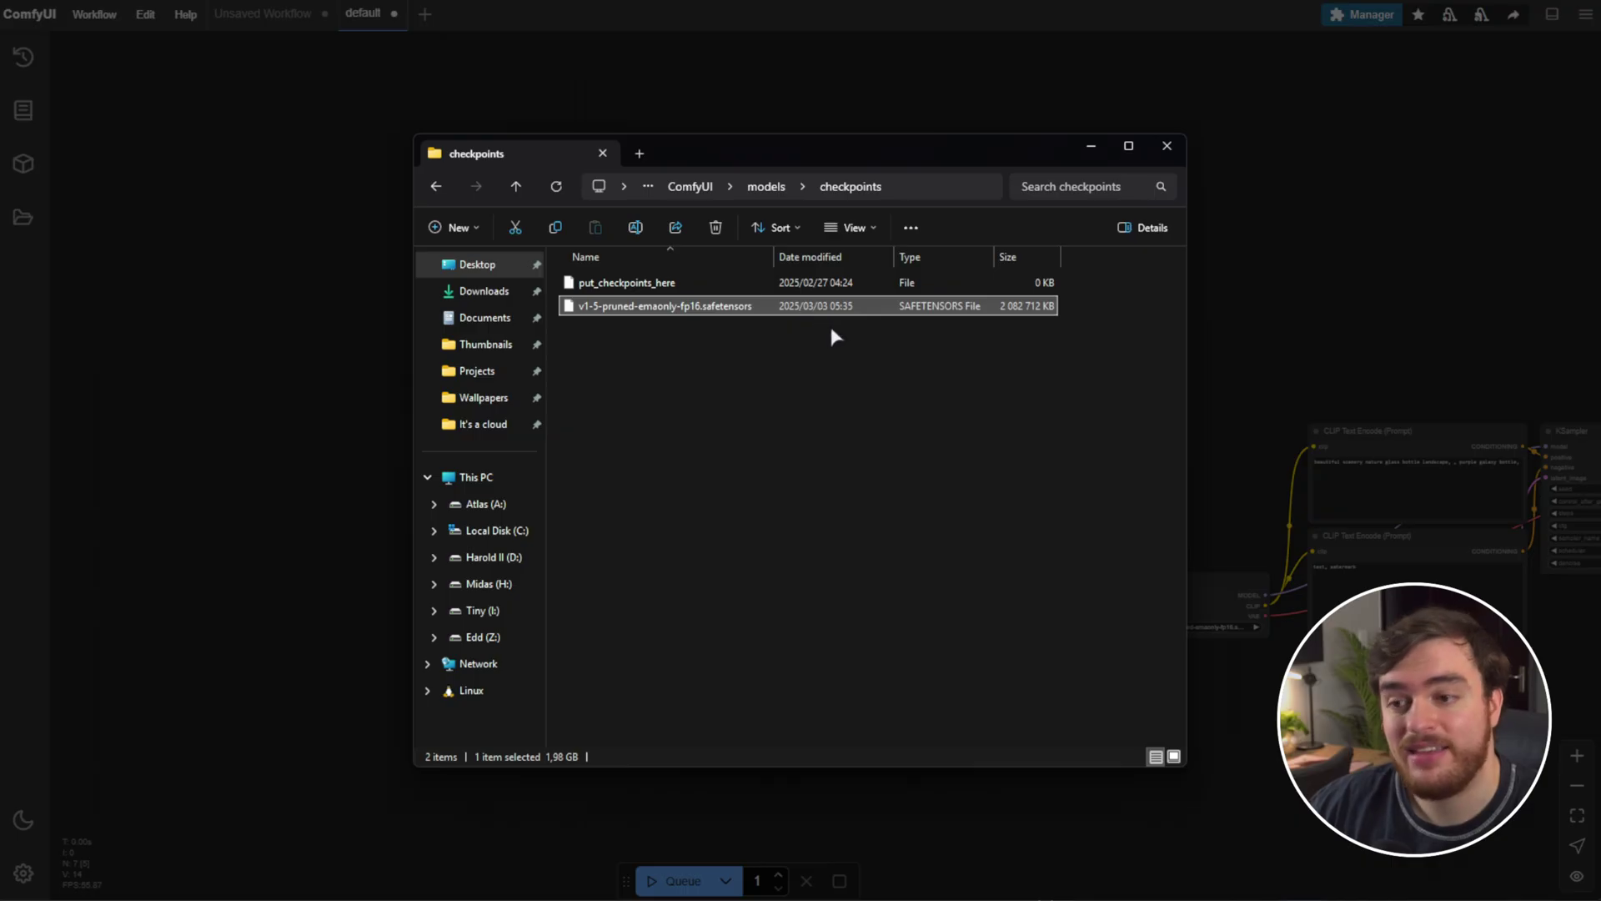
Step: Back in ComfyUI, dismiss the Missing Models warning and fit the whole workflow into view
key(alt+Tab)
click(1019, 315)
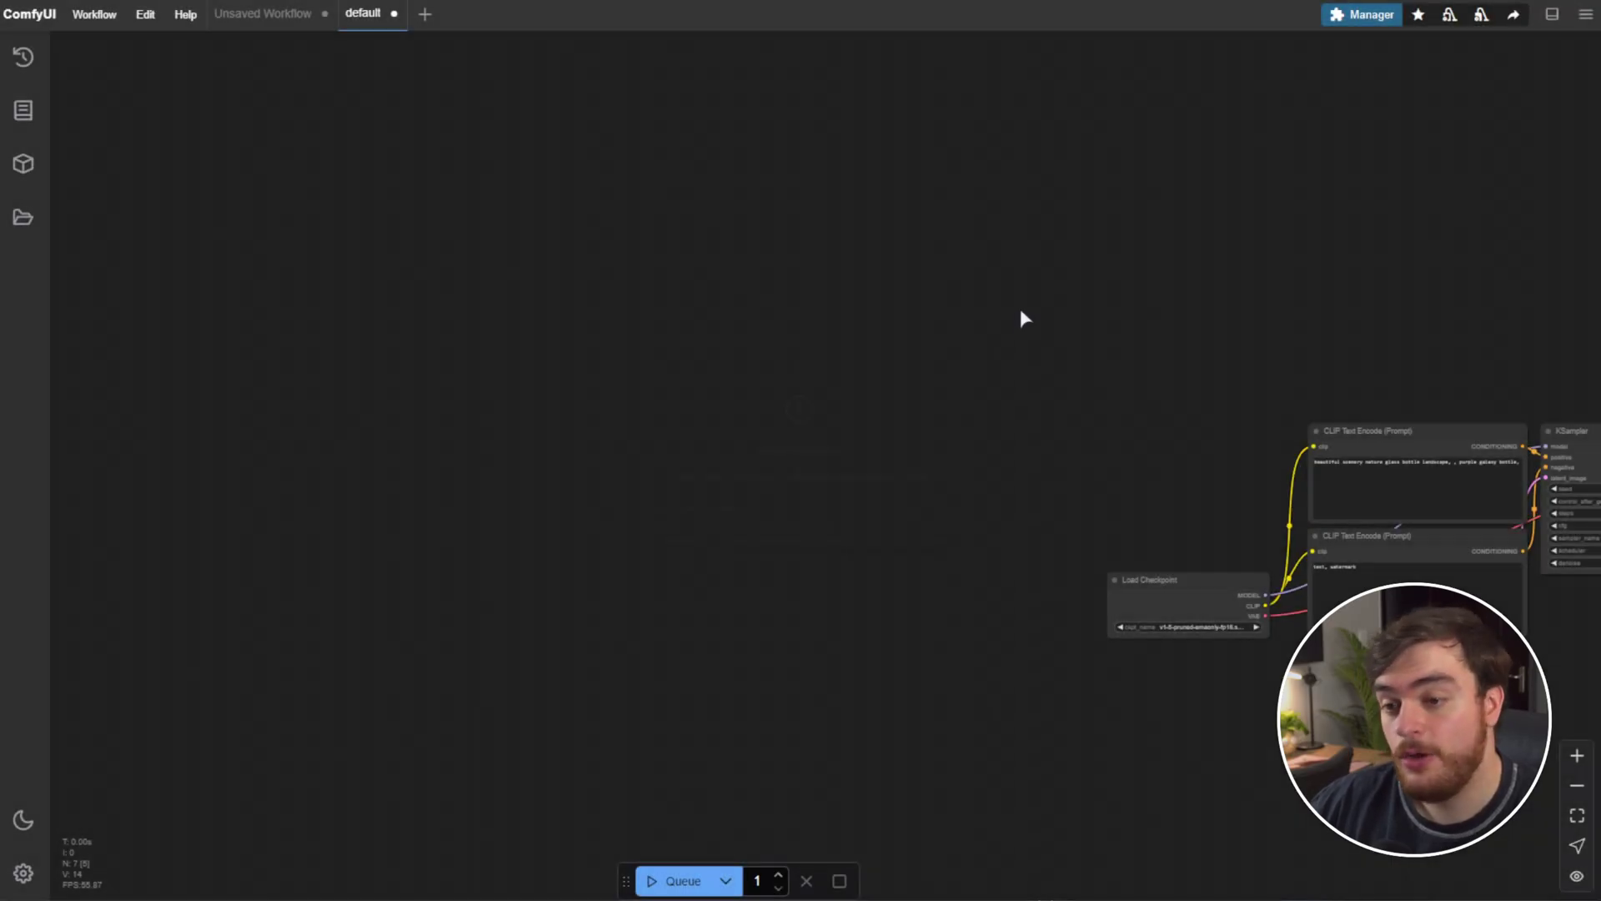
key(.)
drag(998, 247, 911, 185)
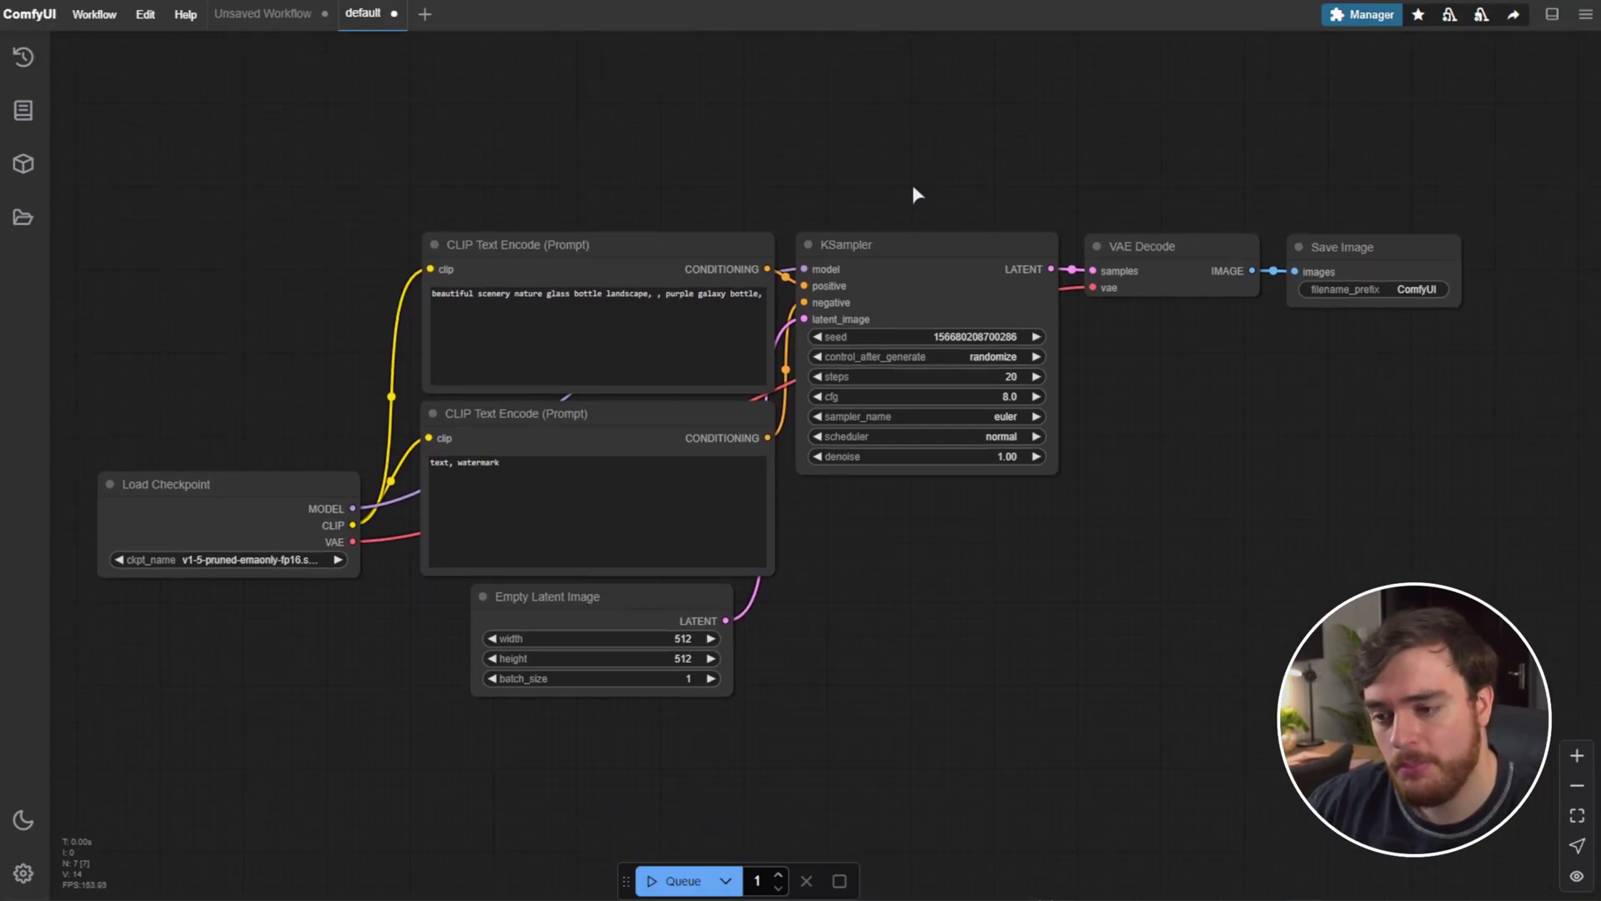
Step: Queue the workflow and zoom in on Save Image's purple galaxy-bottle result
click(660, 889)
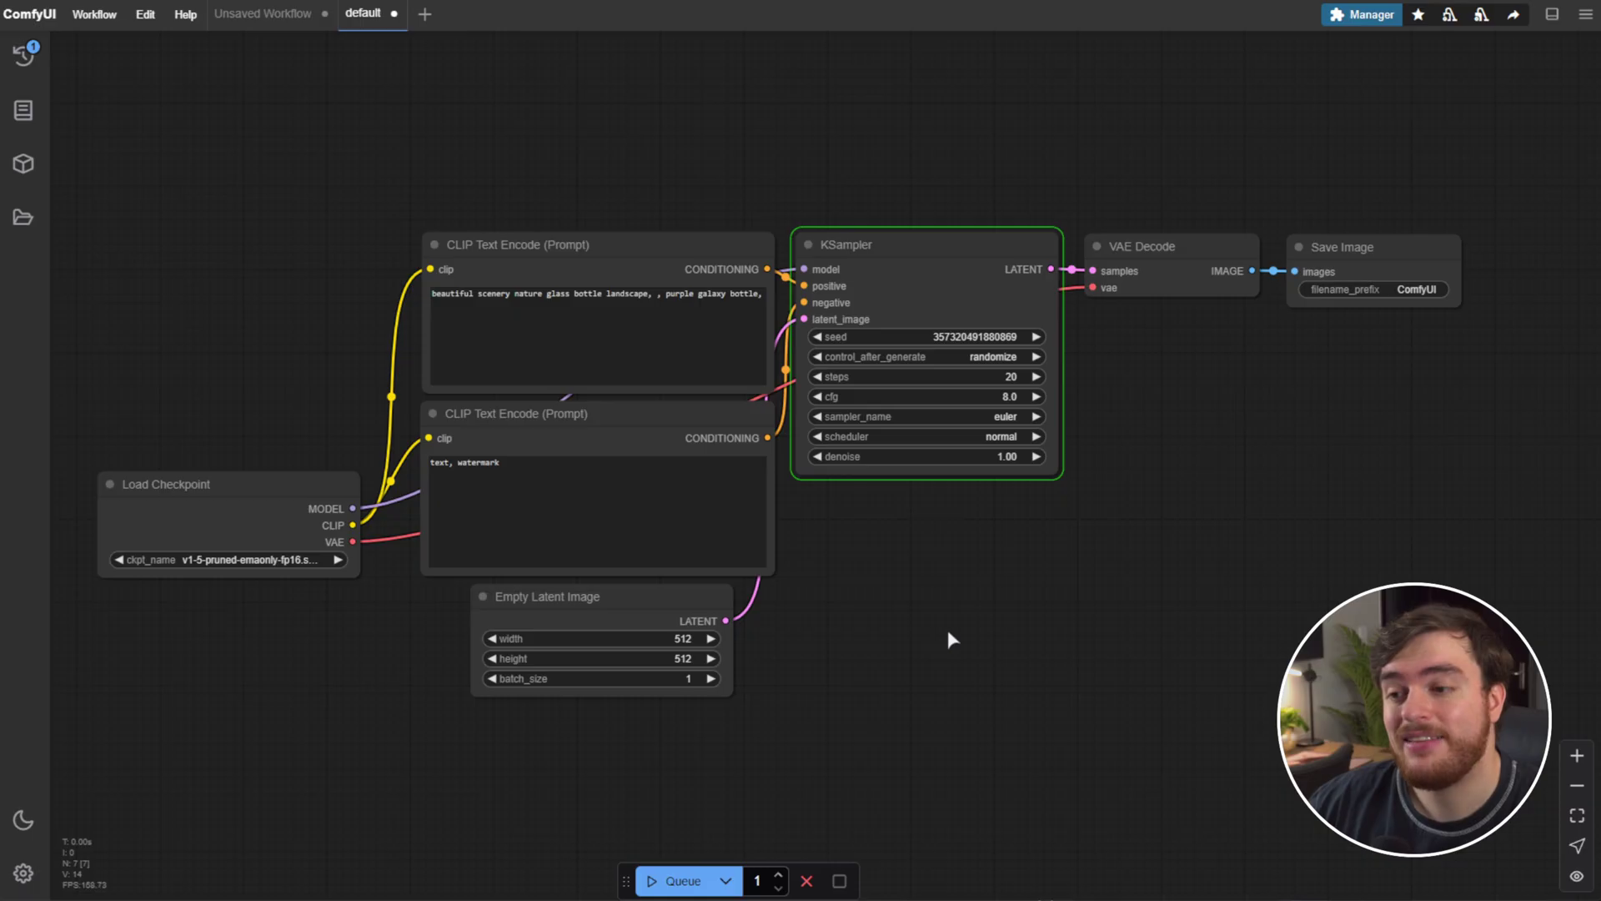
drag(1090, 634, 1032, 632)
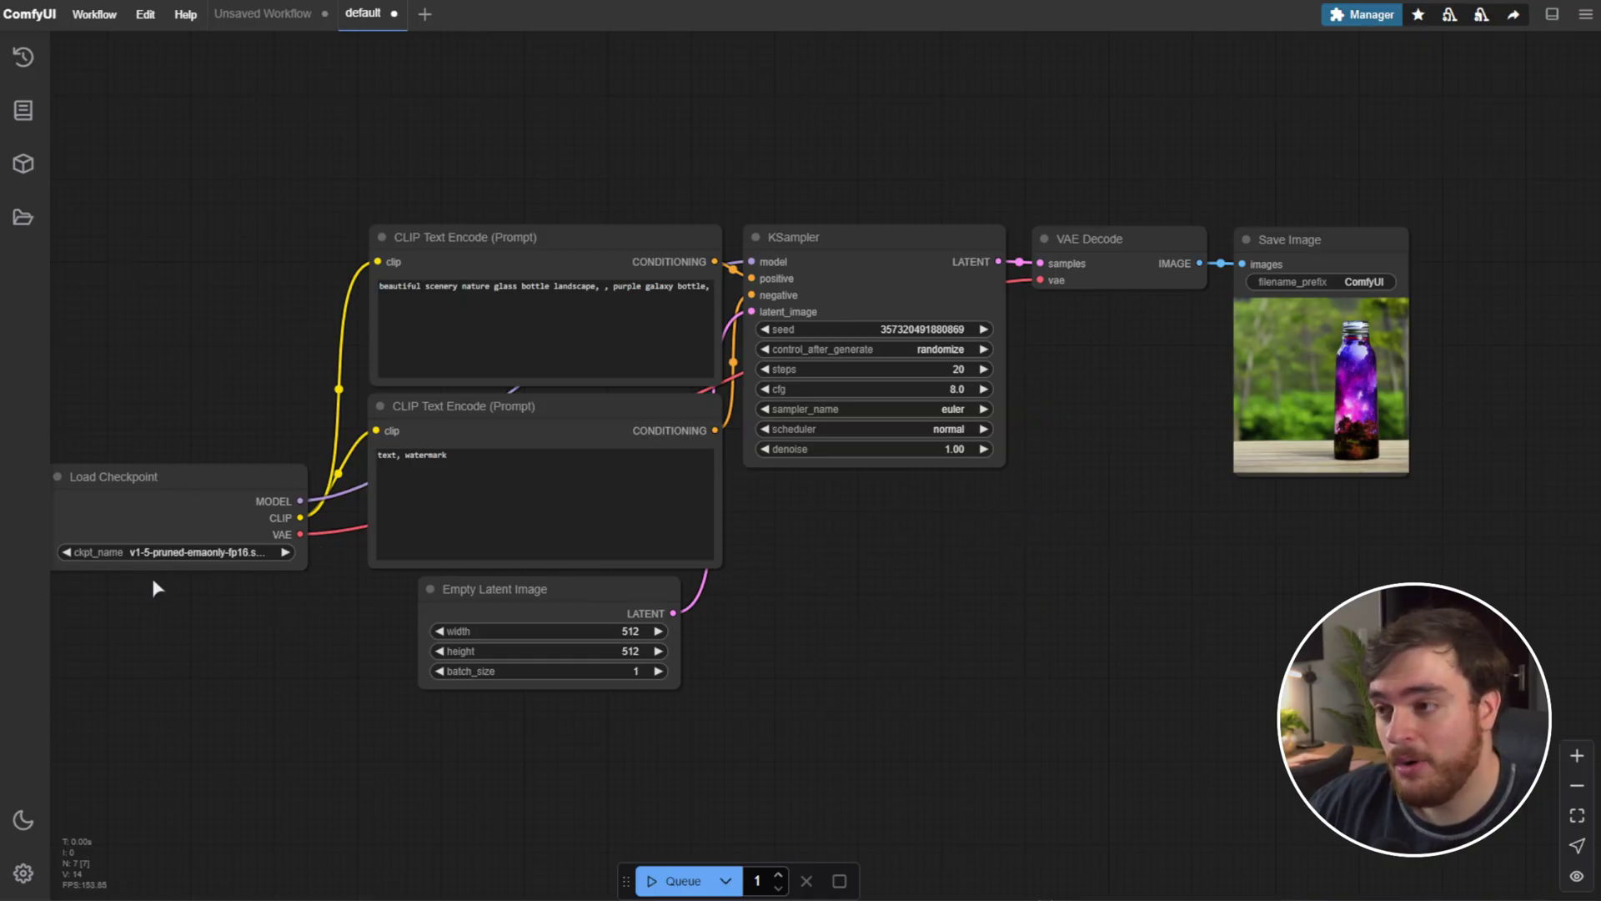
scroll(1375, 262, up, 10)
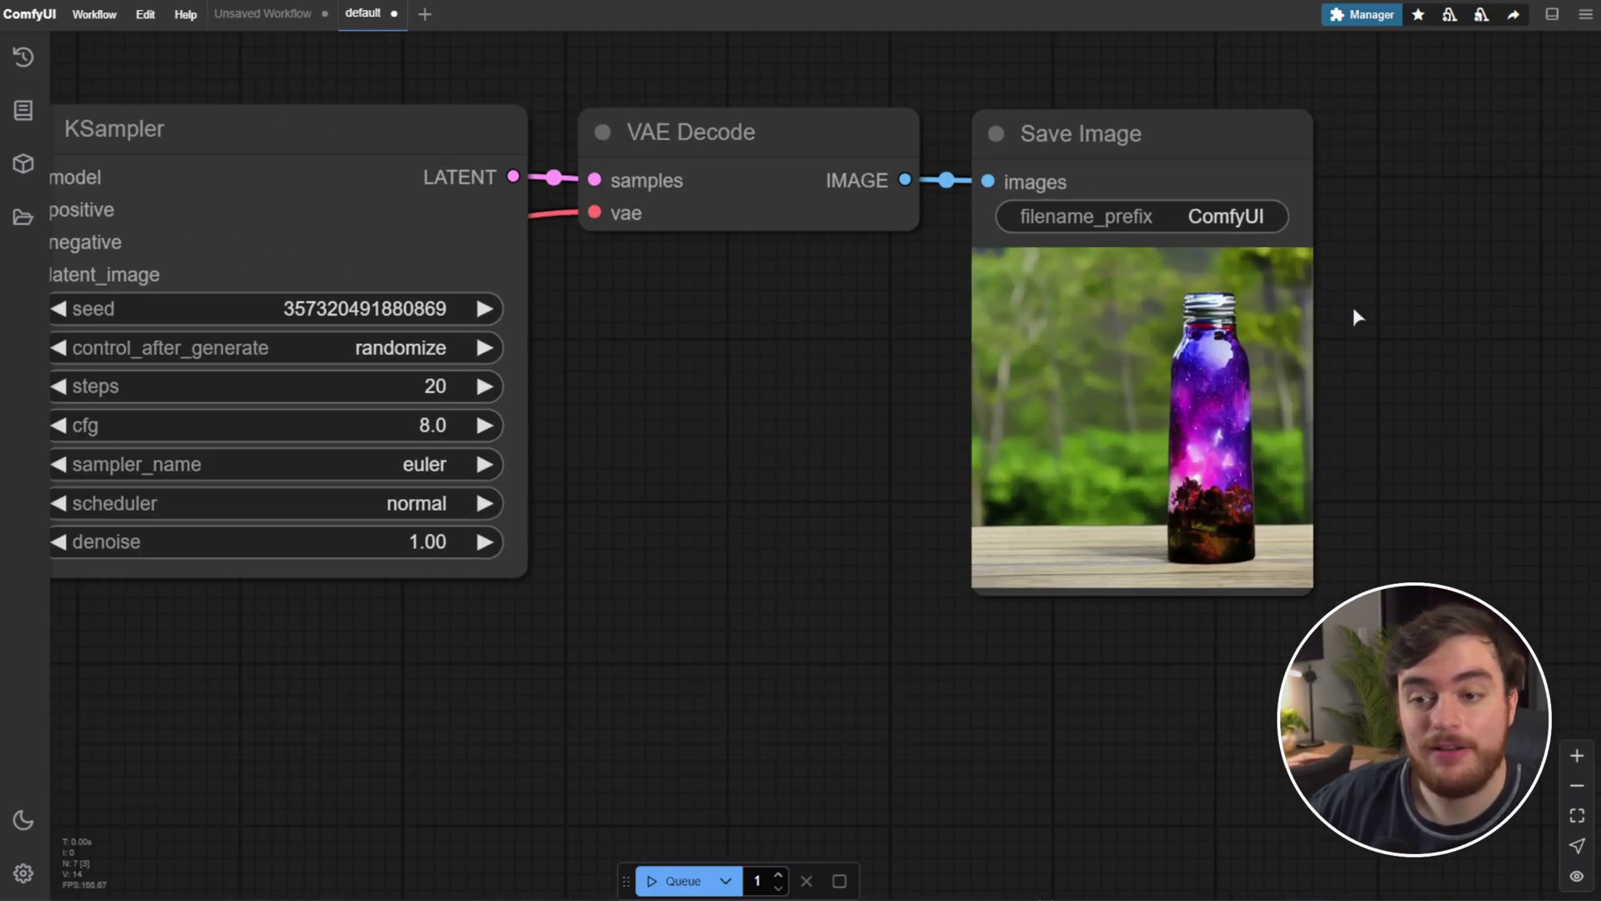
drag(1379, 368, 1298, 408)
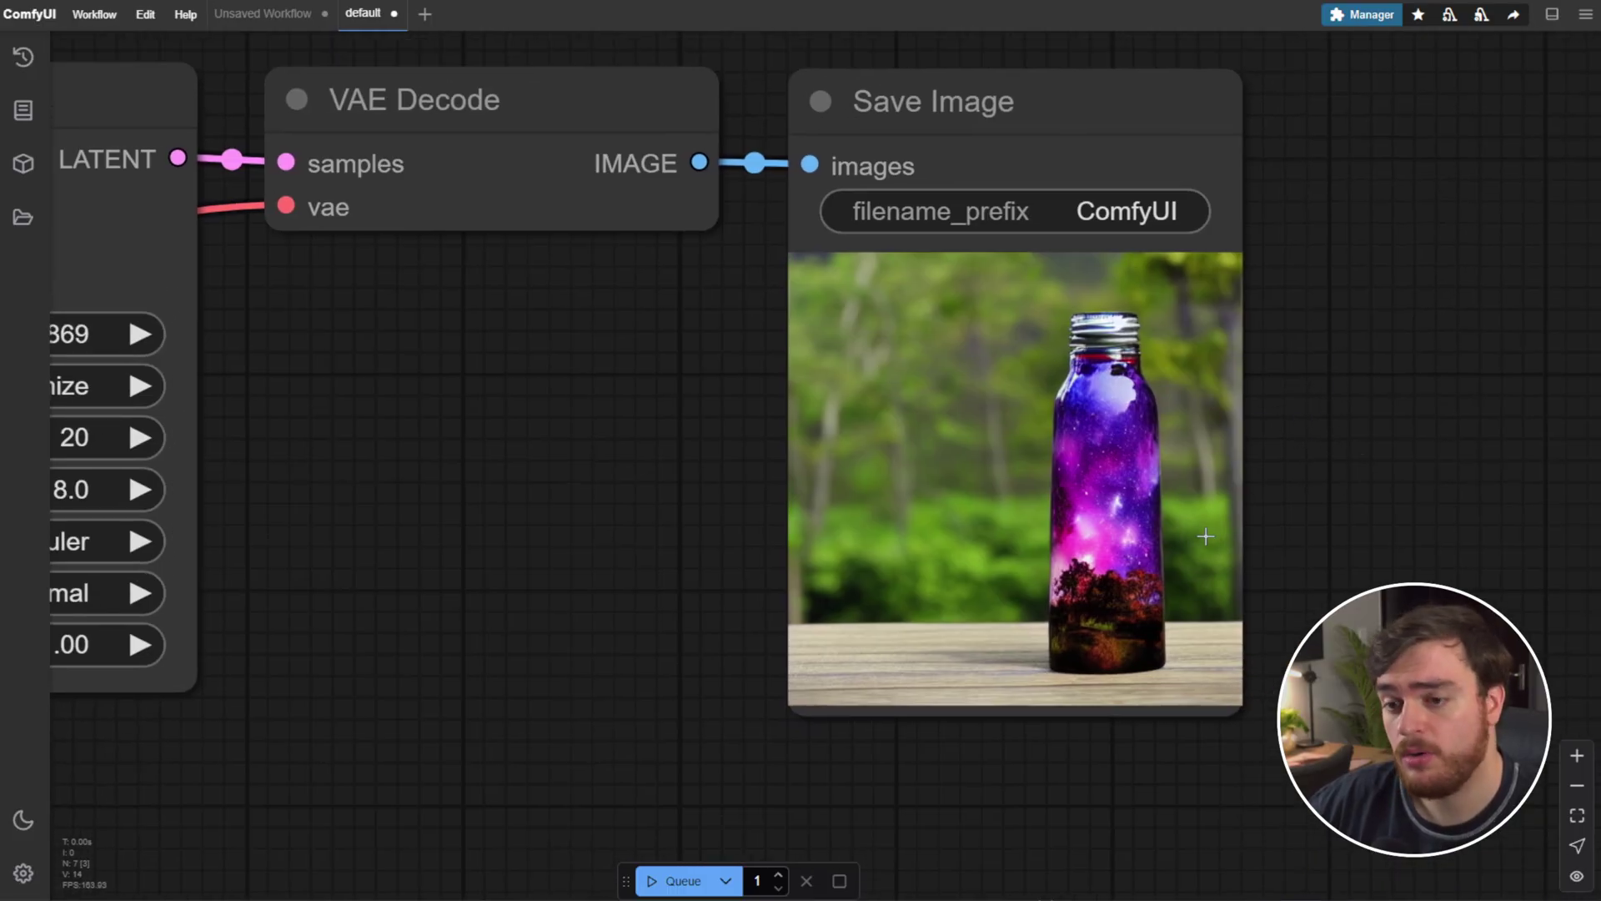
right_click(1007, 377)
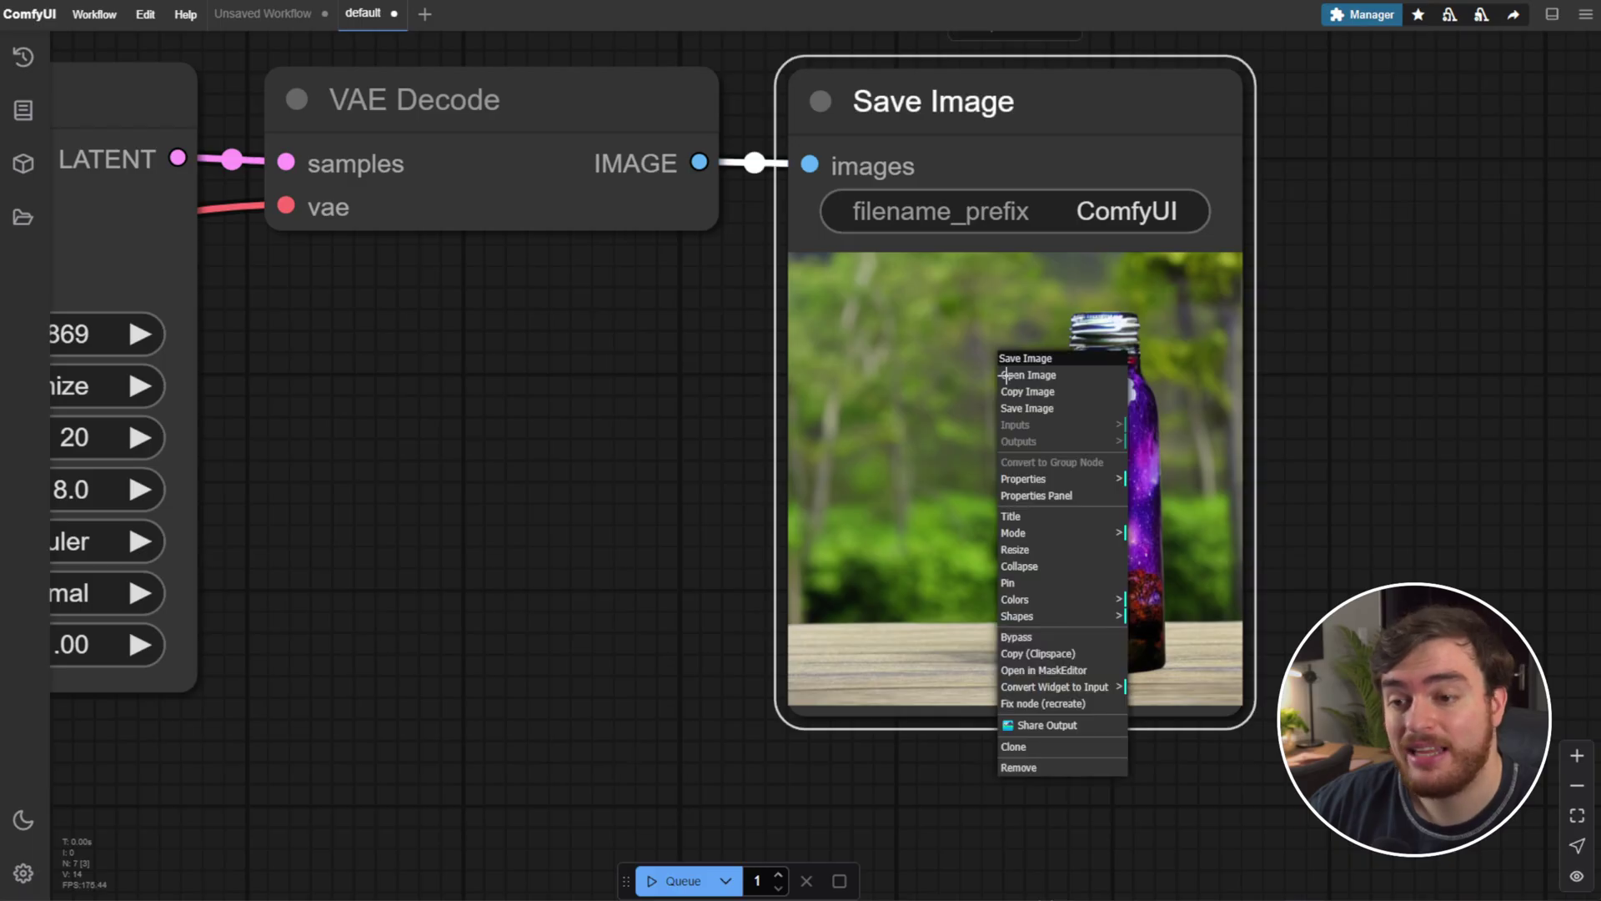
click(1061, 375)
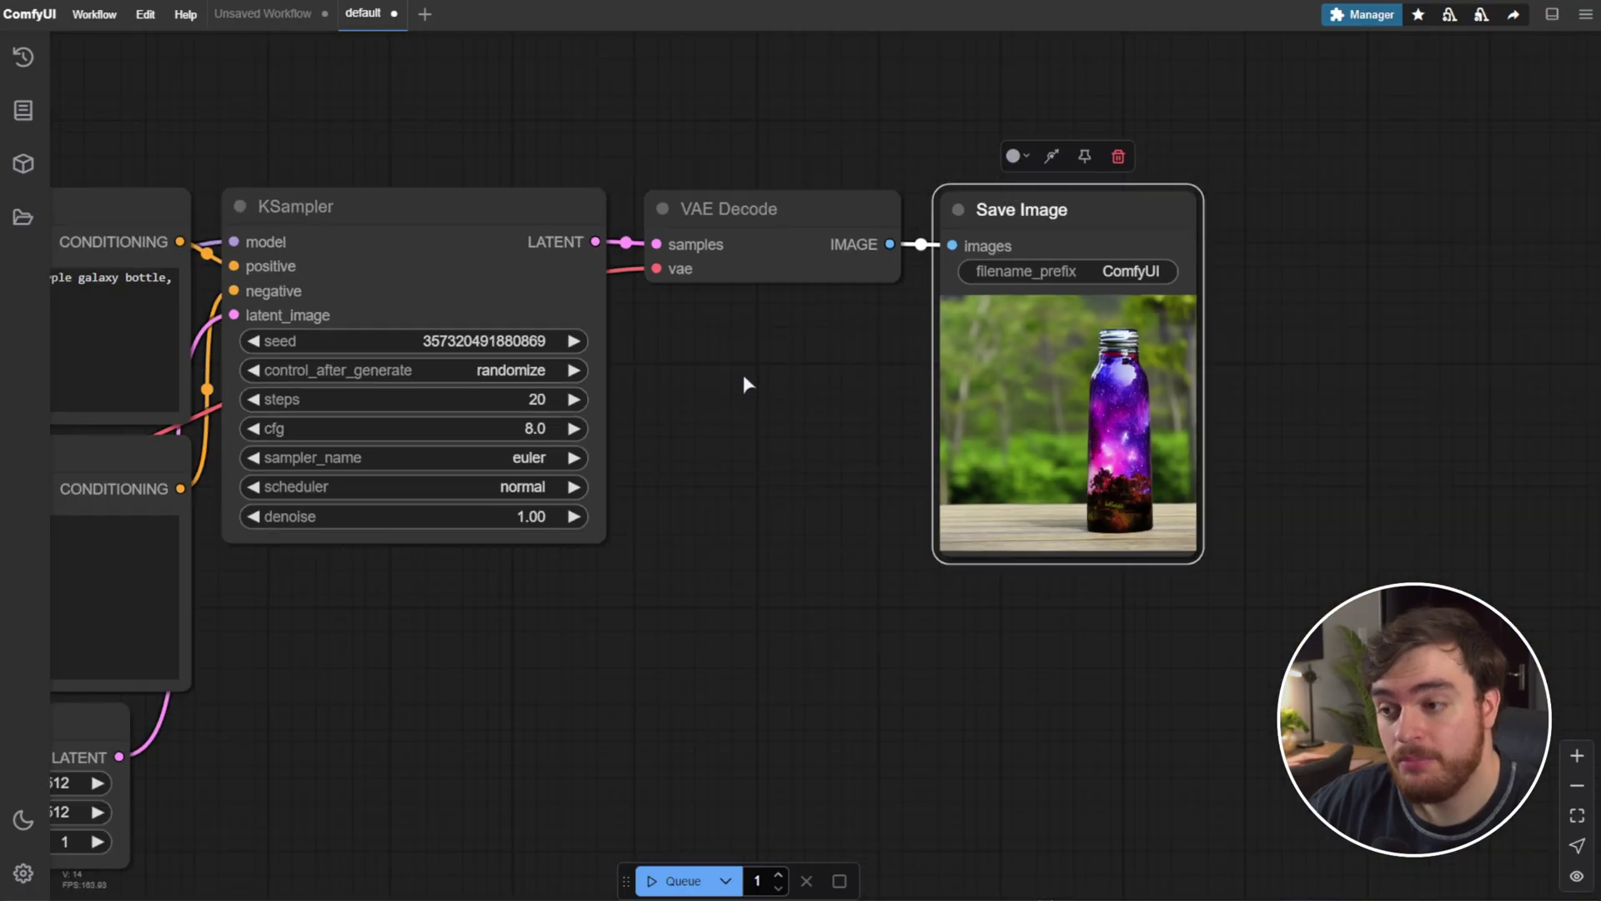
drag(743, 374, 982, 557)
click(984, 558)
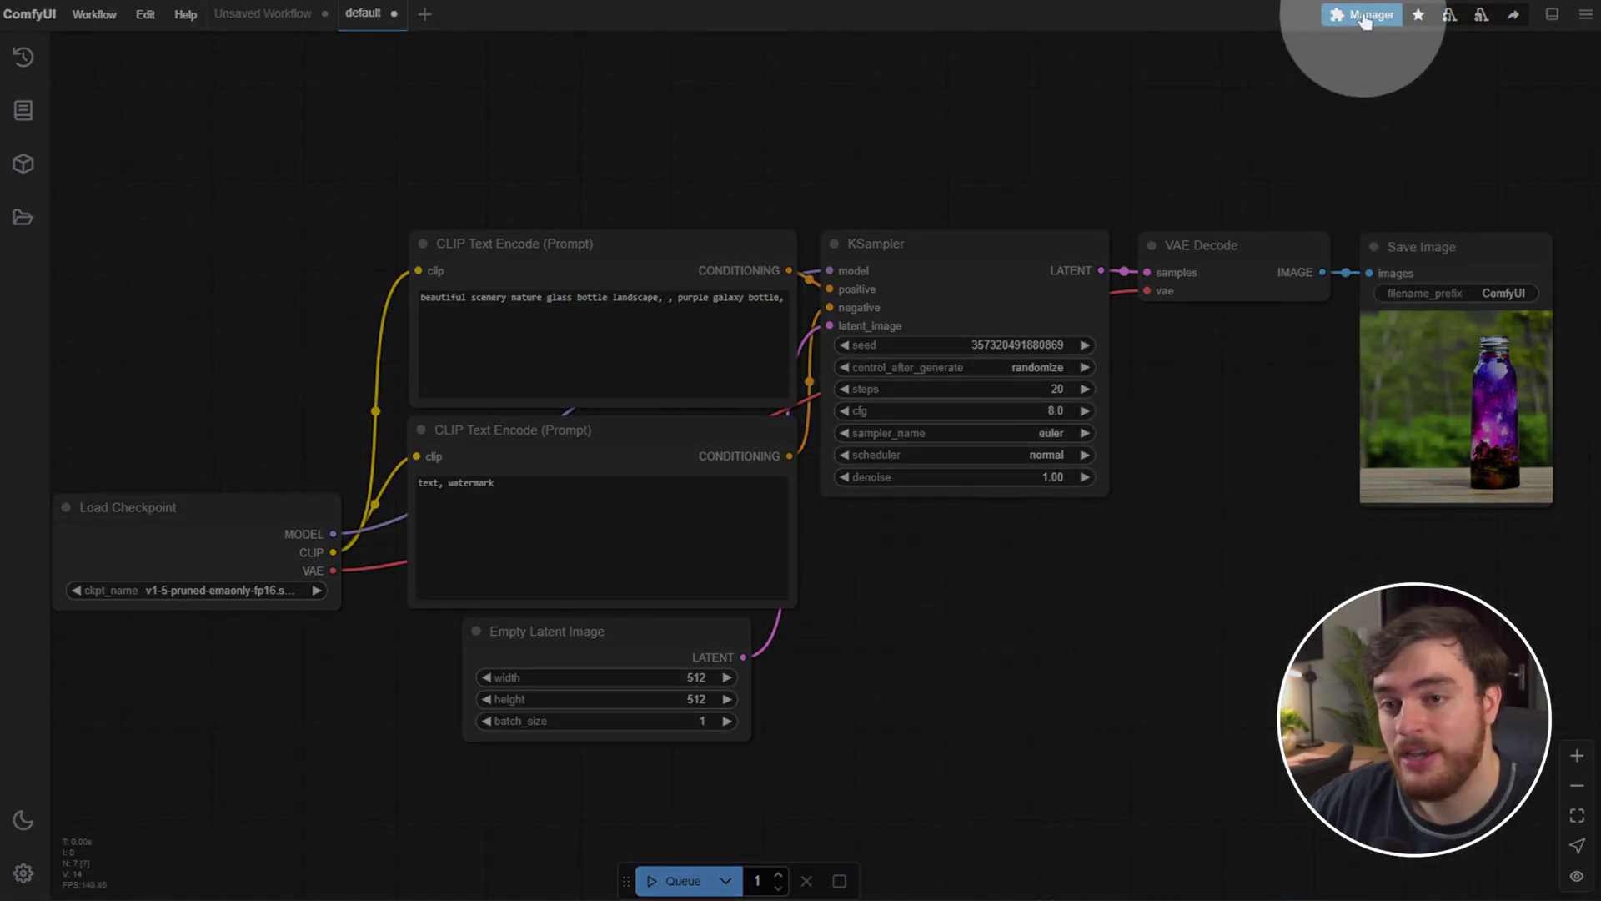
Step: Open the ComfyUI Manager V3.27.6 panel over the workflow
click(1365, 16)
drag(1130, 102, 1075, 762)
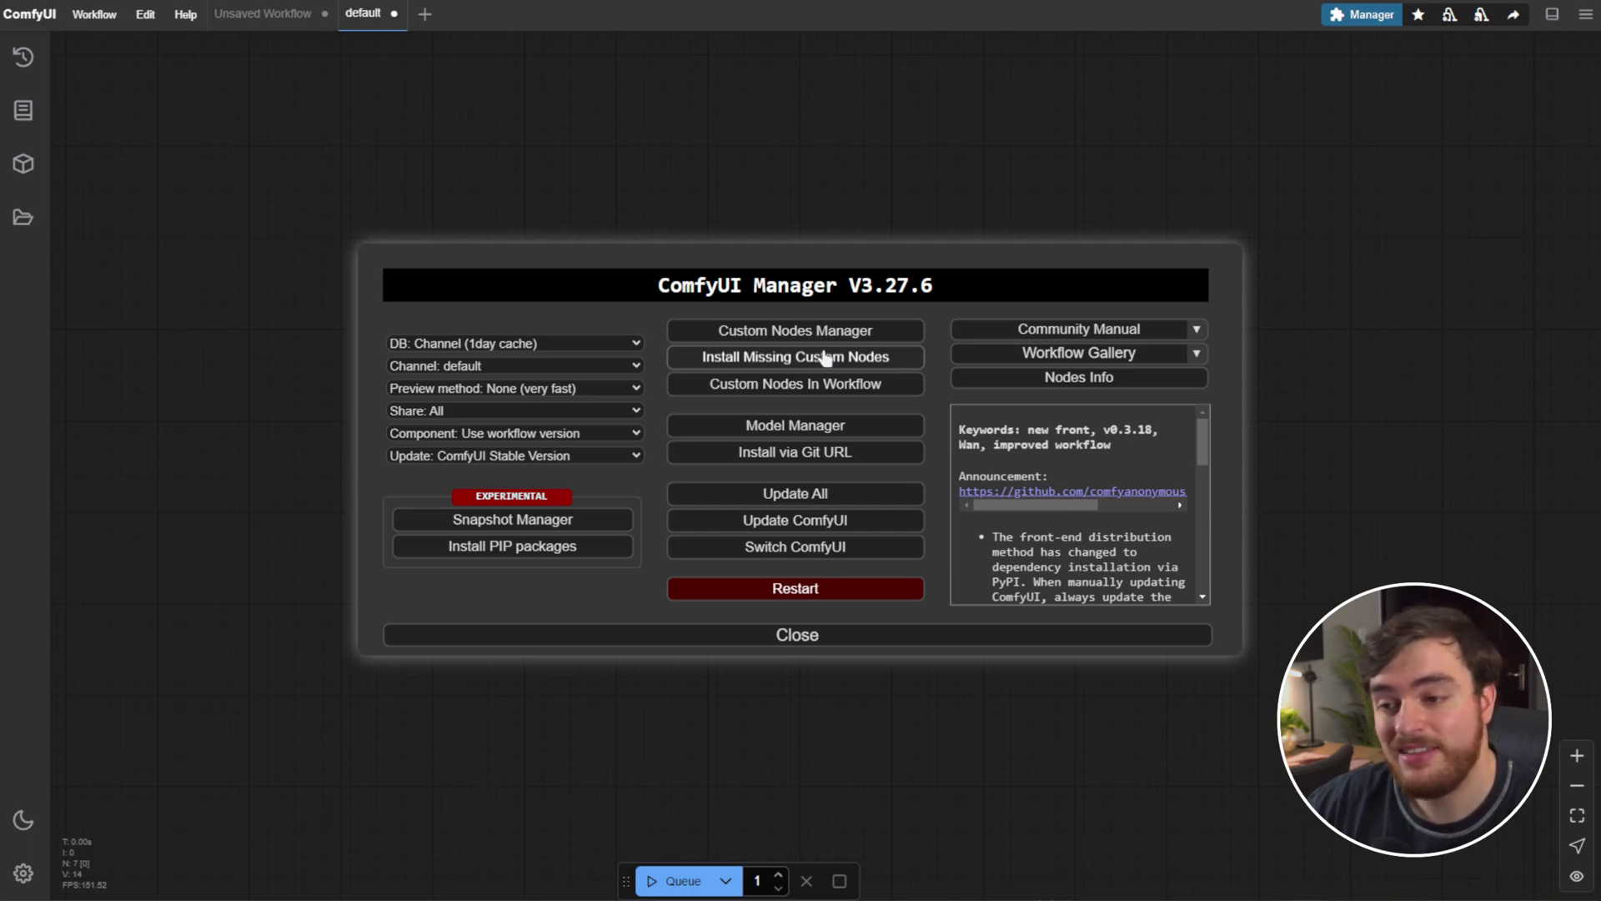
Step: Scroll the 423-model Model Manager list past upscalers, LoRAs, checkpoints and VAEs, trying its search box
click(854, 432)
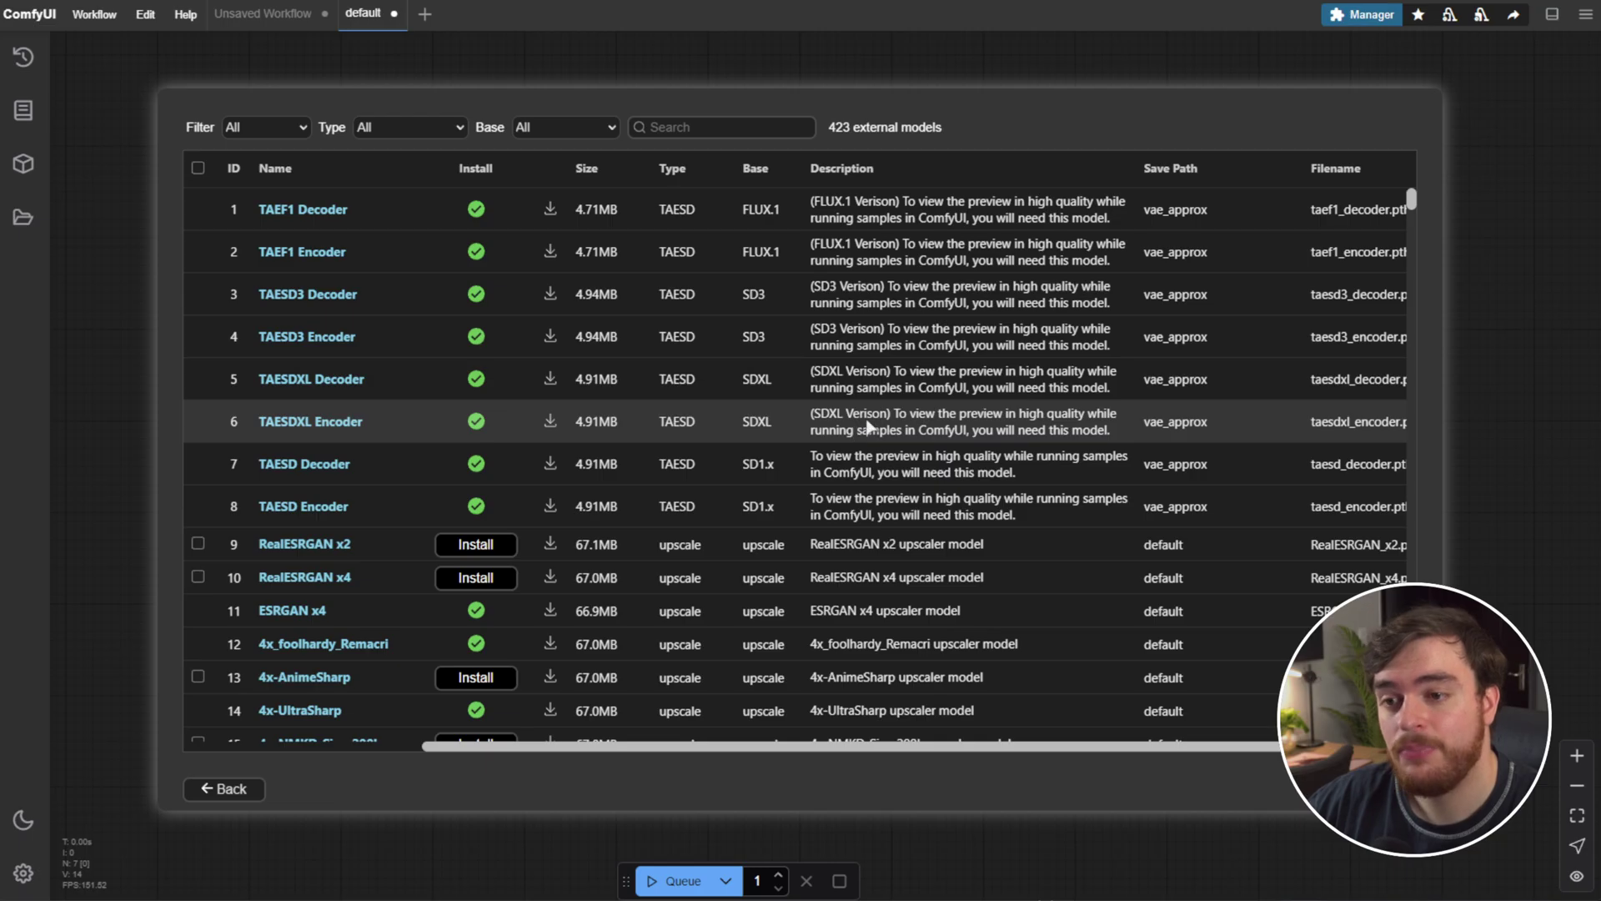
scroll(801, 289, down, 8)
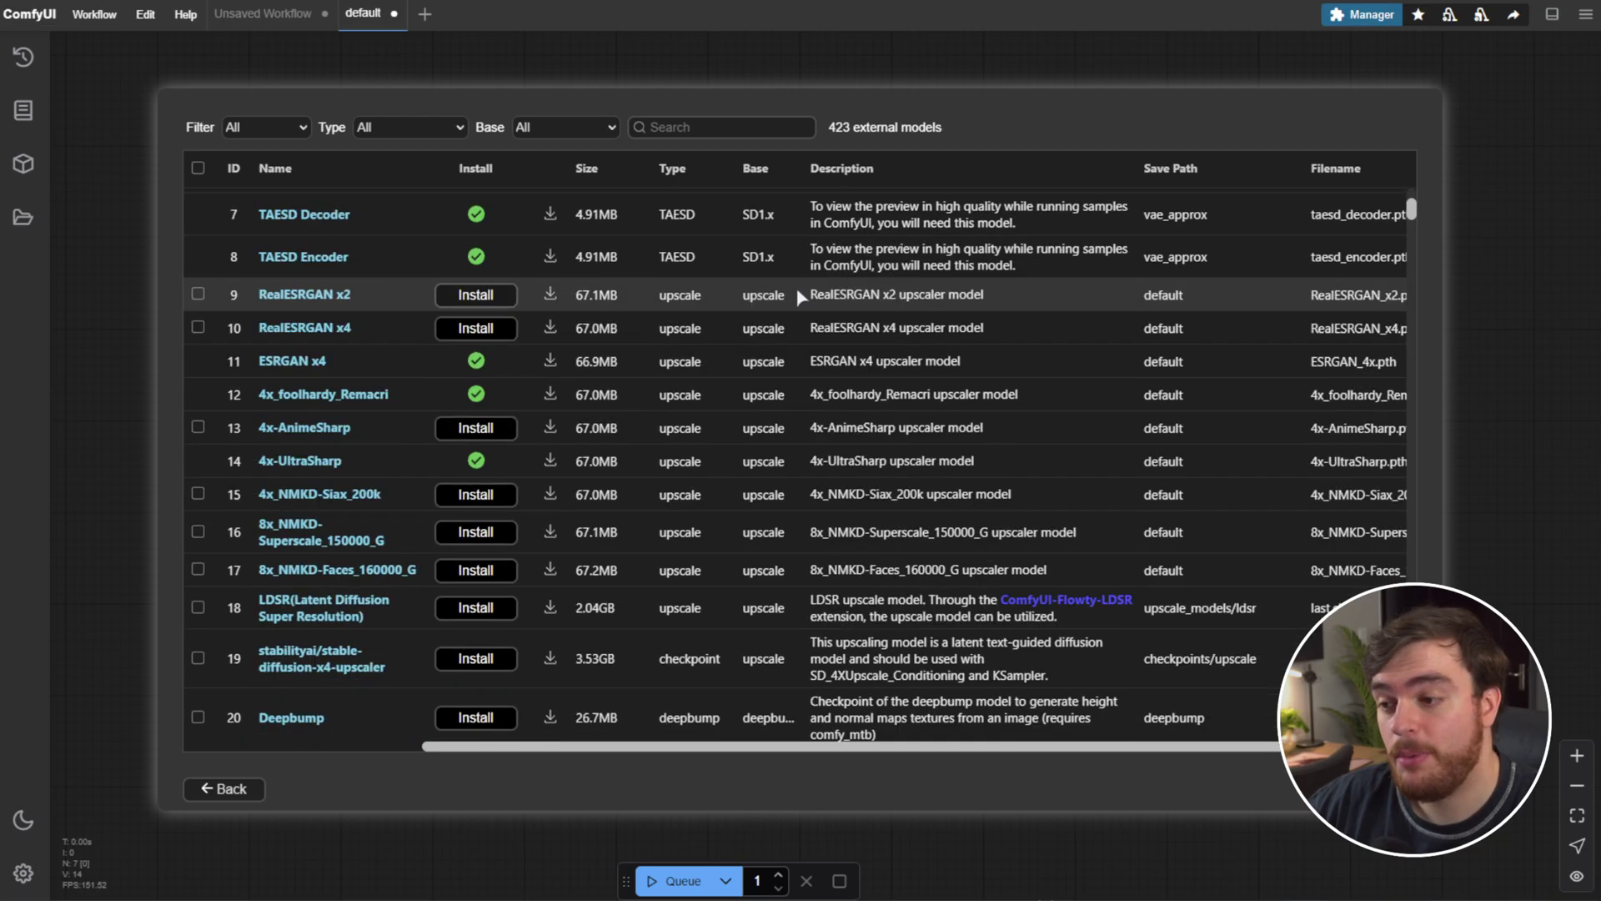
scroll(802, 297, down, 5)
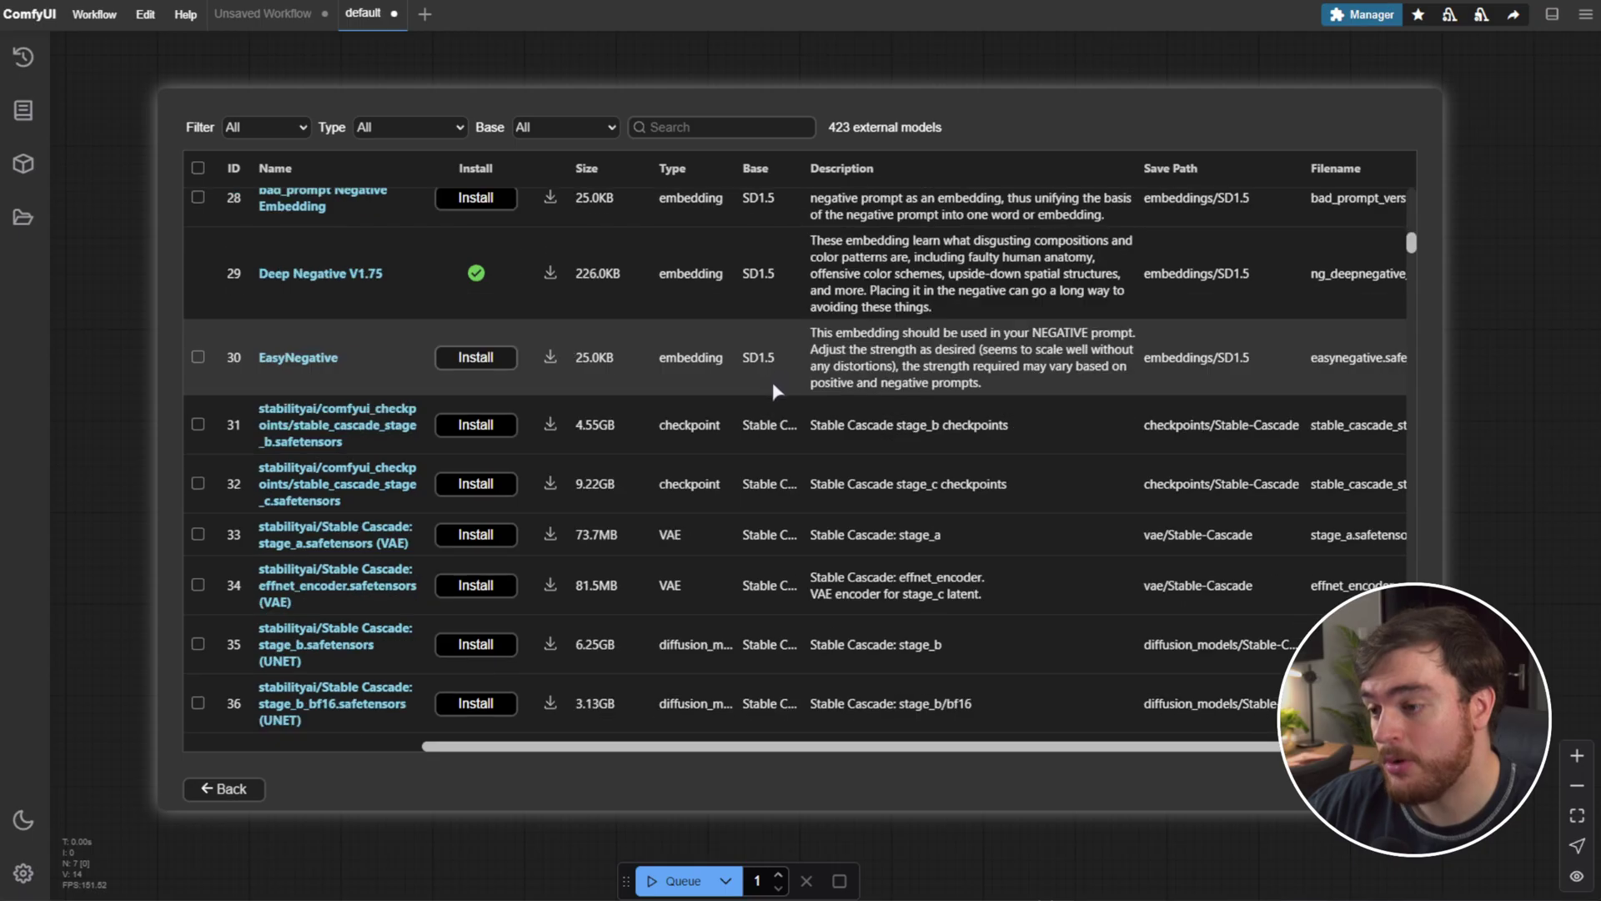
scroll(788, 399, down, 15)
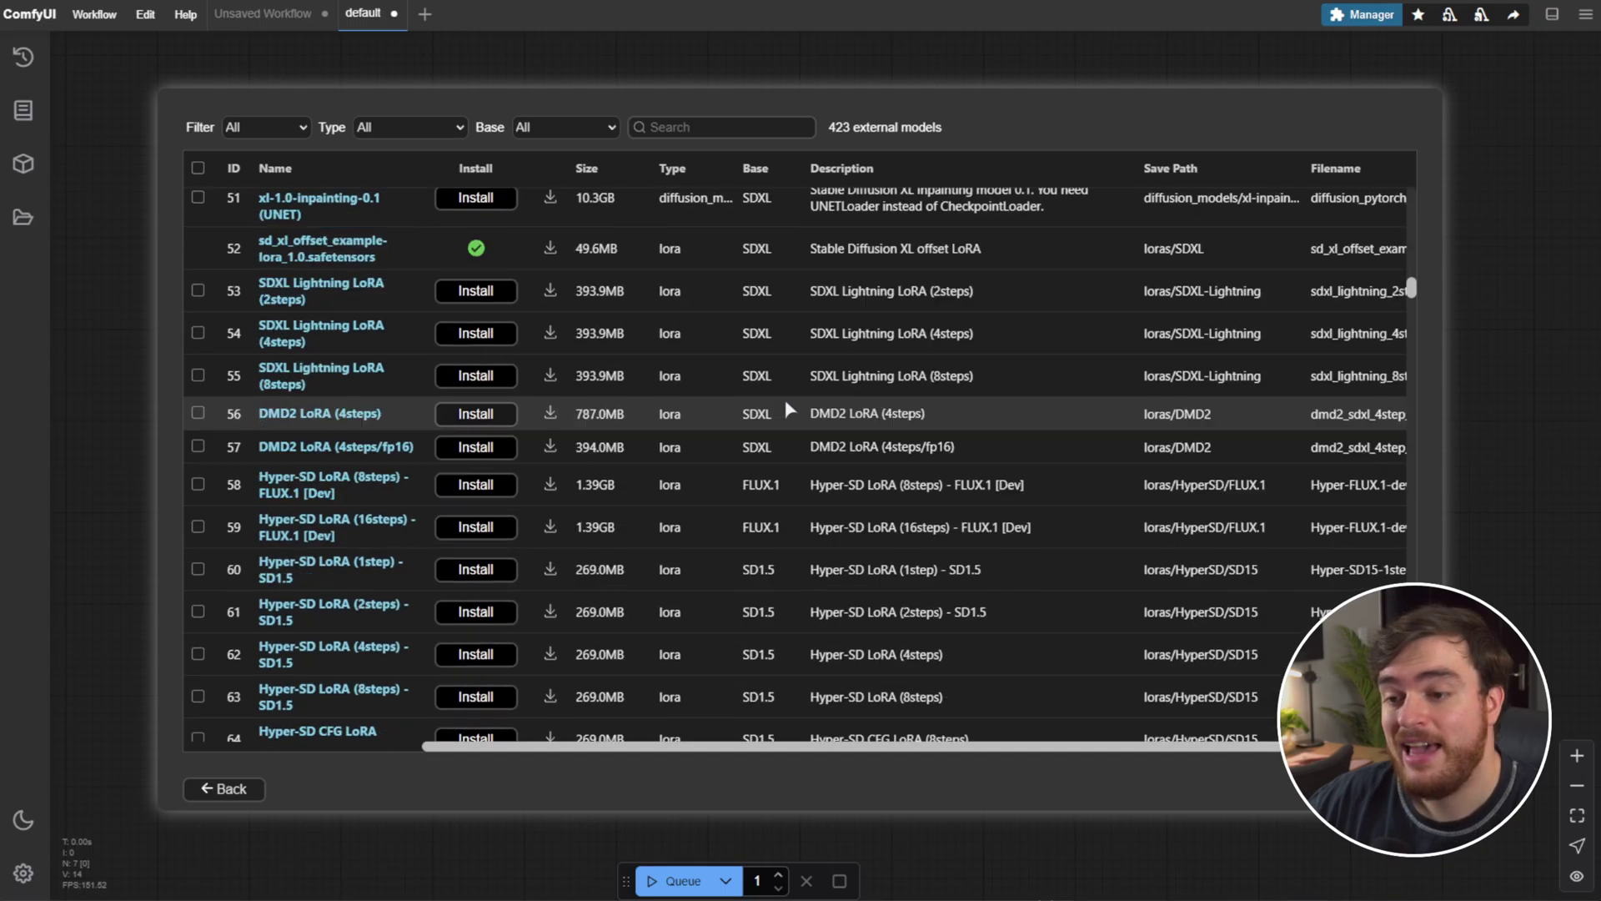
scroll(768, 395, down, 12)
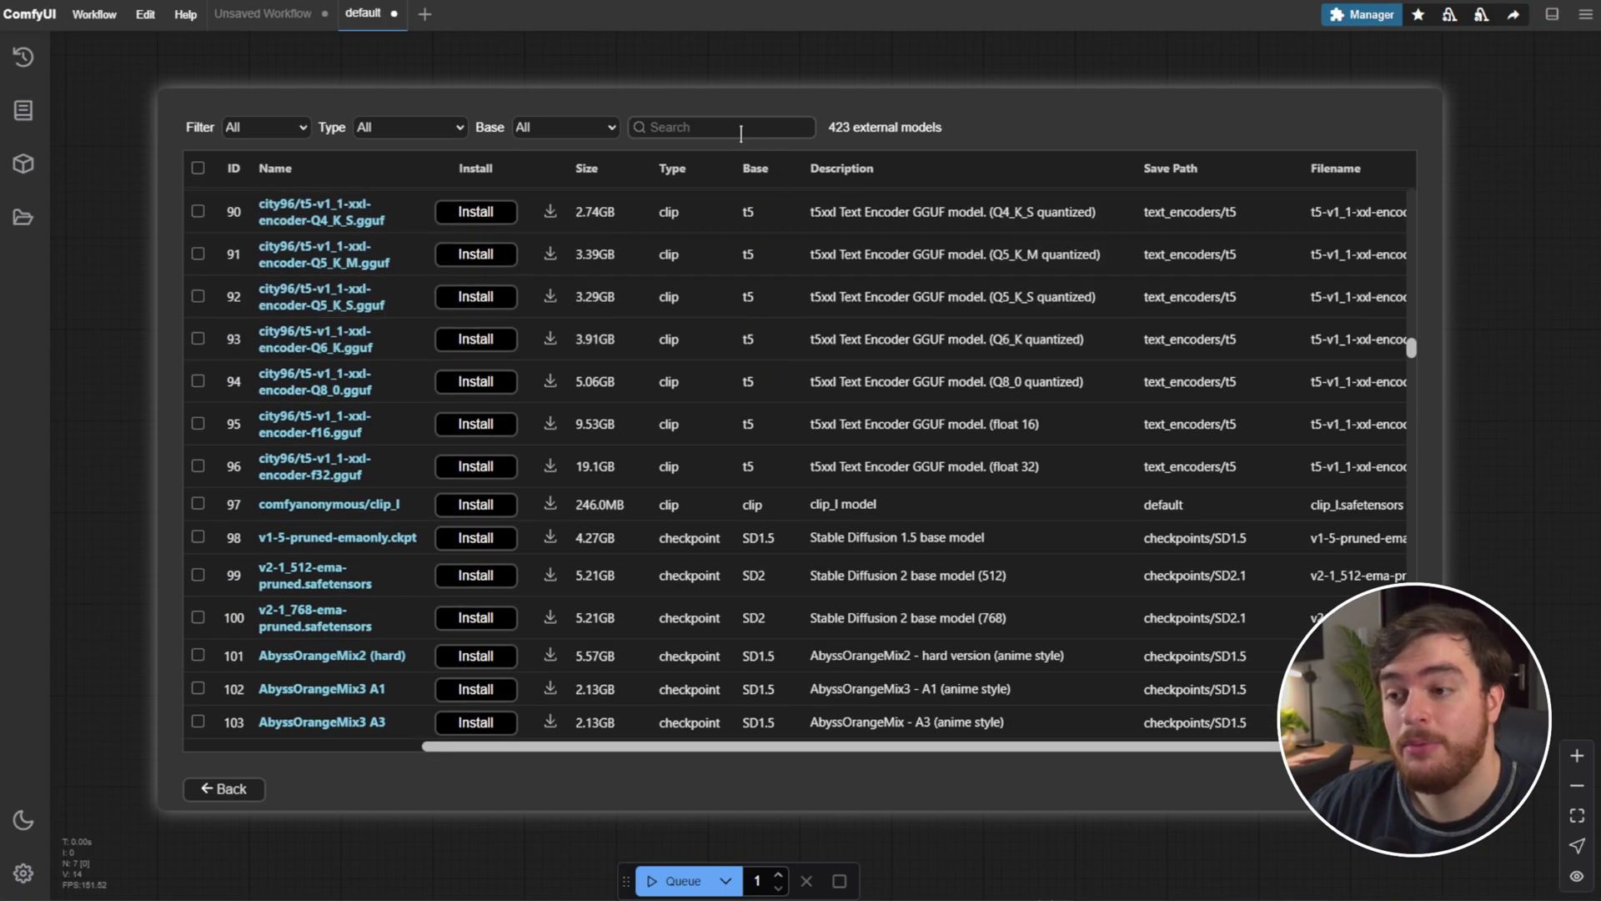
click(713, 125)
scroll(779, 457, down, 8)
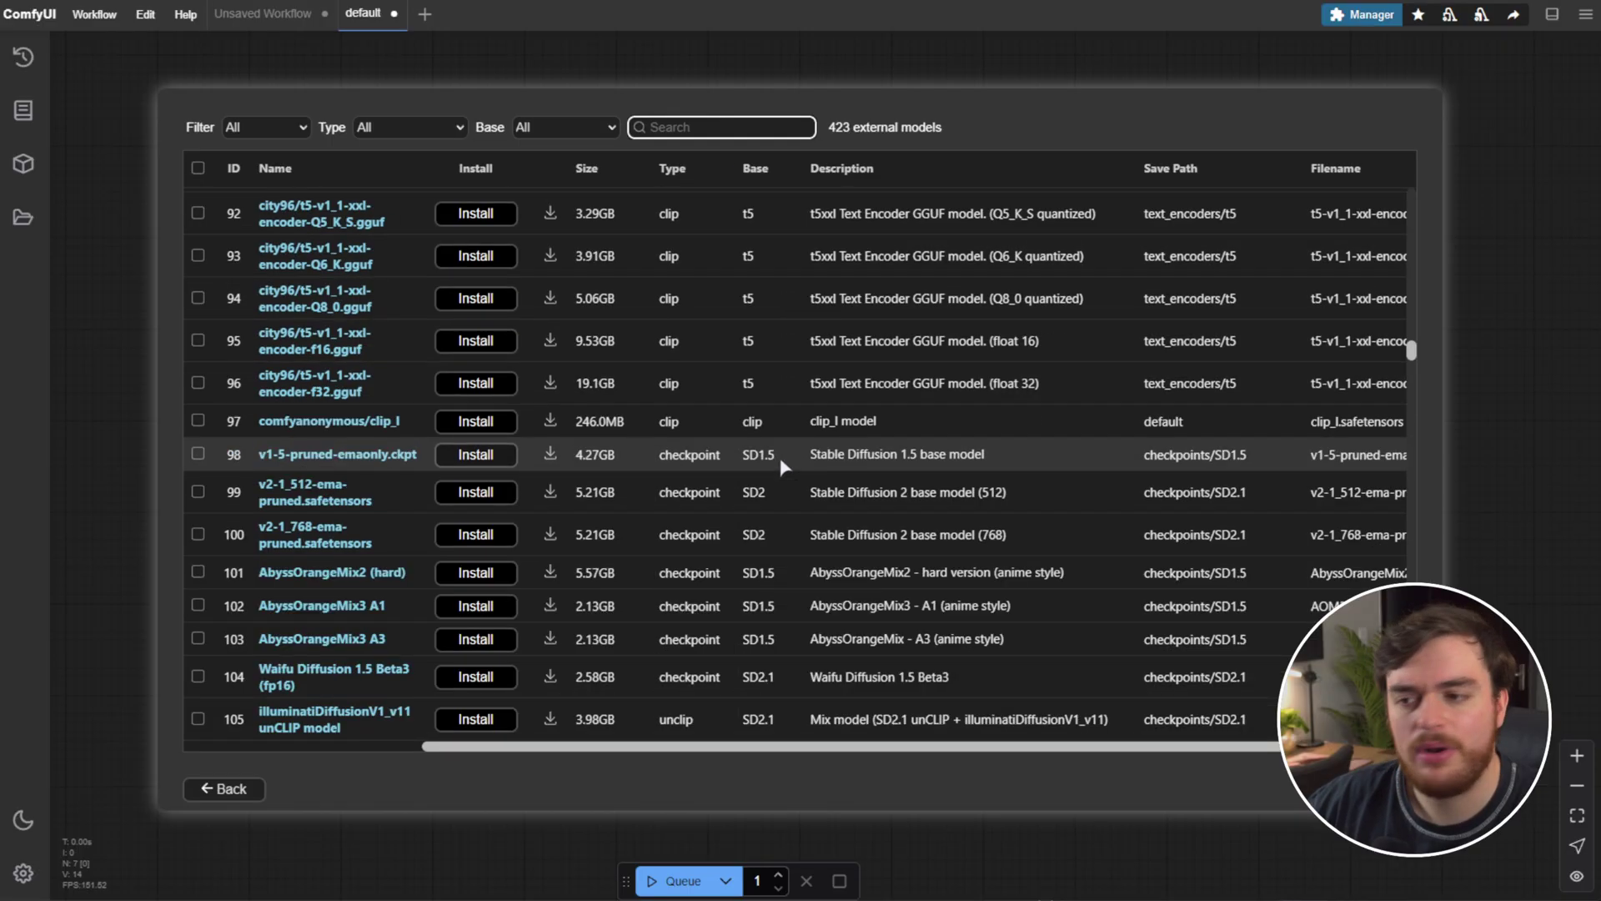
scroll(801, 429, up, 8)
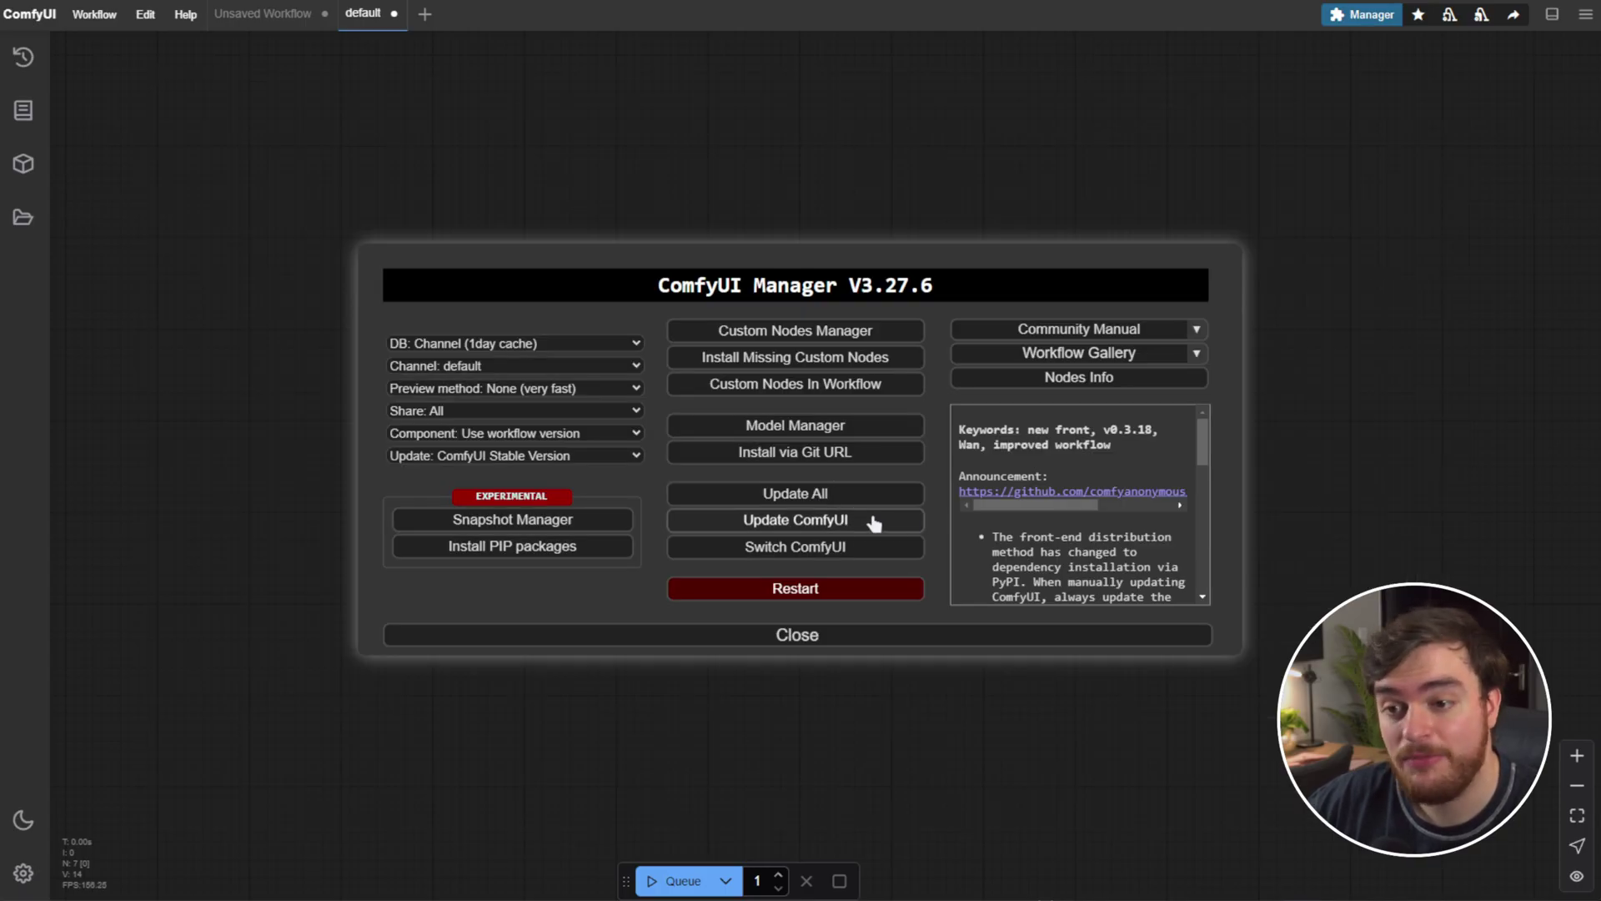
key(Tab)
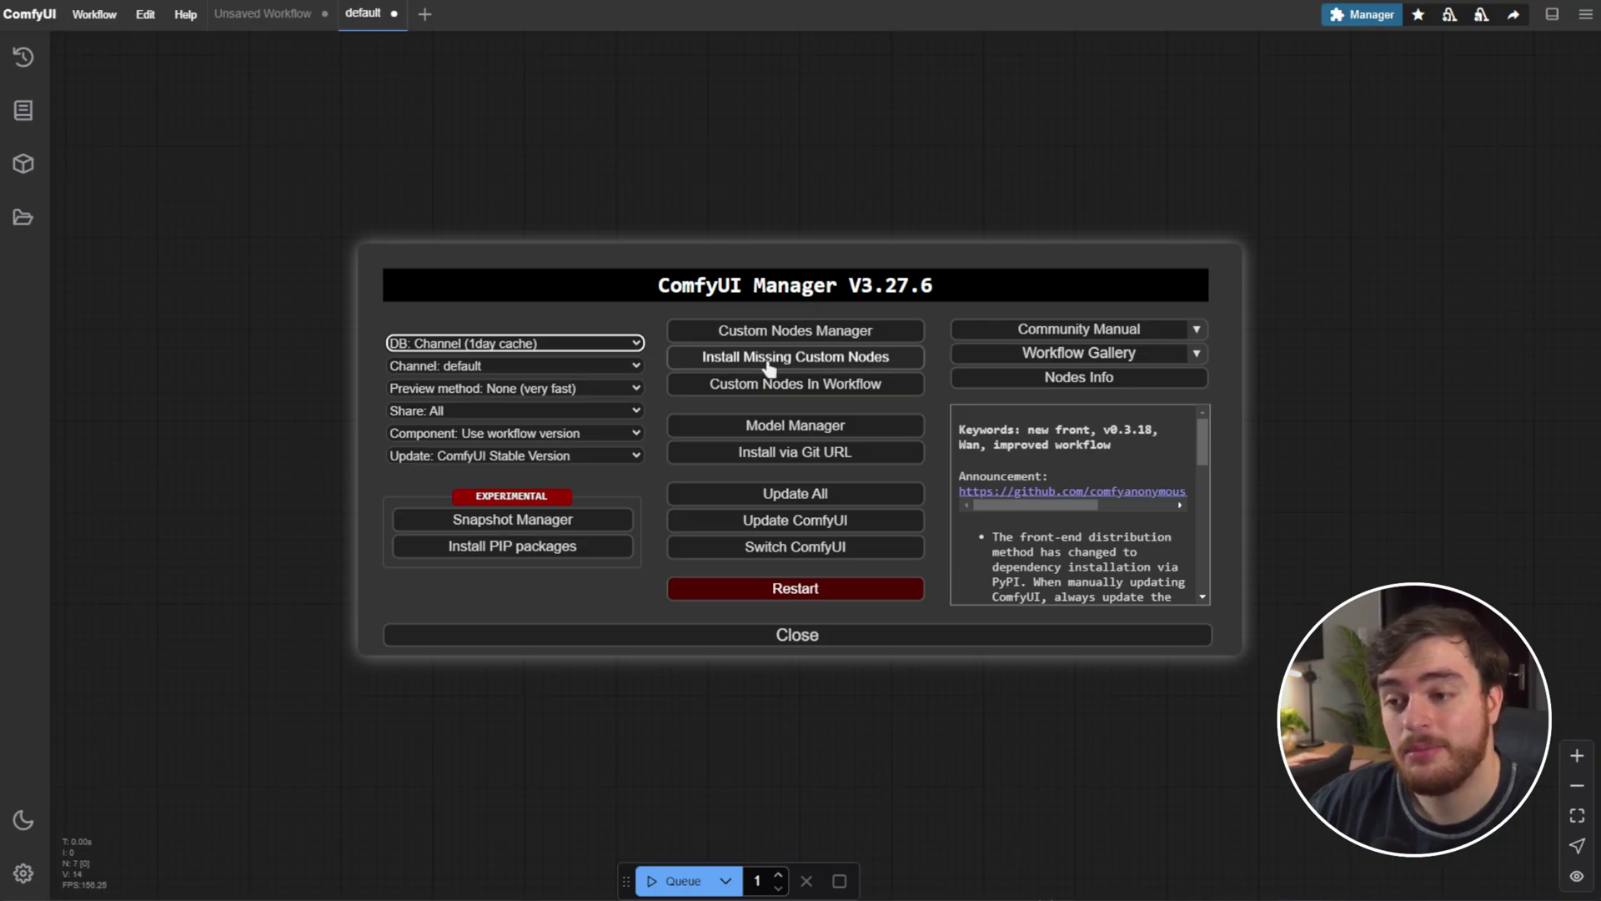
click(870, 332)
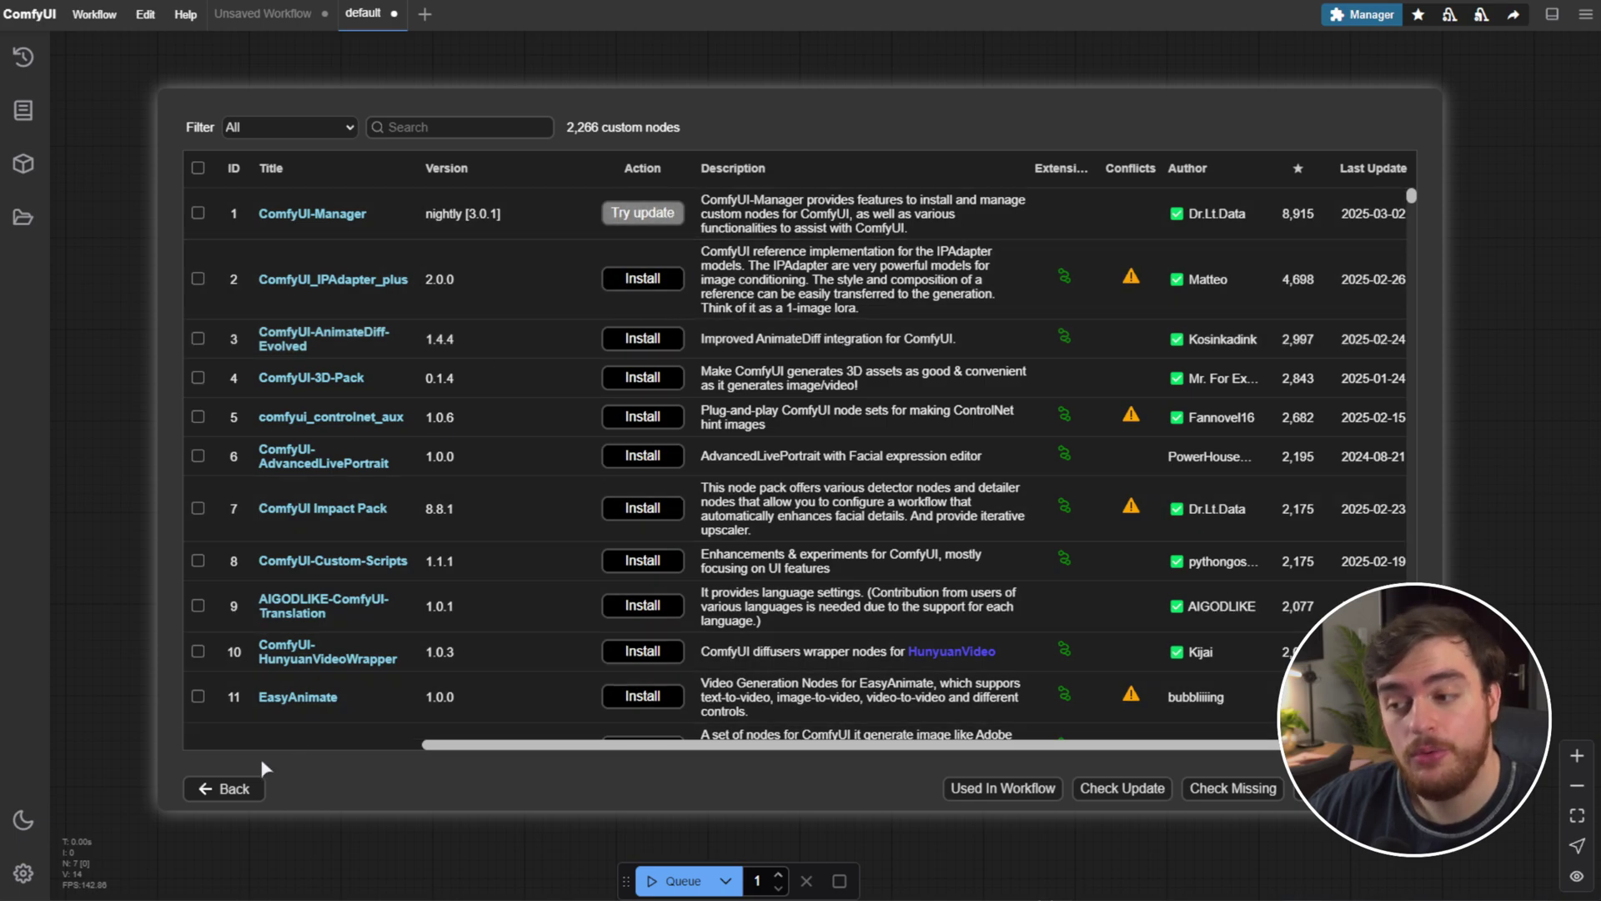
click(232, 792)
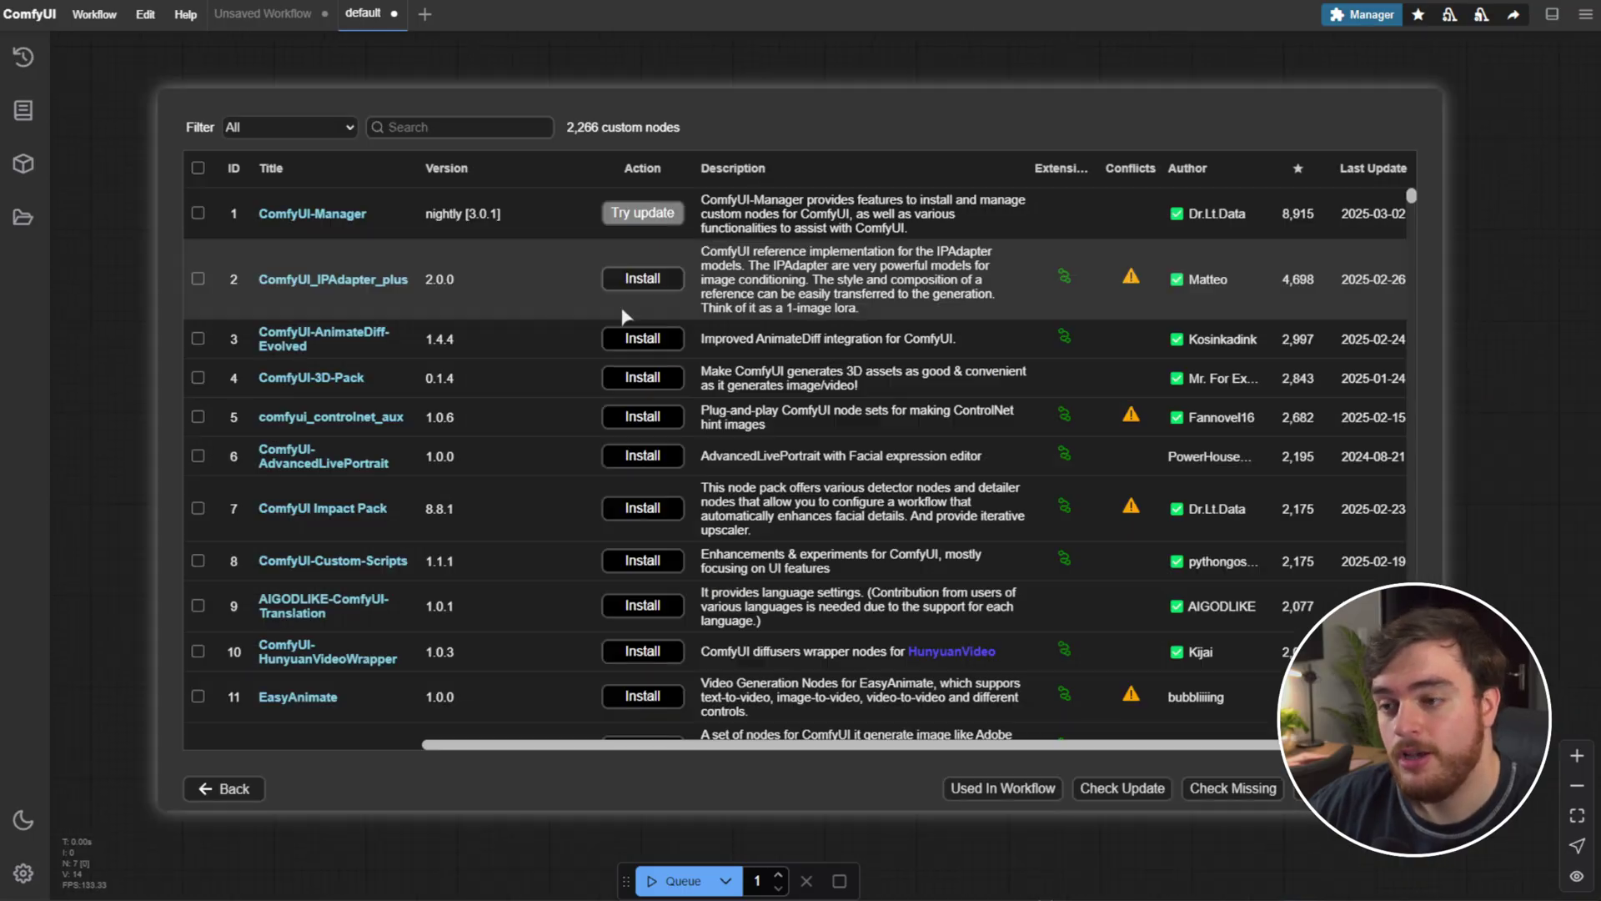
scroll(466, 355, down, 10)
scroll(465, 355, down, 20)
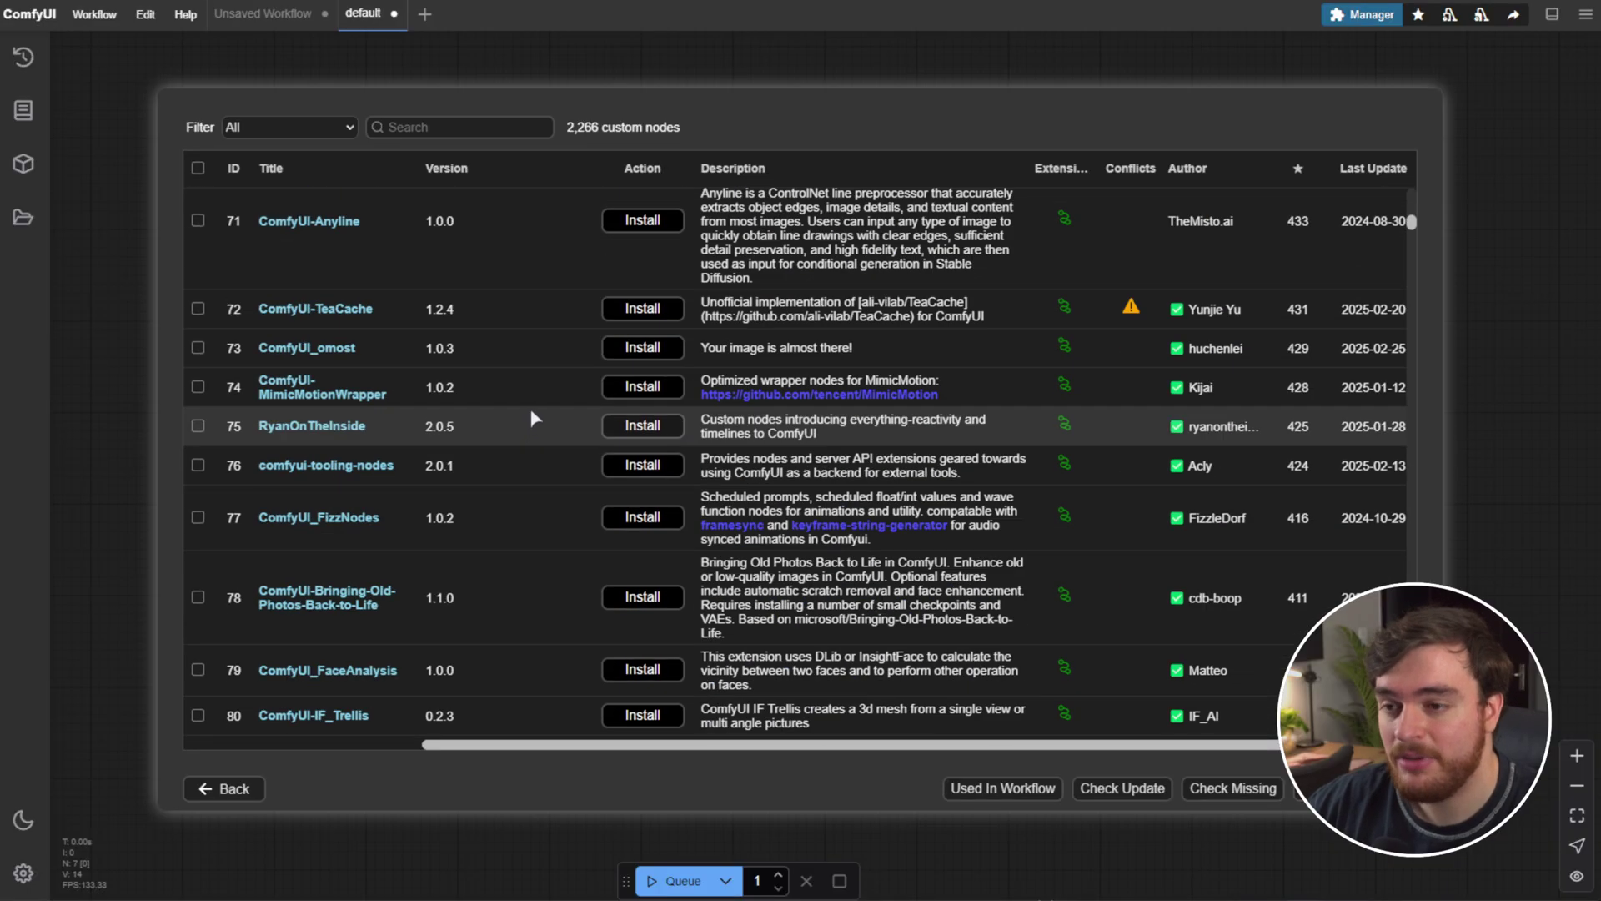
scroll(475, 414, down, 20)
click(255, 788)
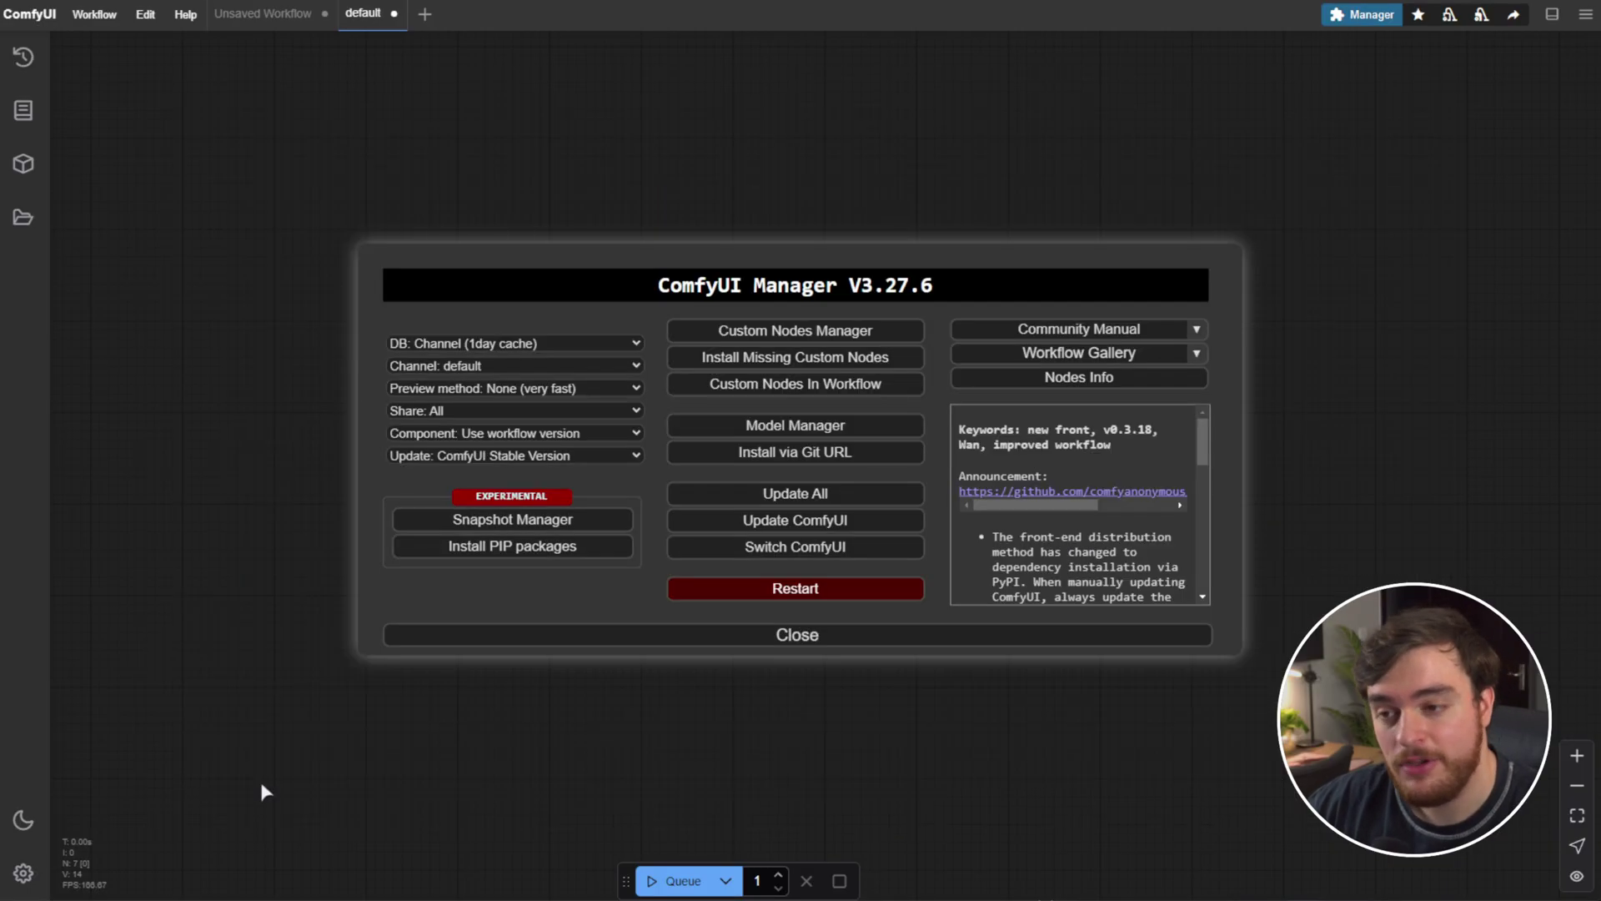
Step: Close the Manager, then preview the Flux, ControlNet and Upscaling workflow templates and close the browser
click(801, 632)
drag(834, 132, 879, 123)
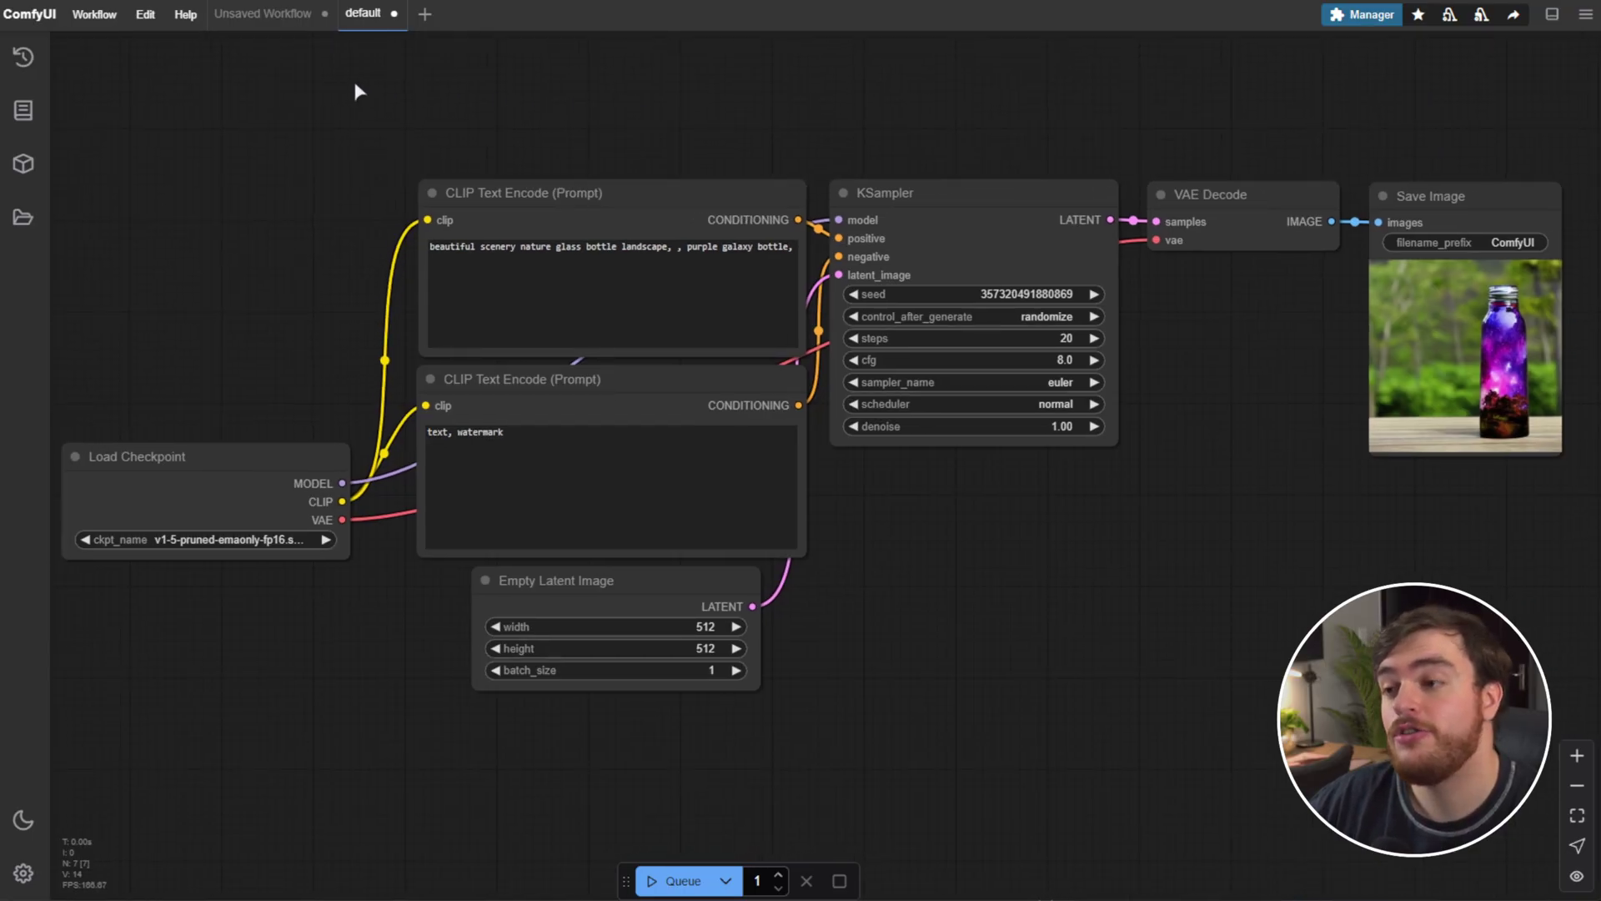
click(87, 14)
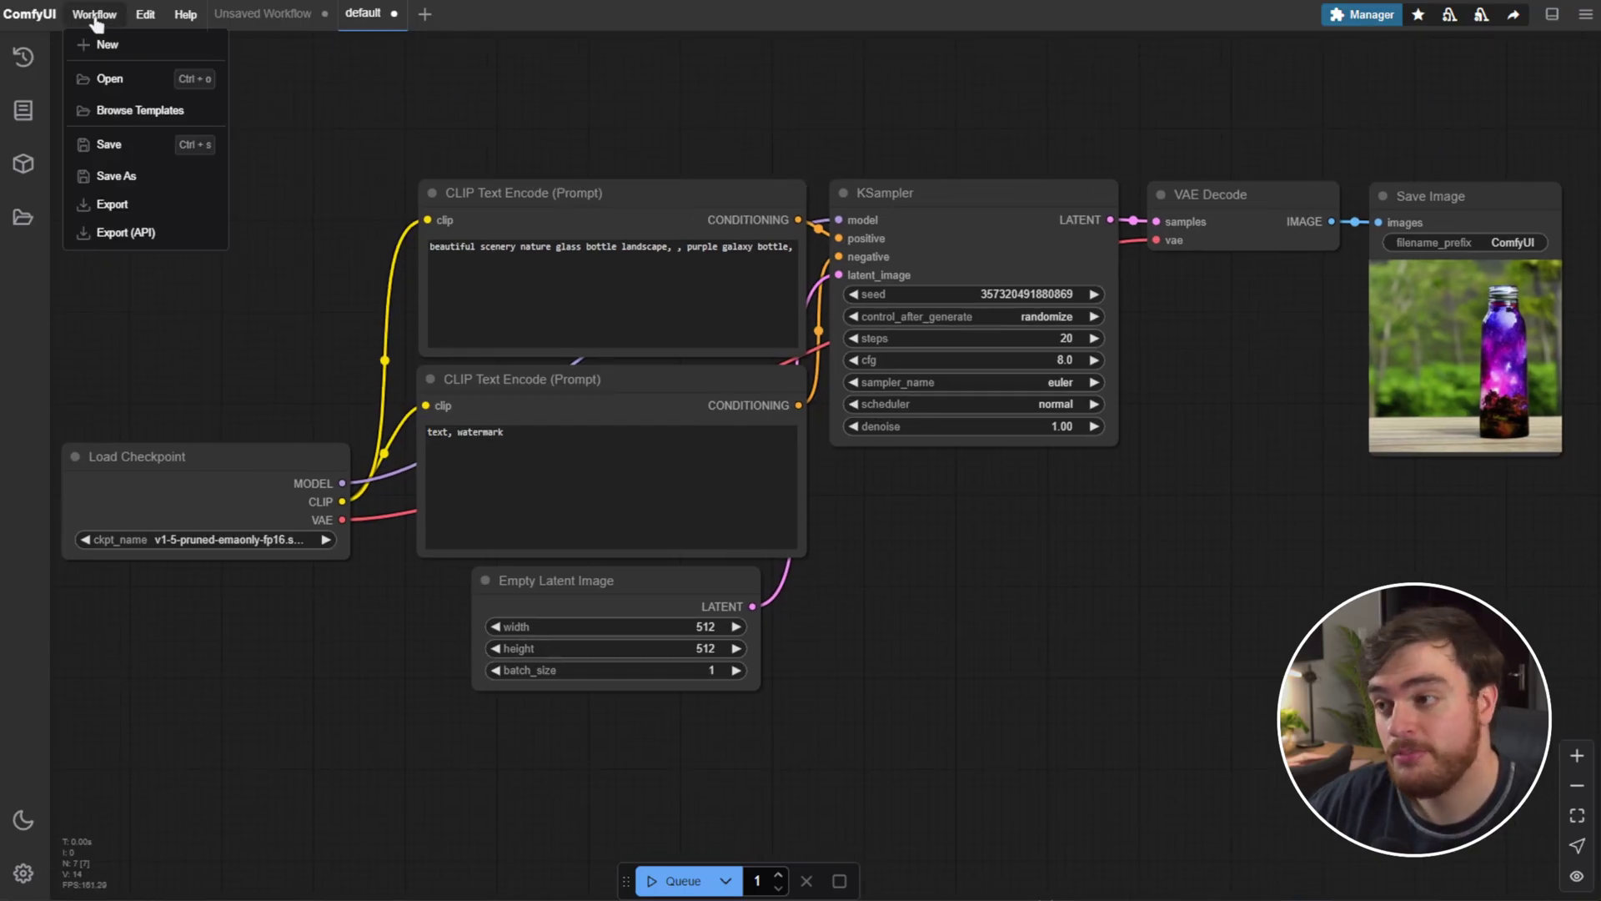
click(161, 112)
click(254, 379)
click(254, 408)
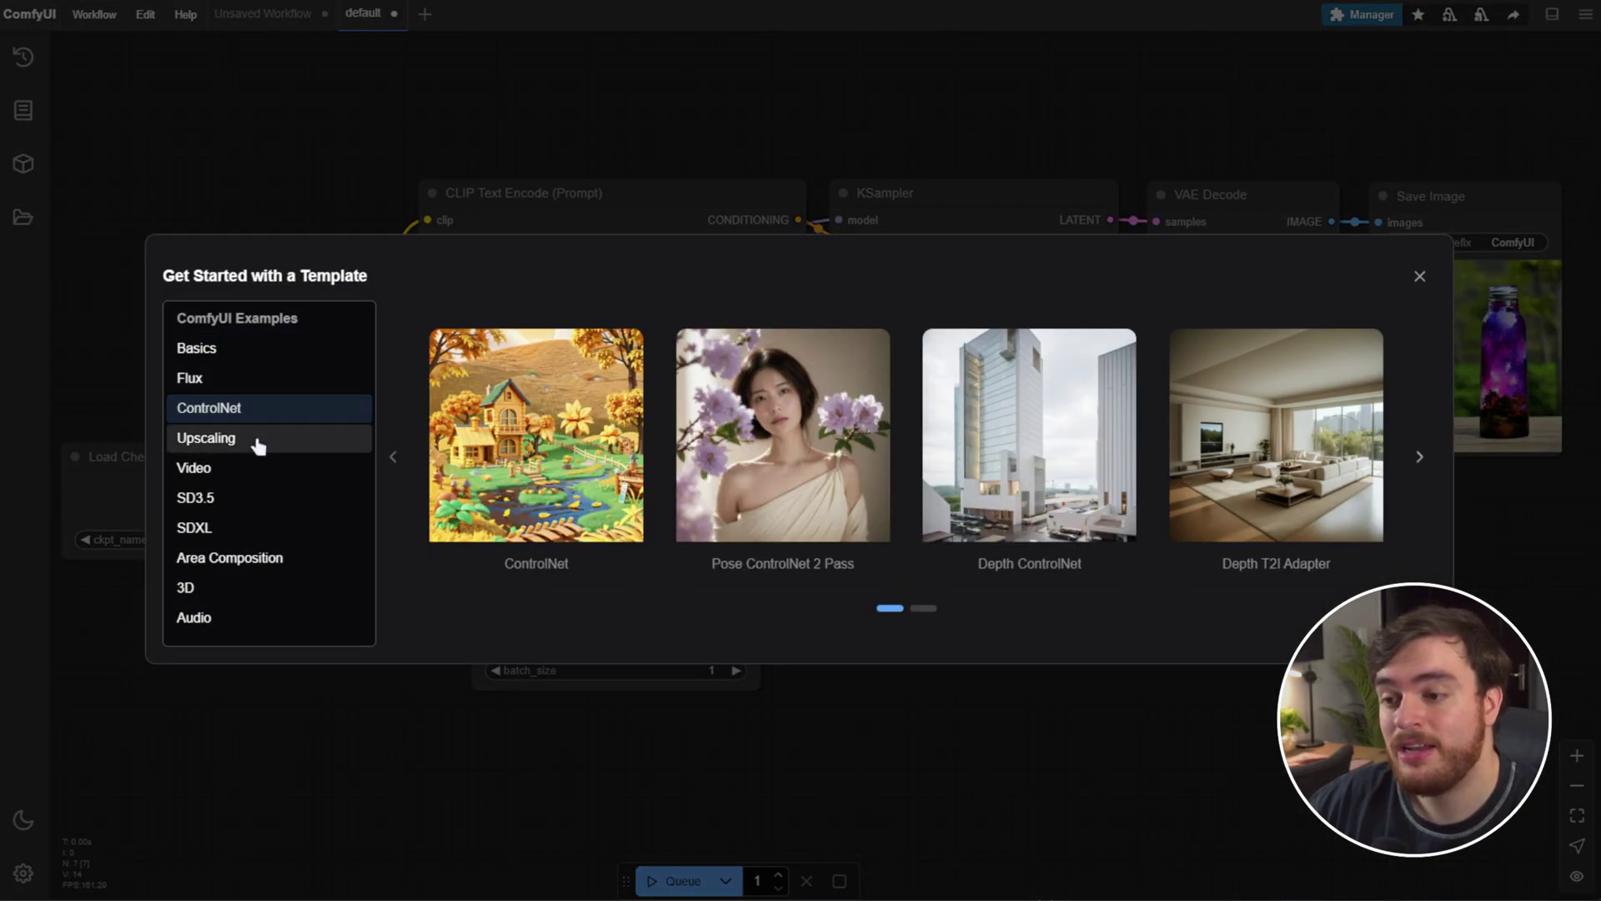
click(259, 440)
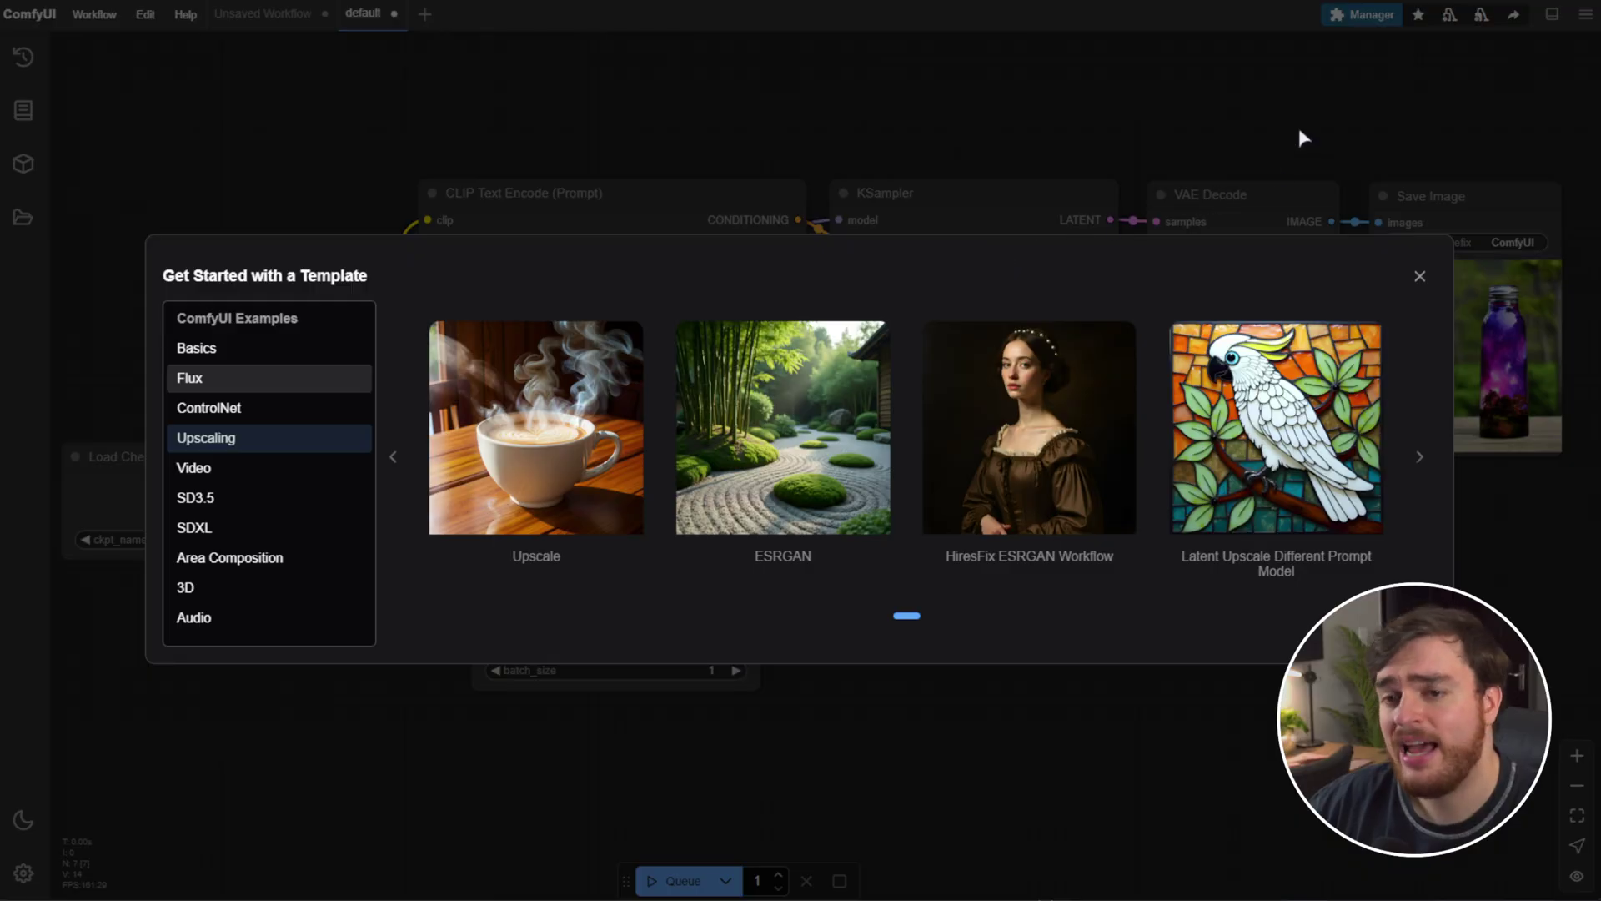
click(1419, 276)
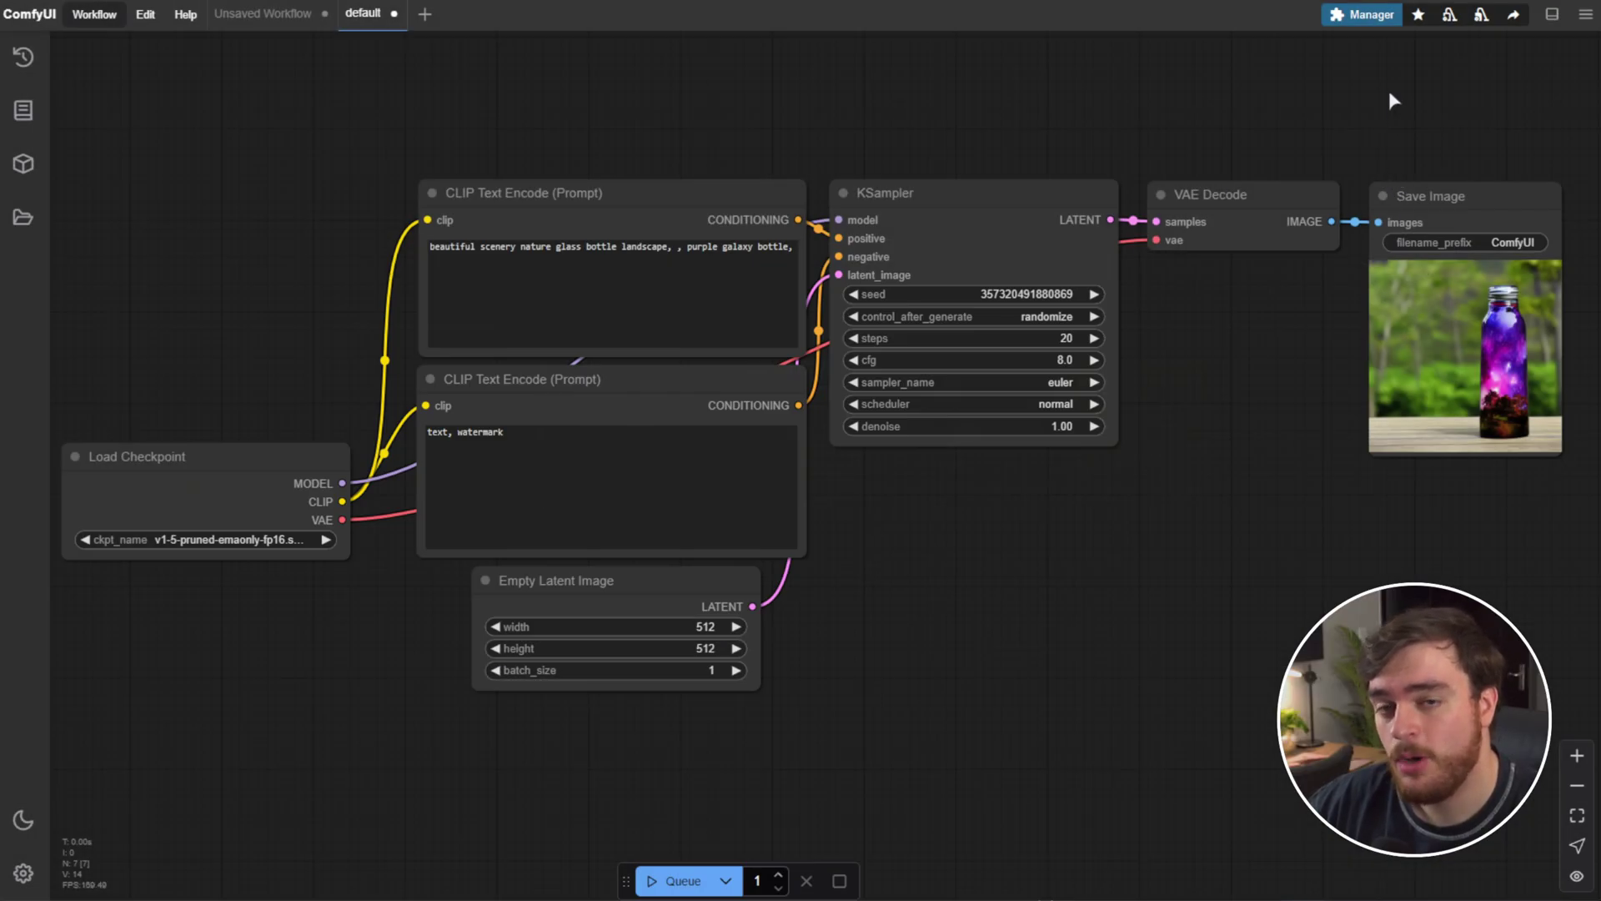